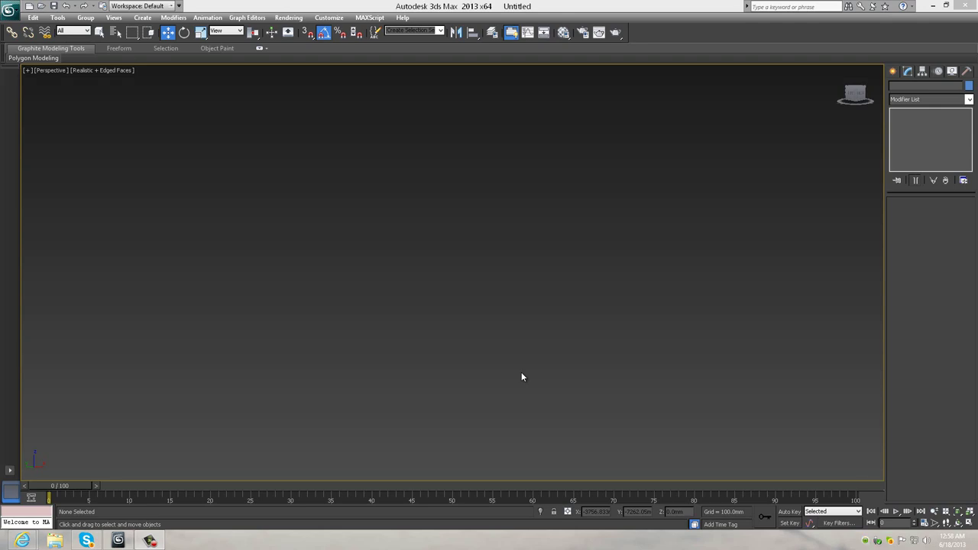
# Zoom in on the home grid and choose the Standard Primitives Cylinder tool.
pyautogui.scroll(5, 554, 387)
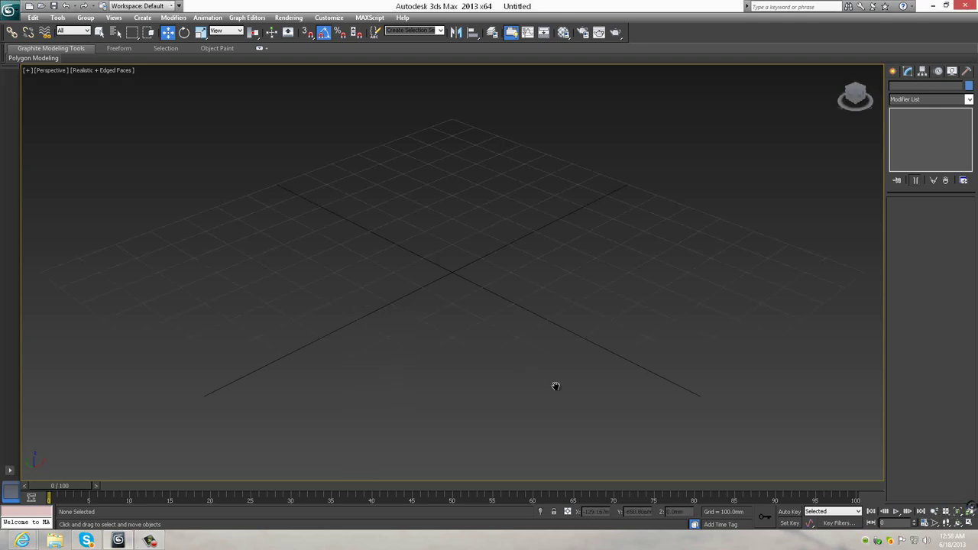
pyautogui.keyDown('alt'); pyautogui.moveTo(555, 387); pyautogui.dragTo(543, 375, button='middle'); pyautogui.keyUp('alt')
pyautogui.click(893, 70)
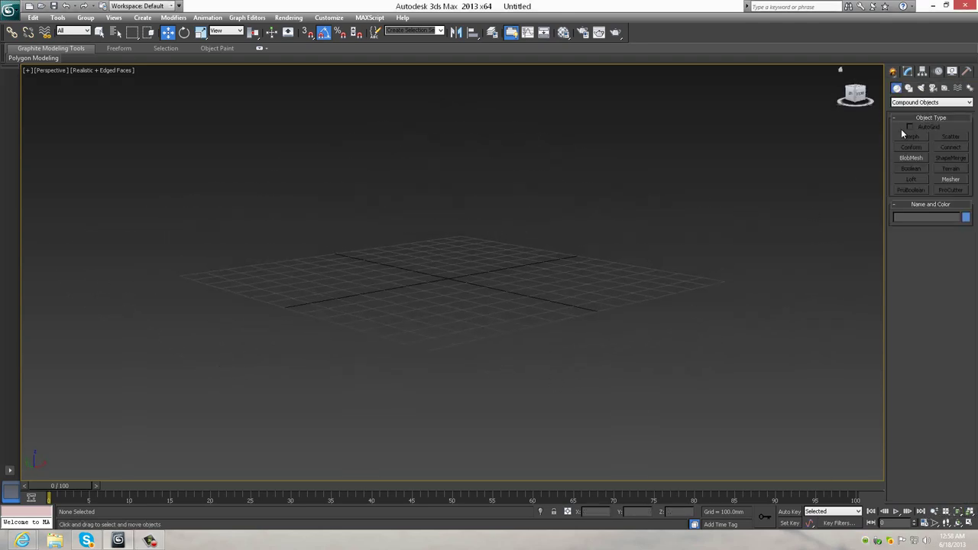
pyautogui.click(905, 102)
pyautogui.click(906, 111)
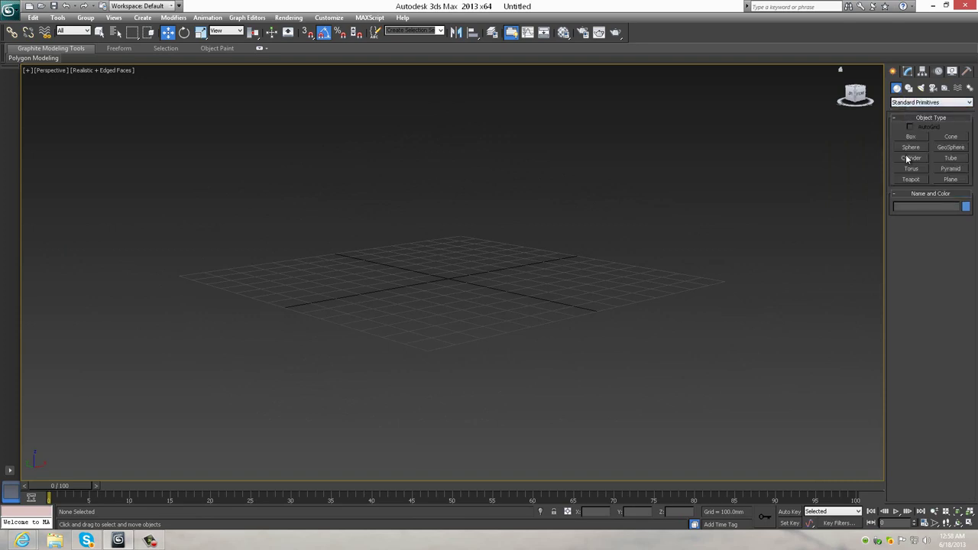
pyautogui.click(907, 158)
# Draw Cylinder001 in the Top view, about 17 mm radius and 1001 mm tall, and frame it.
pyautogui.click(969, 525)
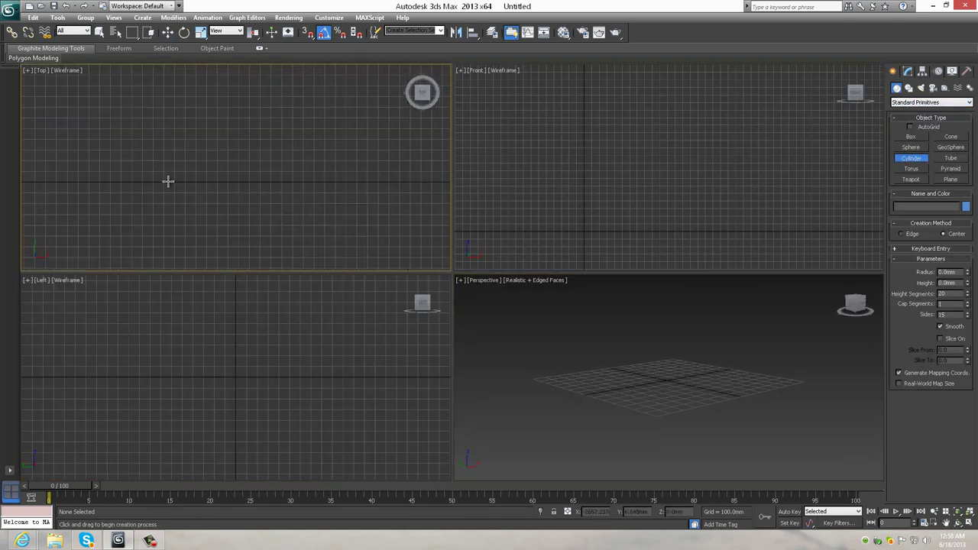
pyautogui.moveTo(168, 181); pyautogui.dragTo(167, 181)
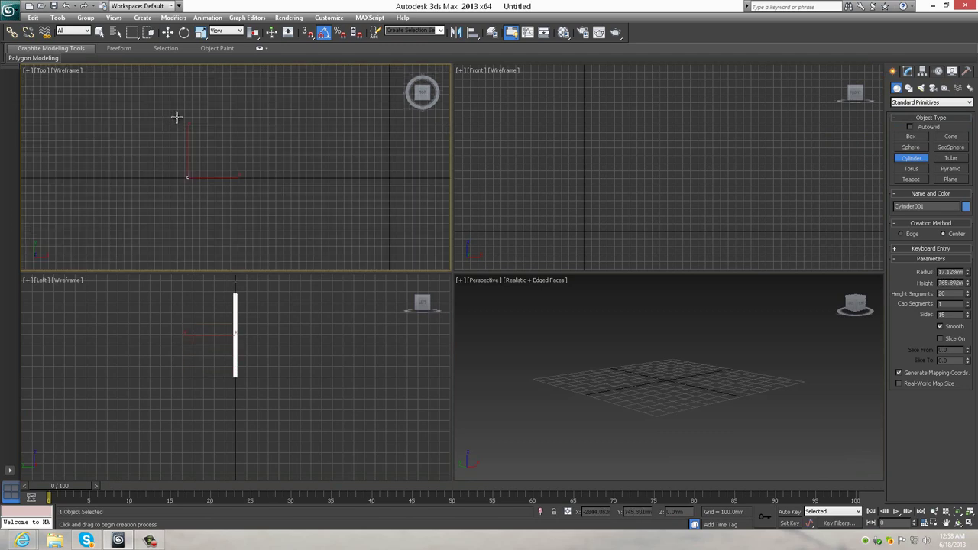
pyautogui.click(573, 326)
pyautogui.click(972, 517)
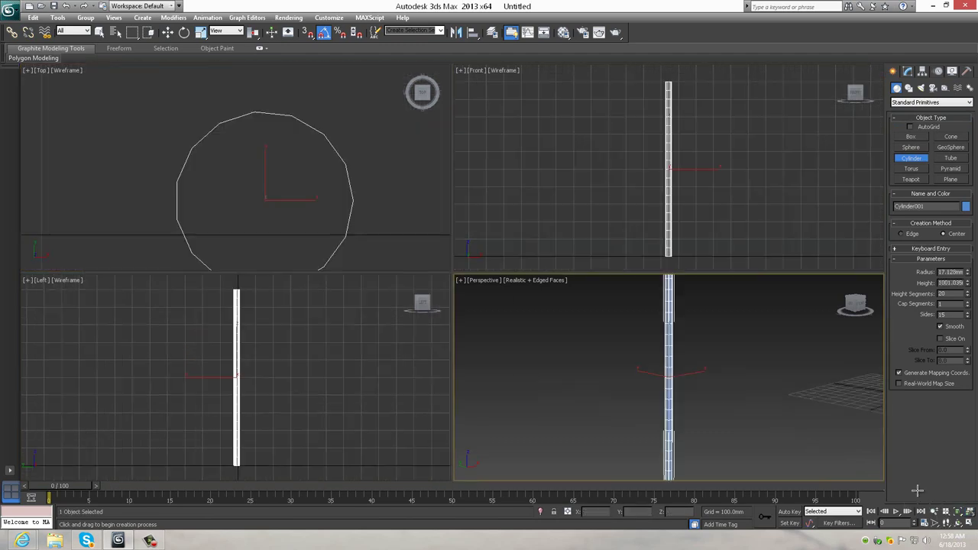
pyautogui.click(969, 523)
pyautogui.press('z')
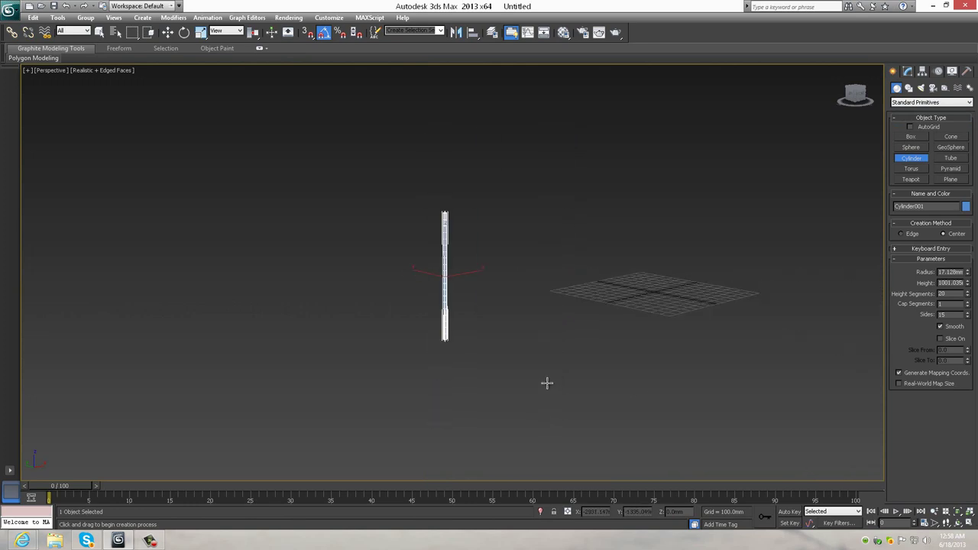
pyautogui.click(173, 34)
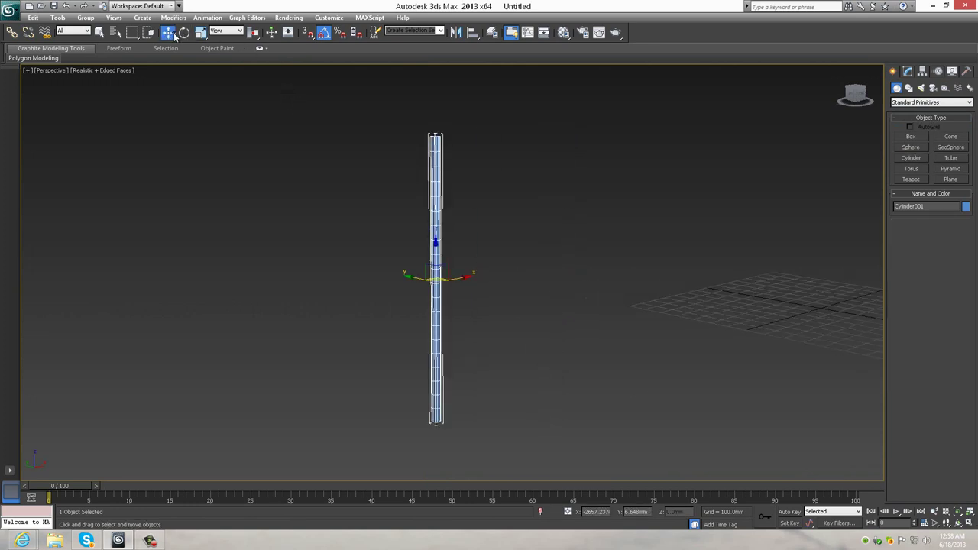
pyautogui.click(908, 71)
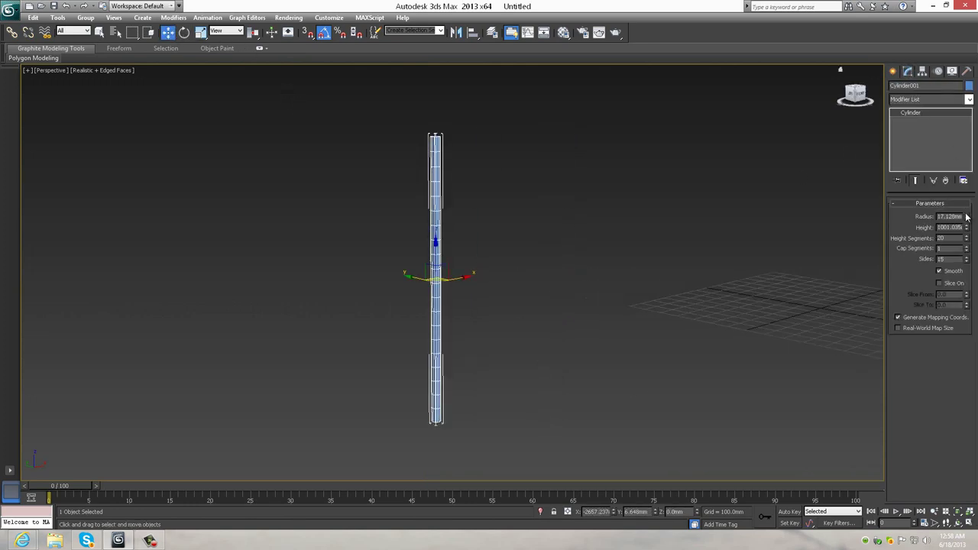
# Change Cylinder001 to a 5.481 mm radius and about 1251 mm height.
pyautogui.moveTo(965, 217)
pyautogui.mouseDown()
pyautogui.moveTo(965, 229)
pyautogui.moveTo(965, 221)
pyautogui.mouseUp()
pyautogui.moveTo(680, 240)
pyautogui.keyDown('alt'); pyautogui.mouseDown(button='middle')
pyautogui.moveTo(657, 242)
pyautogui.moveTo(833, 186)
pyautogui.mouseUp(button='middle'); pyautogui.keyUp('alt')
pyautogui.moveTo(600, 212)
pyautogui.keyDown('alt'); pyautogui.mouseDown(button='middle')
pyautogui.moveTo(649, 230)
pyautogui.moveTo(676, 264)
pyautogui.mouseUp(button='middle'); pyautogui.keyUp('alt')
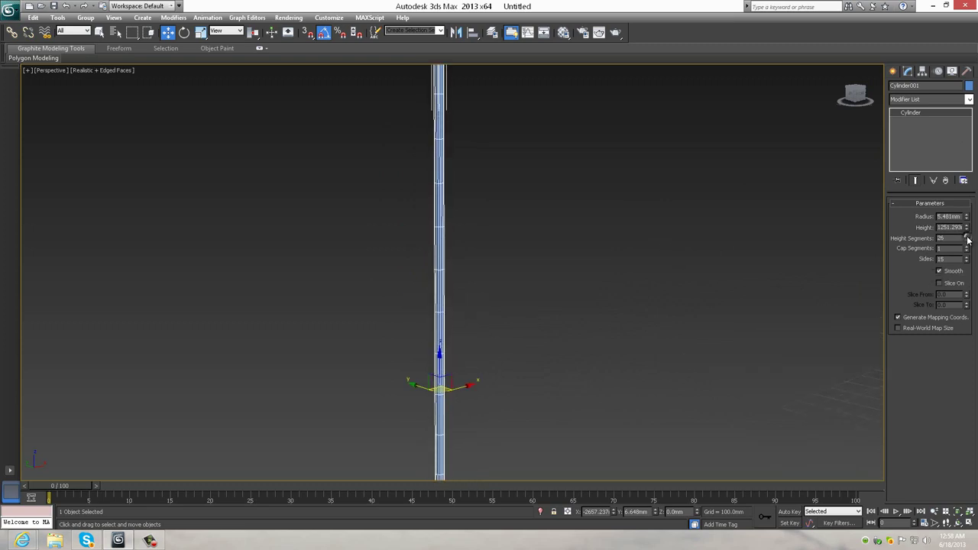
pyautogui.moveTo(755, 269)
pyautogui.mouseDown(button='middle')
pyautogui.moveTo(723, 255)
pyautogui.moveTo(759, 301)
pyautogui.moveTo(731, 274)
pyautogui.mouseUp(button='middle')
pyautogui.scroll(-3, 719, 269)
# Turn off Edged Faces display in the shaded view.
pyautogui.press('F4')
pyautogui.scroll(3, 703, 267)
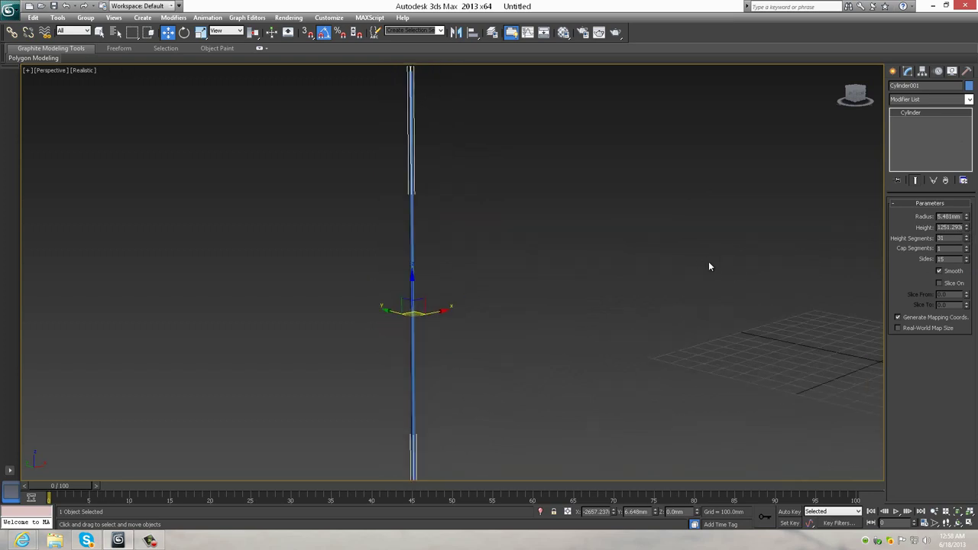
pyautogui.scroll(-3, 709, 267)
pyautogui.click(968, 100)
pyautogui.scroll(-2, 925, 306)
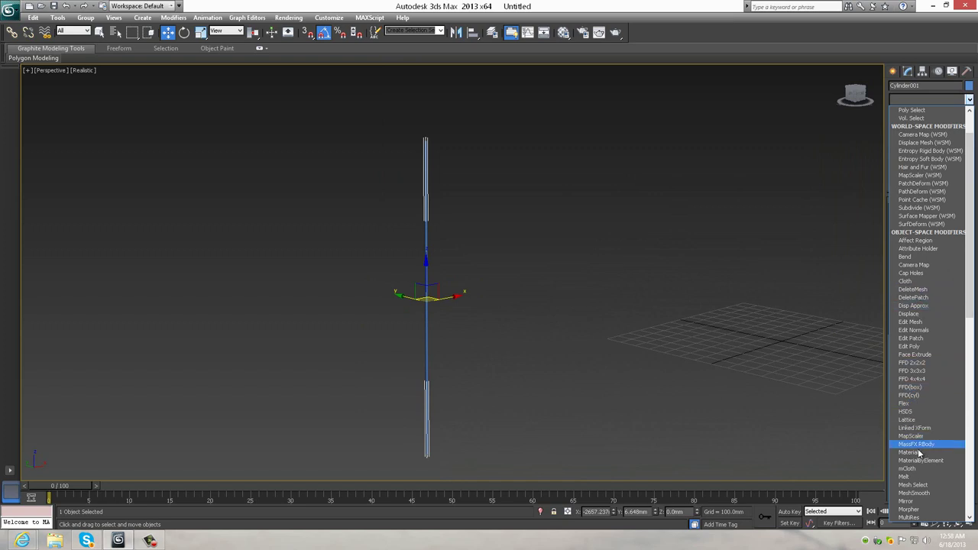
# Add an Edit Poly modifier to Cylinder001 and Collapse All into an Editable Poly.
pyautogui.click(922, 346)
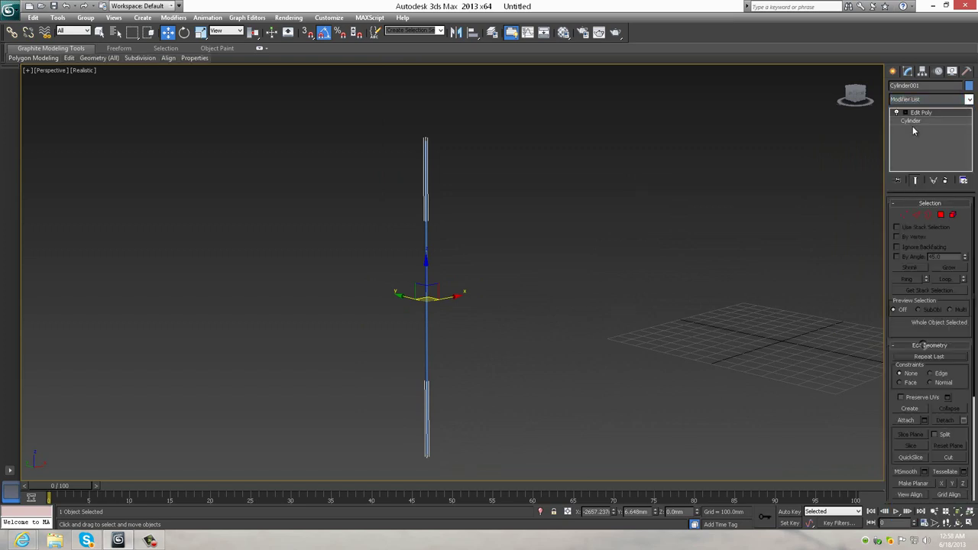
pyautogui.rightClick(922, 115)
pyautogui.click(882, 216)
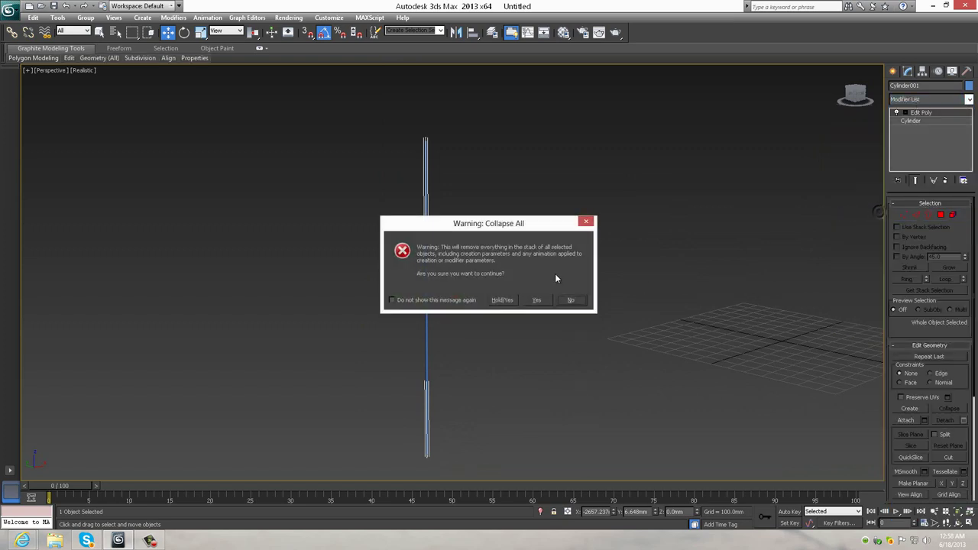
pyautogui.click(546, 304)
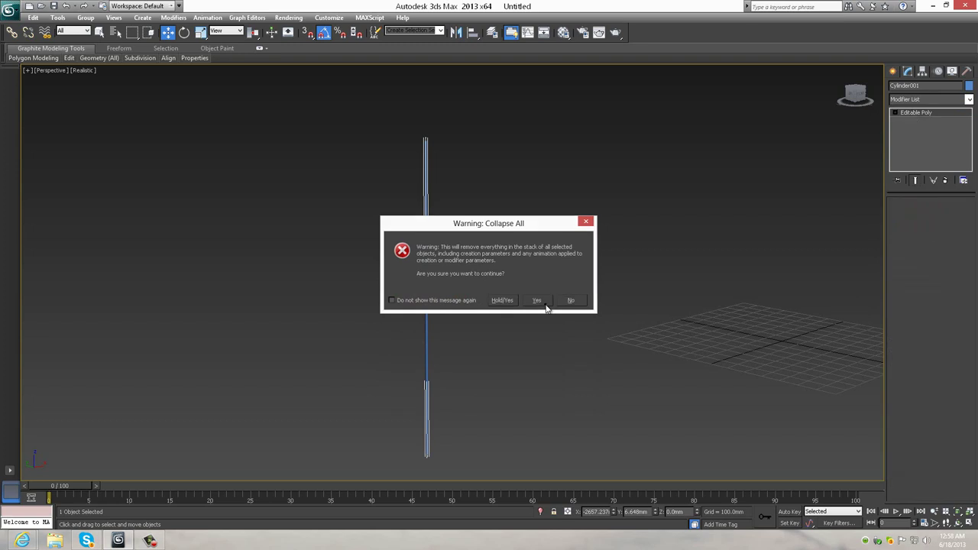
pyautogui.click(184, 32)
# Frame the cylinder in four views and rotate it about 40 degrees in the Front view.
pyautogui.click(971, 511)
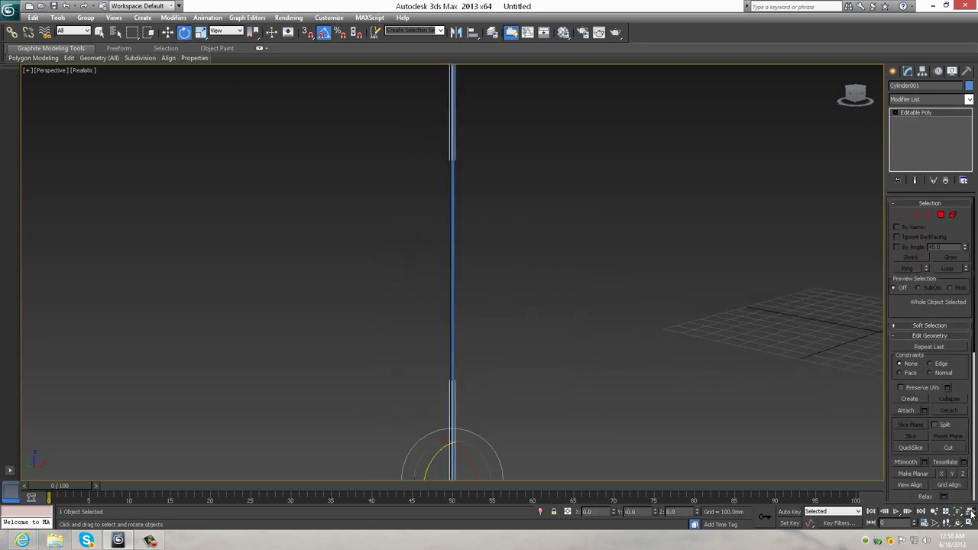
pyautogui.click(971, 521)
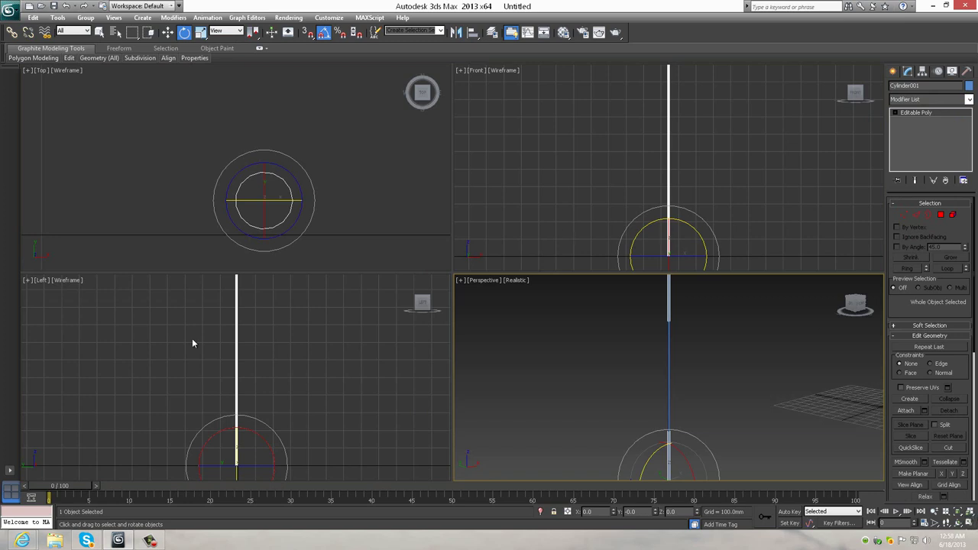
pyautogui.moveTo(192, 344); pyautogui.dragTo(306, 383, button='middle')
pyautogui.moveTo(264, 195); pyautogui.dragTo(264, 190, button='middle')
pyautogui.moveTo(673, 237)
pyautogui.mouseDown(button='middle')
pyautogui.moveTo(626, 153)
pyautogui.moveTo(644, 174)
pyautogui.moveTo(639, 181)
pyautogui.moveTo(624, 161)
pyautogui.mouseUp(button='middle')
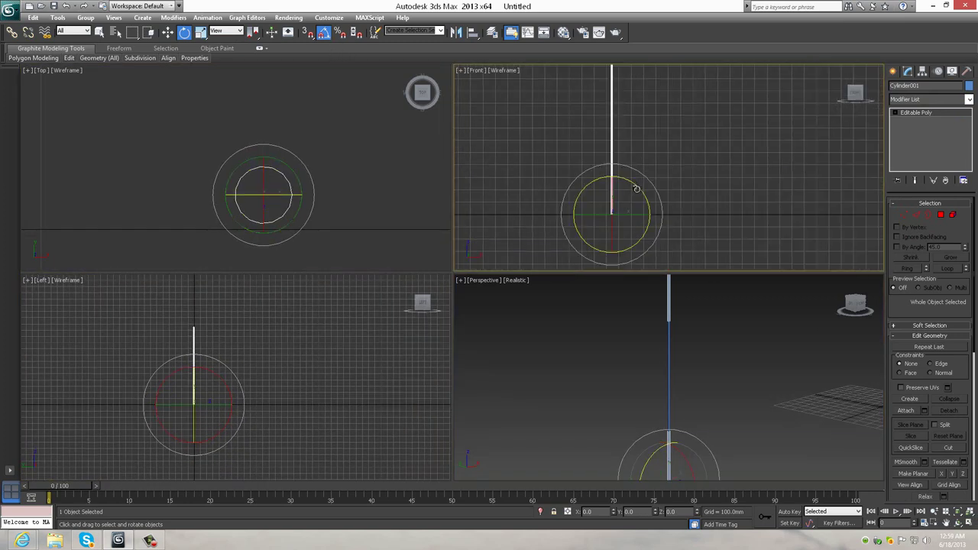
pyautogui.moveTo(635, 183)
pyautogui.mouseDown()
pyautogui.moveTo(651, 201)
pyautogui.moveTo(629, 196)
pyautogui.mouseUp()
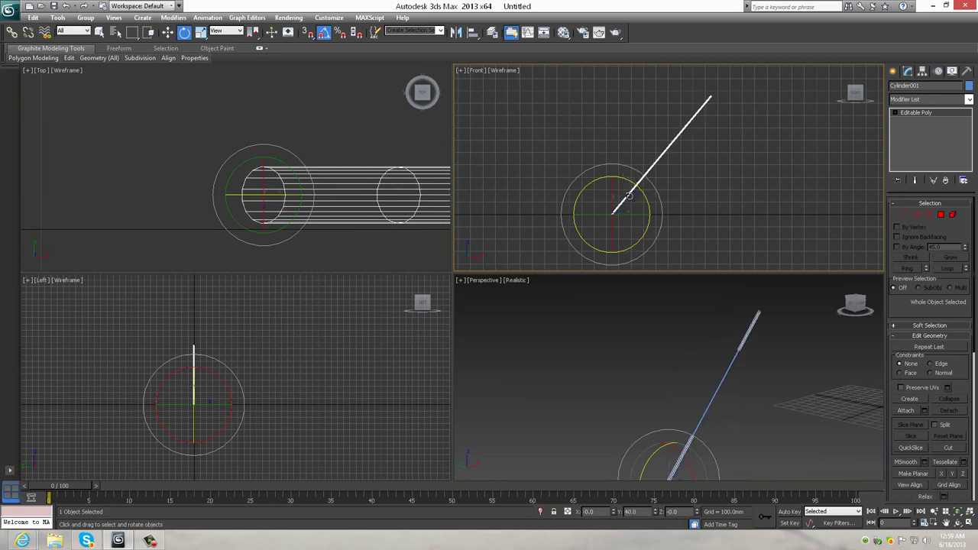
# Shift-clone the tilted cylinder sideways into a row of 31 cylinders.
pyautogui.click(168, 32)
pyautogui.moveTo(668, 148)
pyautogui.mouseDown()
pyautogui.moveTo(586, 149)
pyautogui.moveTo(627, 157)
pyautogui.mouseUp()
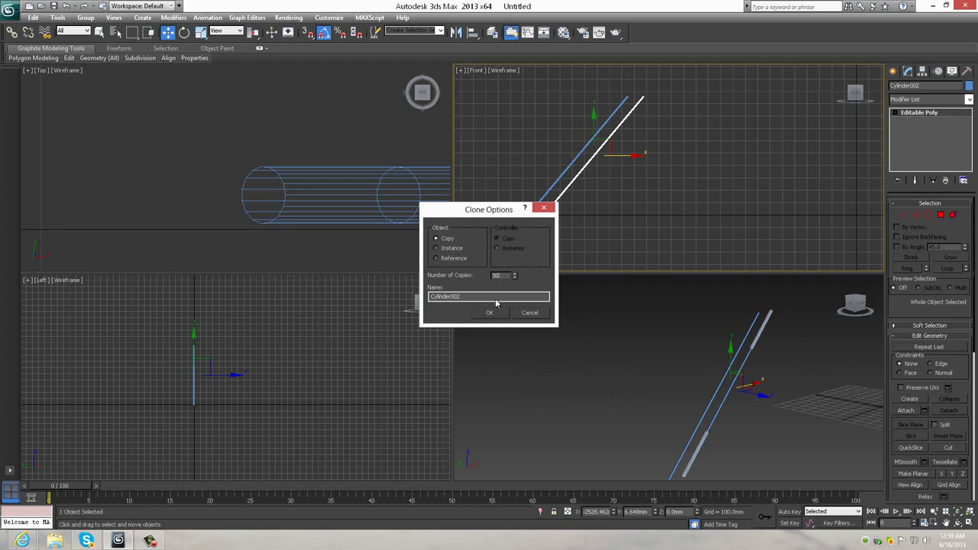
pyautogui.click(497, 313)
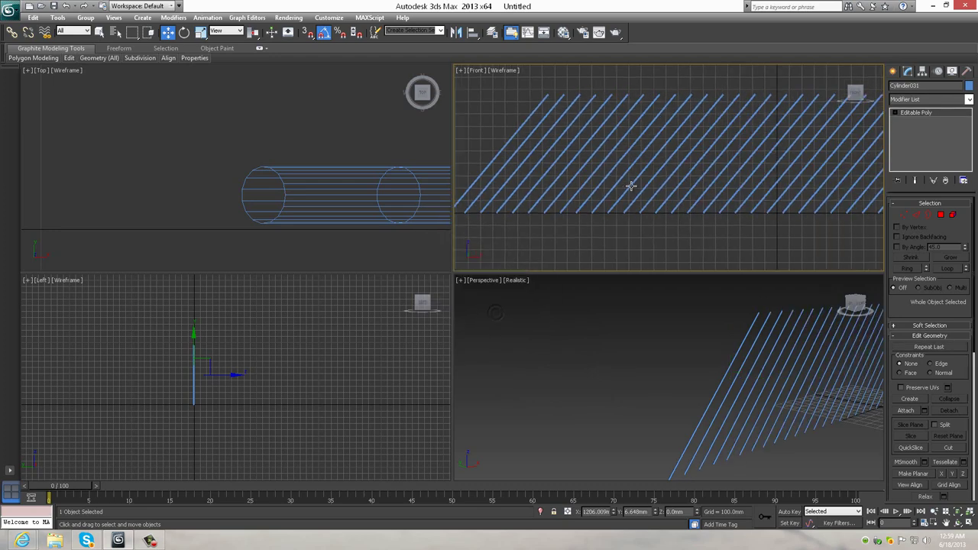
# Mirror-copy all 31 cylinders so the rows cross into a diamond lattice.
pyautogui.moveTo(524, 165); pyautogui.dragTo(526, 163)
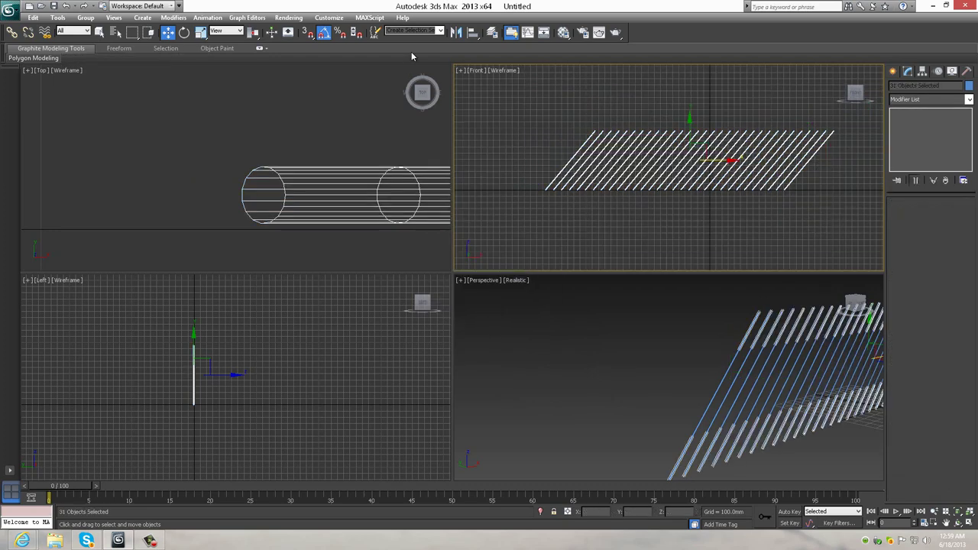
pyautogui.click(456, 33)
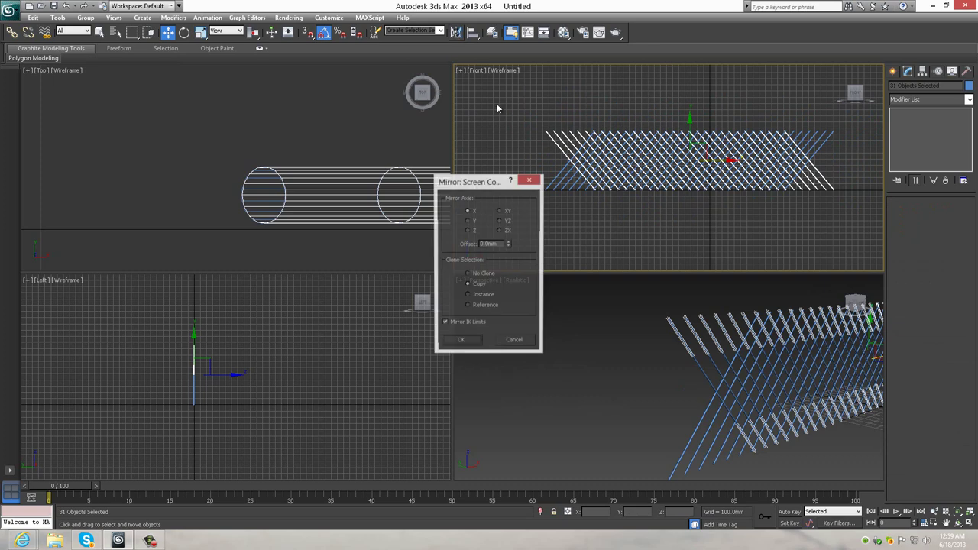
pyautogui.click(459, 342)
pyautogui.scroll(3, 555, 186)
# Attach Cylinder002 and all other cylinders to Cylinder001 through the Attach List.
pyautogui.click(536, 170)
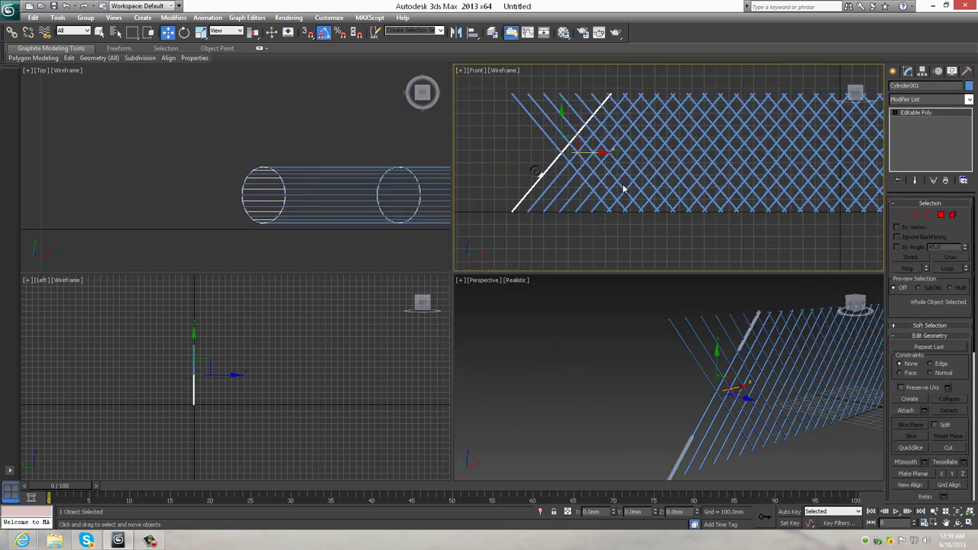
pyautogui.click(923, 411)
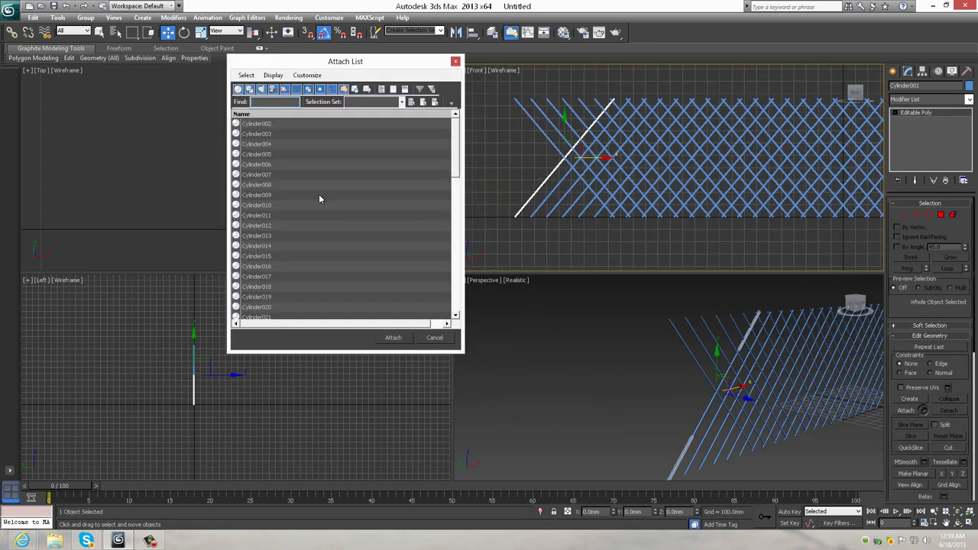
pyautogui.click(262, 125)
pyautogui.moveTo(454, 137); pyautogui.dragTo(453, 298)
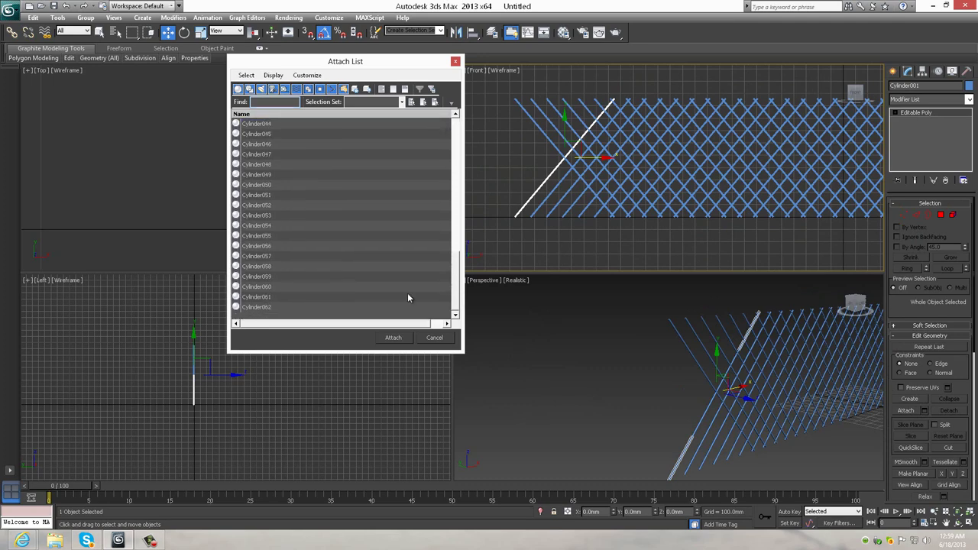
pyautogui.keyDown('shift'); pyautogui.click(247, 308); pyautogui.keyUp('shift')
pyautogui.click(393, 337)
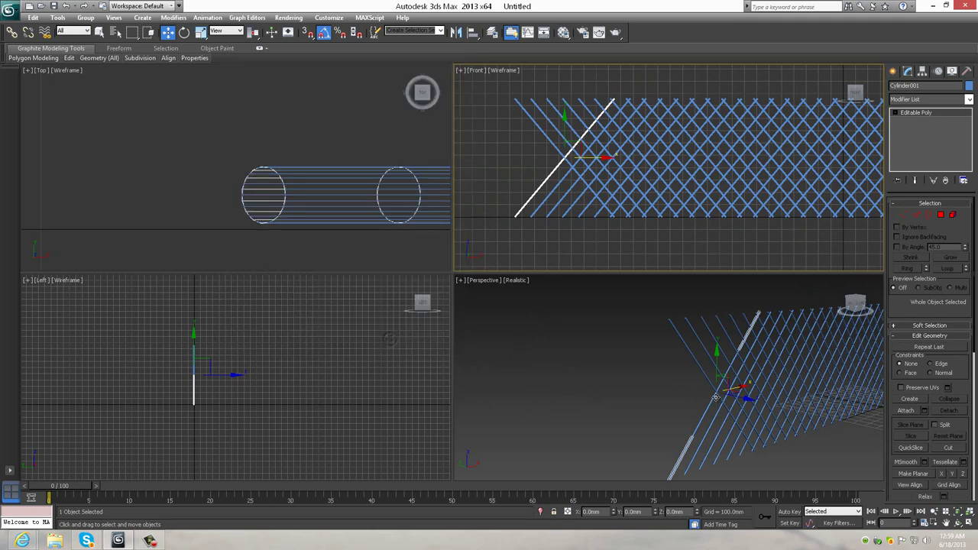
pyautogui.click(904, 215)
# Delete the vertices of the lattice's pointed left tip.
pyautogui.scroll(-2, 704, 156)
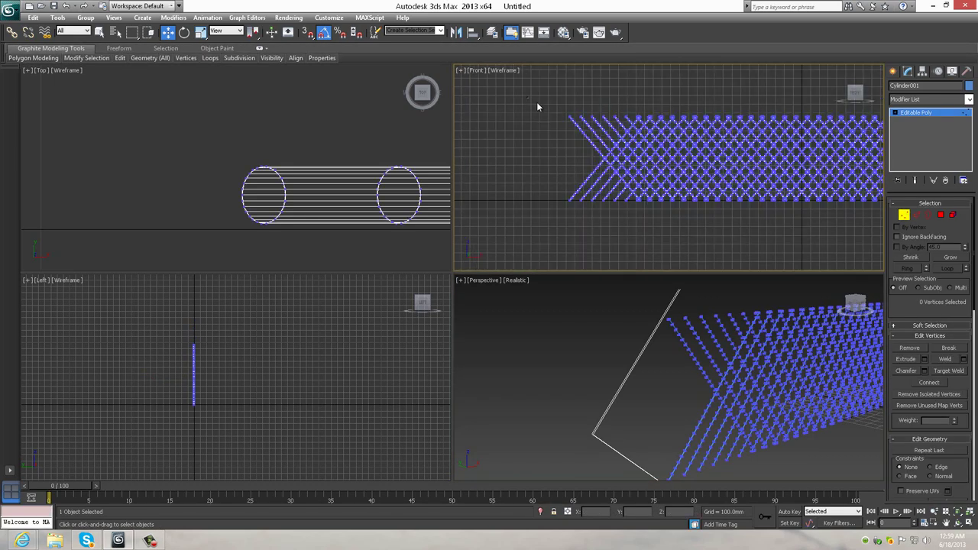
pyautogui.moveTo(640, 248); pyautogui.dragTo(639, 248)
pyautogui.scroll(3, 642, 246)
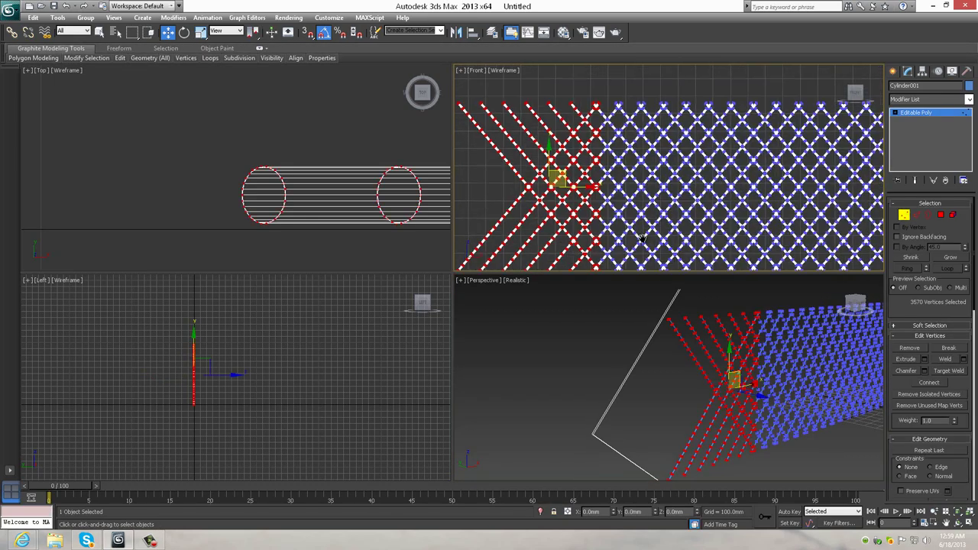
pyautogui.scroll(2, 648, 237)
pyautogui.press('Delete')
# Delete the vertices of the lattice's pointed right-hand section.
pyautogui.scroll(-2, 674, 225)
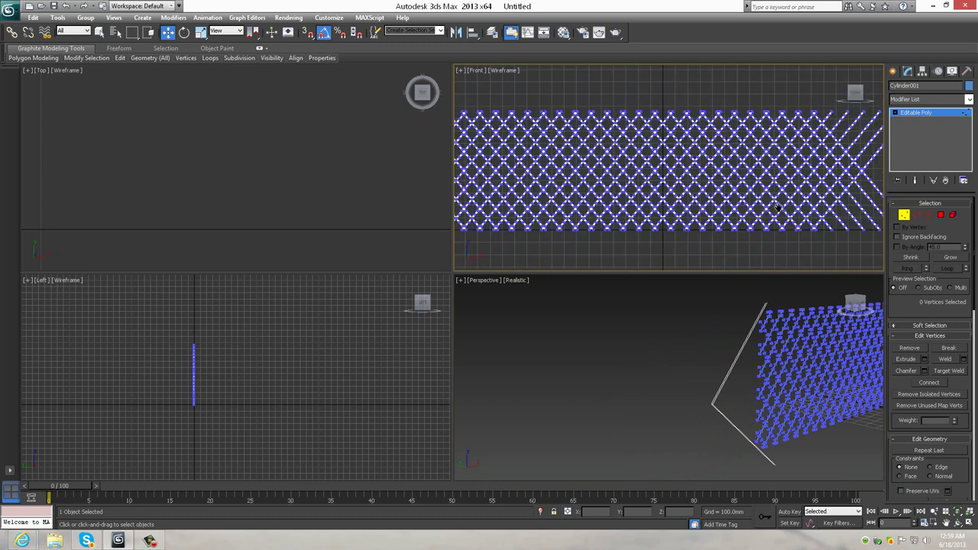
pyautogui.moveTo(871, 207); pyautogui.dragTo(743, 207, button='middle')
pyautogui.scroll(-1, 757, 102)
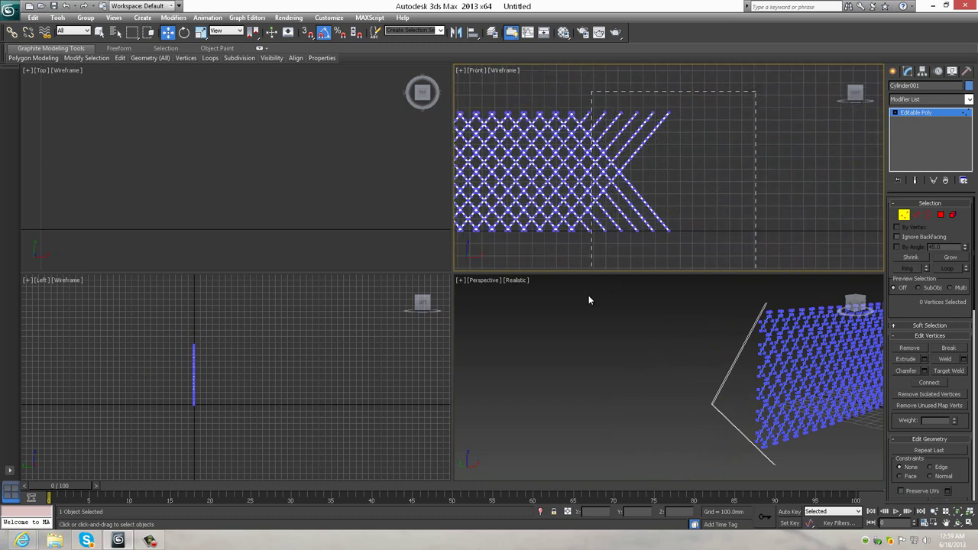
pyautogui.moveTo(575, 307); pyautogui.dragTo(575, 306)
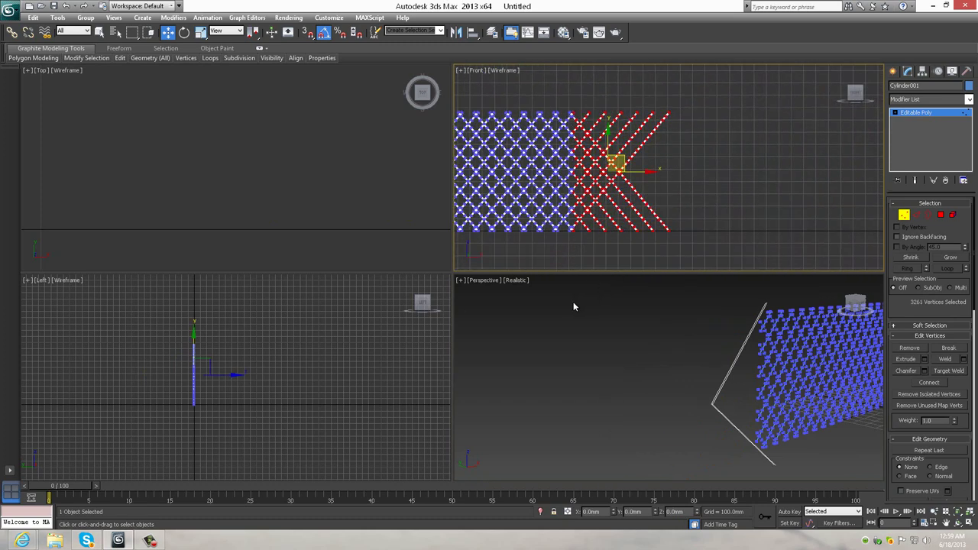
pyautogui.press('Delete')
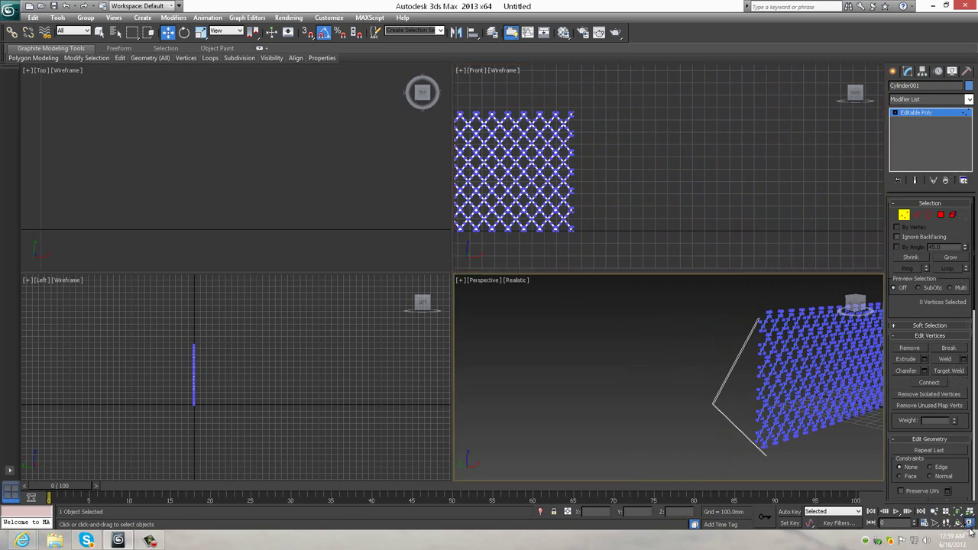
# Exit Vertex mode and inspect the trimmed panel in a maximized Perspective view.
pyautogui.click(969, 526)
pyautogui.click(904, 215)
pyautogui.press('F4')
pyautogui.moveTo(797, 253)
pyautogui.mouseDown(button='middle')
pyautogui.moveTo(606, 252)
pyautogui.moveTo(697, 265)
pyautogui.moveTo(606, 256)
pyautogui.moveTo(679, 254)
pyautogui.moveTo(541, 253)
pyautogui.moveTo(316, 265)
pyautogui.moveTo(261, 253)
pyautogui.moveTo(661, 243)
pyautogui.mouseUp(button='middle')
pyautogui.press('F4')
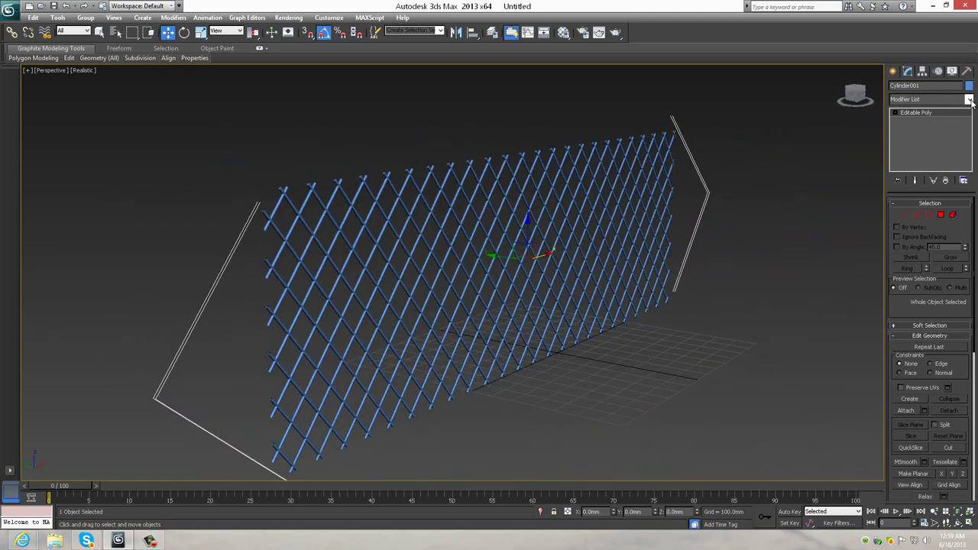
# Apply a Bend modifier to the lattice and select its Gizmo.
pyautogui.click(969, 100)
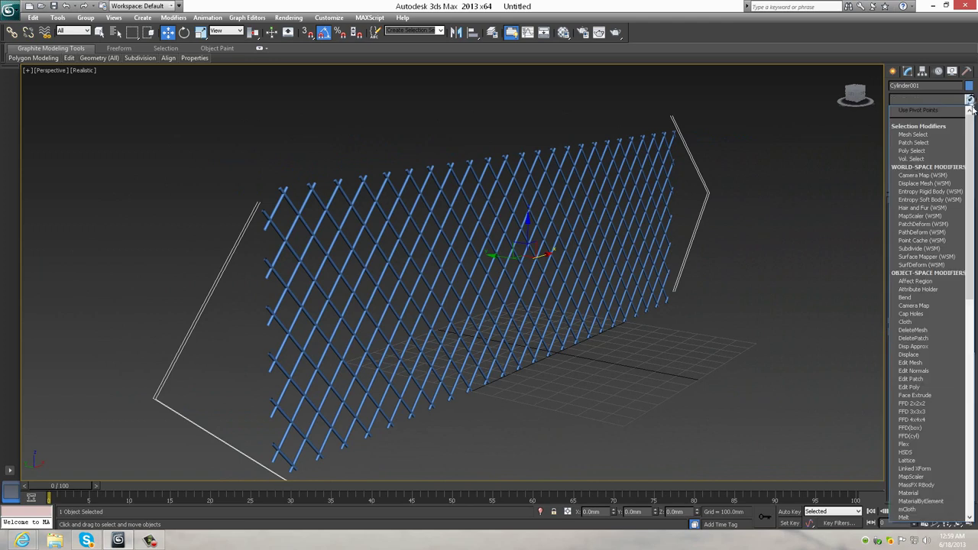
pyautogui.click(917, 298)
pyautogui.click(897, 113)
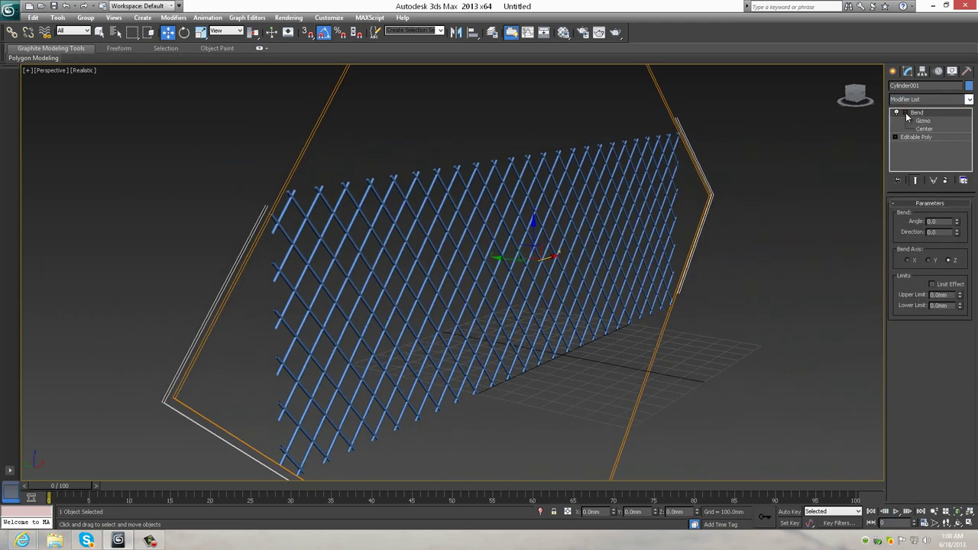
pyautogui.click(915, 120)
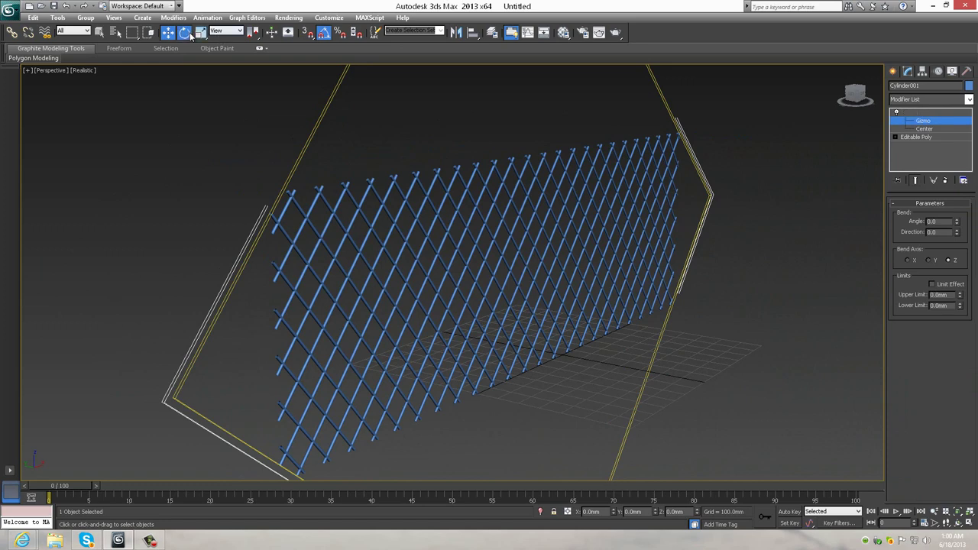
pyautogui.moveTo(533, 237)
pyautogui.keyDown('alt'); pyautogui.mouseDown(button='middle')
pyautogui.moveTo(530, 271)
pyautogui.moveTo(433, 260)
pyautogui.mouseUp(button='middle'); pyautogui.keyUp('alt')
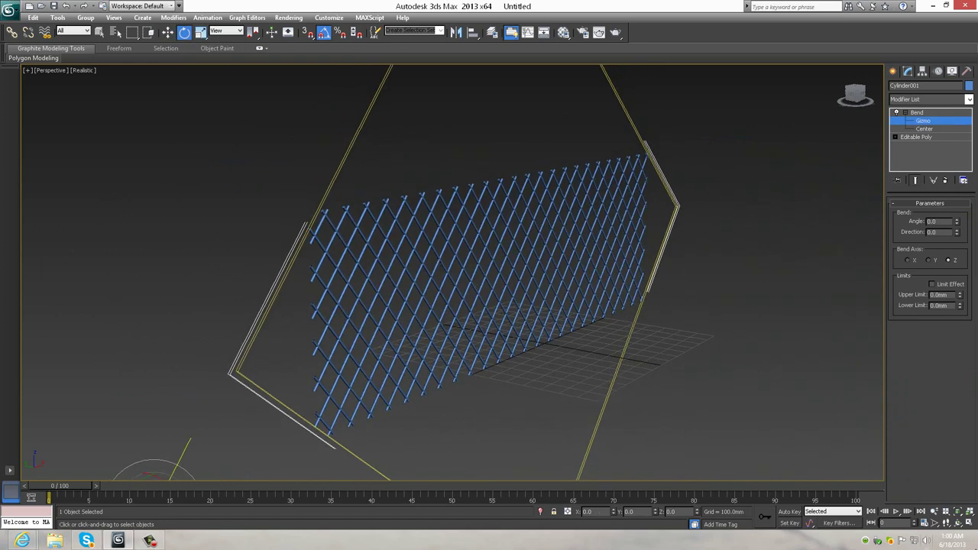
# Try rotating the Bend gizmo 90° in X, then undo and remove the Bend modifier.
pyautogui.click(971, 528)
pyautogui.scroll(3, 693, 252)
pyautogui.scroll(-1, 642, 183)
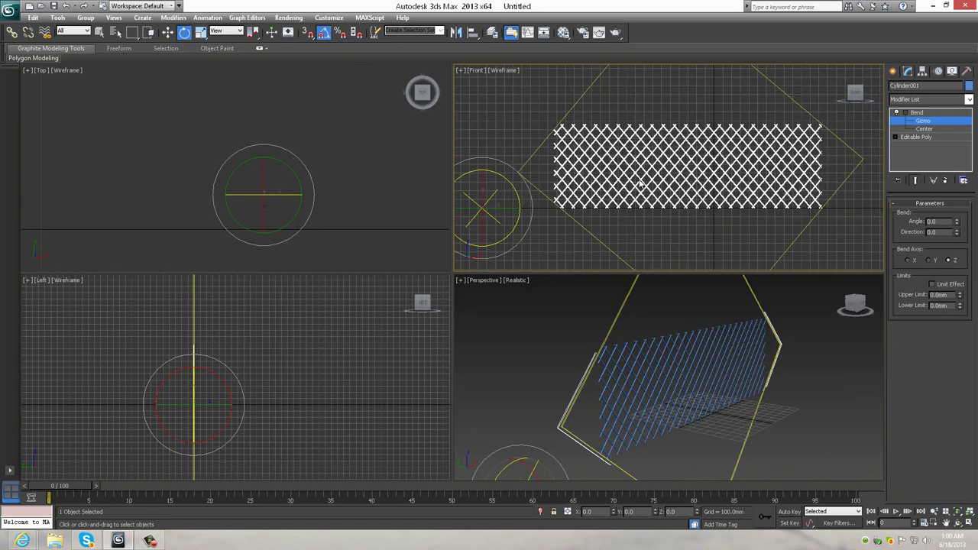
pyautogui.moveTo(495, 178); pyautogui.dragTo(509, 179)
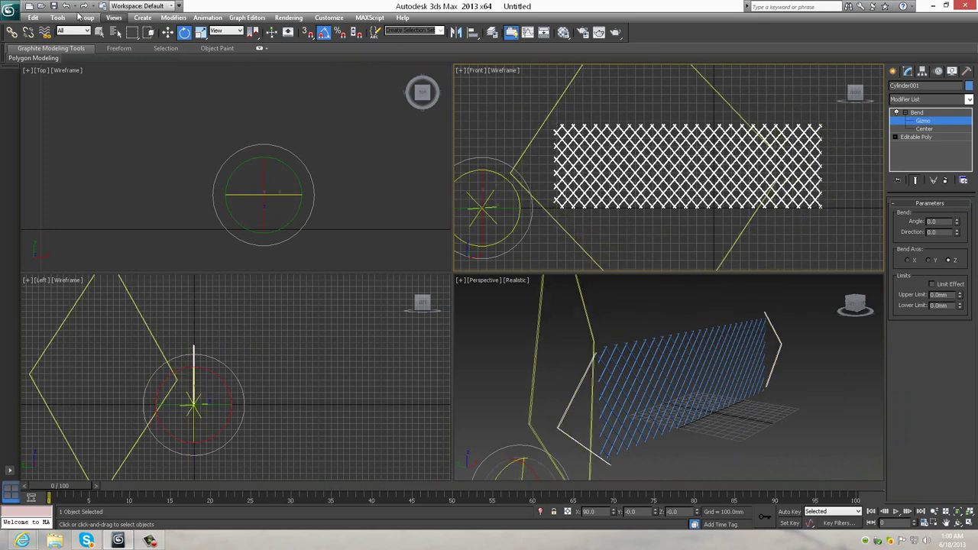
pyautogui.hotkey('ctrl', 'z')
pyautogui.click(946, 180)
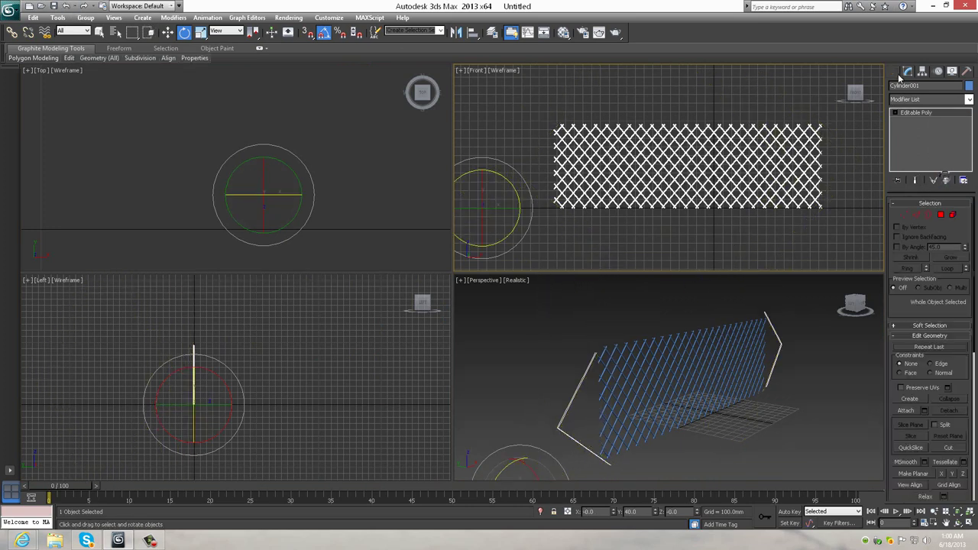
pyautogui.click(937, 71)
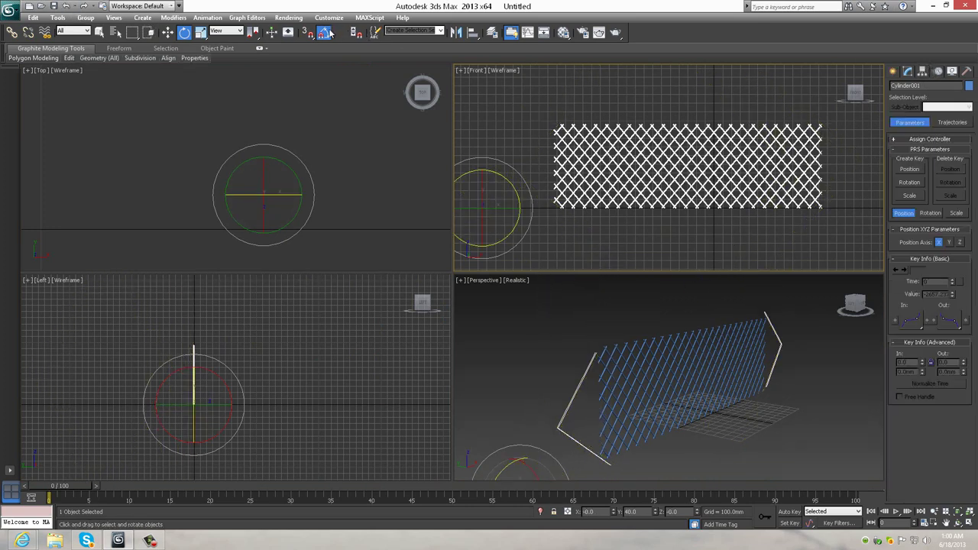
# Align Cylinder001's pivot to the object using Affect Pivot Only.
pyautogui.click(173, 38)
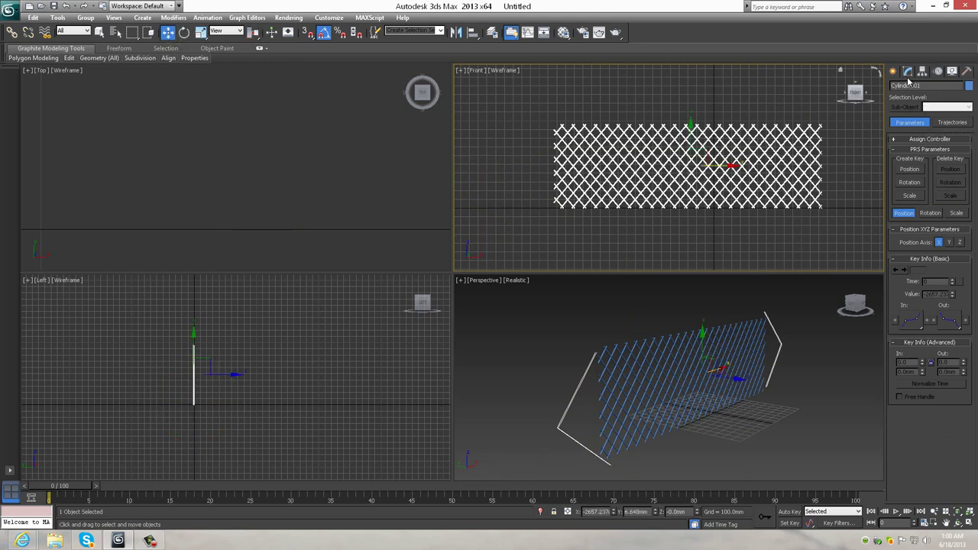
pyautogui.click(922, 71)
pyautogui.click(930, 136)
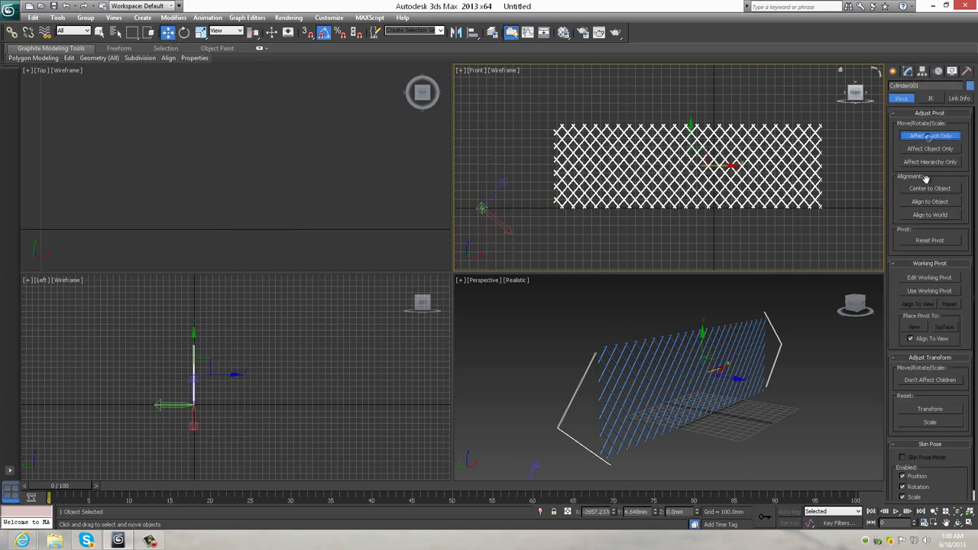
pyautogui.click(923, 203)
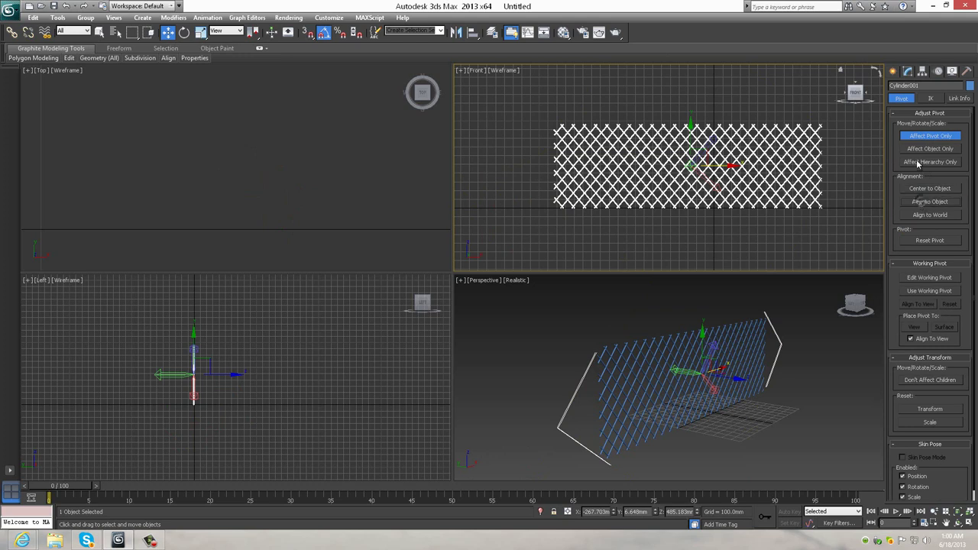
pyautogui.click(915, 136)
# Orbit around the panel and maximize the Perspective view.
pyautogui.click(894, 72)
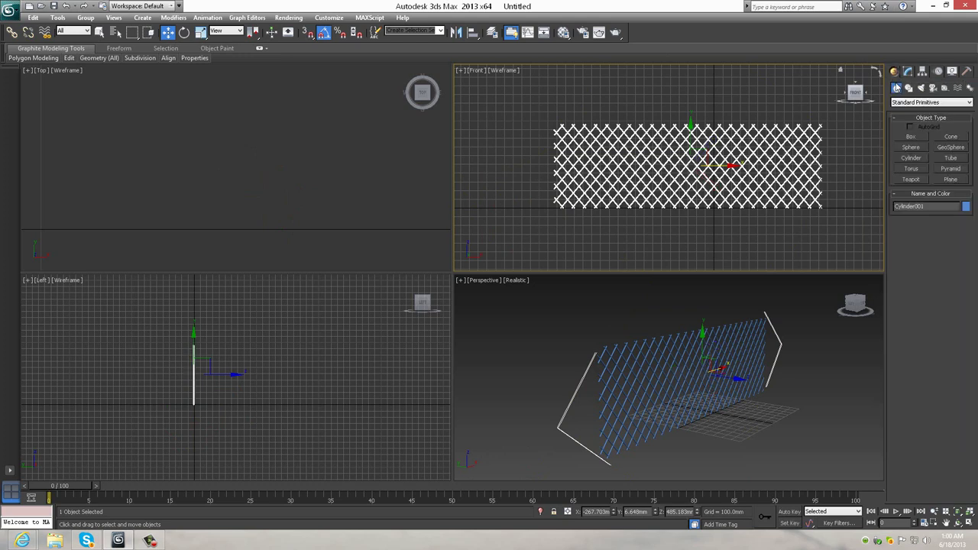
pyautogui.click(908, 71)
pyautogui.moveTo(726, 359)
pyautogui.keyDown('alt'); pyautogui.mouseDown(button='middle')
pyautogui.moveTo(802, 370)
pyautogui.moveTo(825, 321)
pyautogui.mouseUp(button='middle'); pyautogui.keyUp('alt')
pyautogui.hotkey('alt', 'w')
pyautogui.click(893, 71)
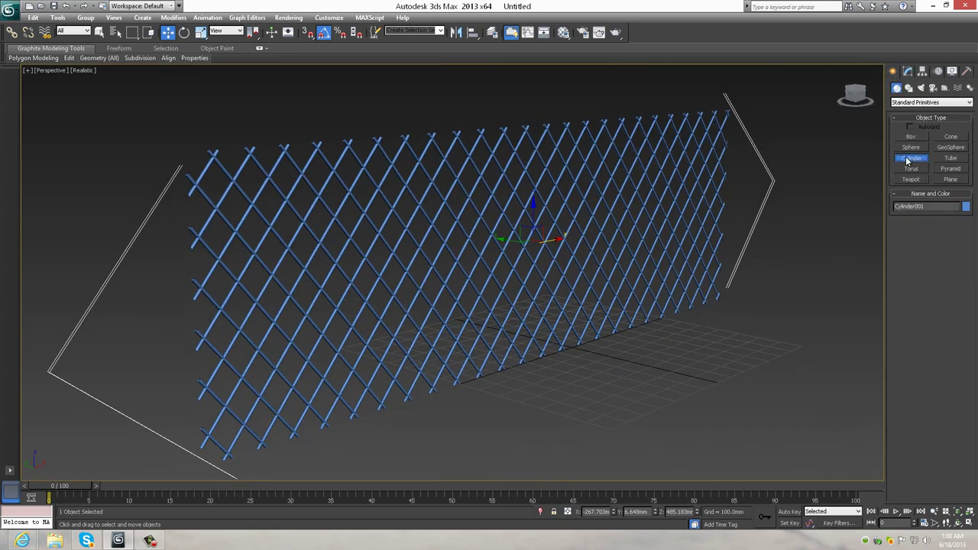
# Draw a cutting cylinder about 532 mm tall and Box001 on the panel.
pyautogui.click(908, 160)
pyautogui.hotkey('alt', 'w')
pyautogui.scroll(2, 709, 162)
pyautogui.scroll(2, 709, 163)
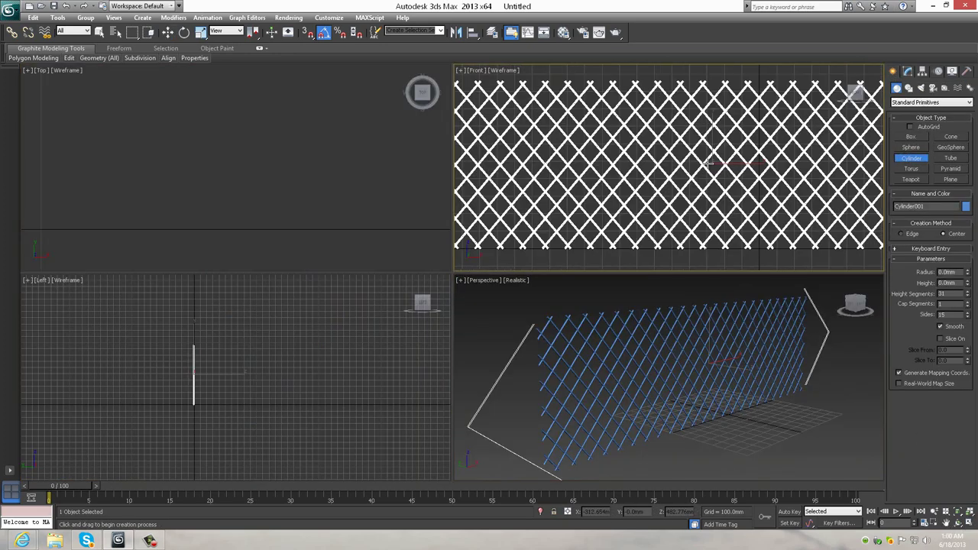
pyautogui.moveTo(711, 163); pyautogui.dragTo(740, 153)
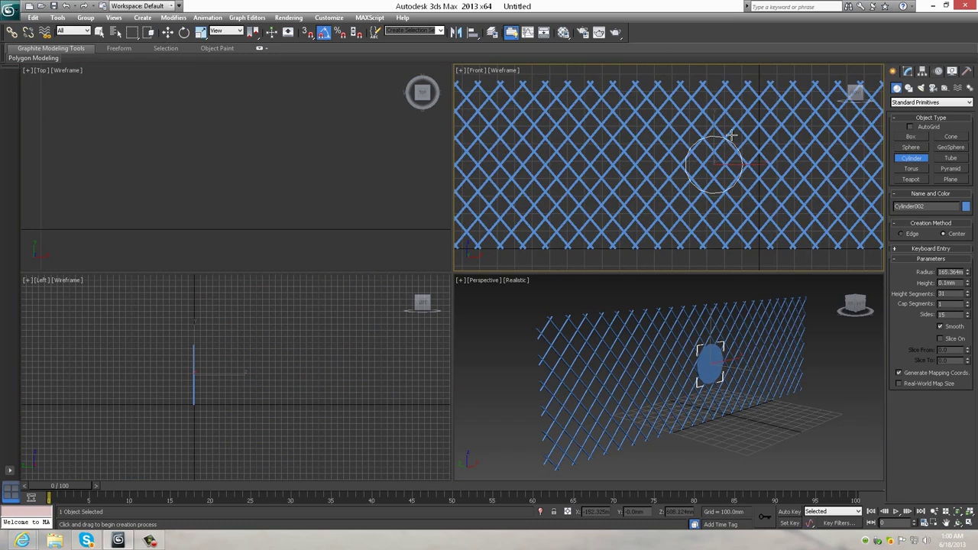
pyautogui.click(719, 94)
pyautogui.scroll(-1, 719, 94)
pyautogui.click(718, 77)
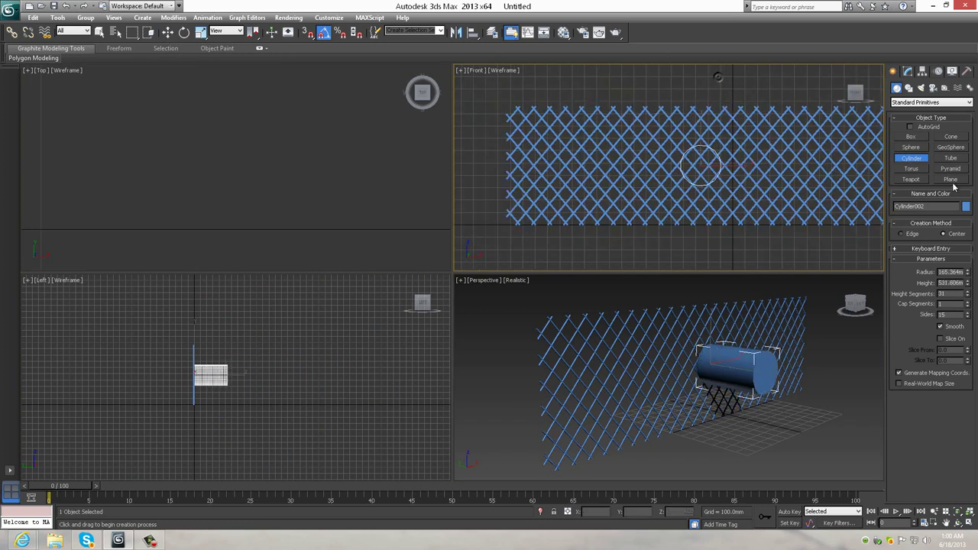
pyautogui.click(913, 137)
pyautogui.moveTo(768, 149); pyautogui.dragTo(844, 180)
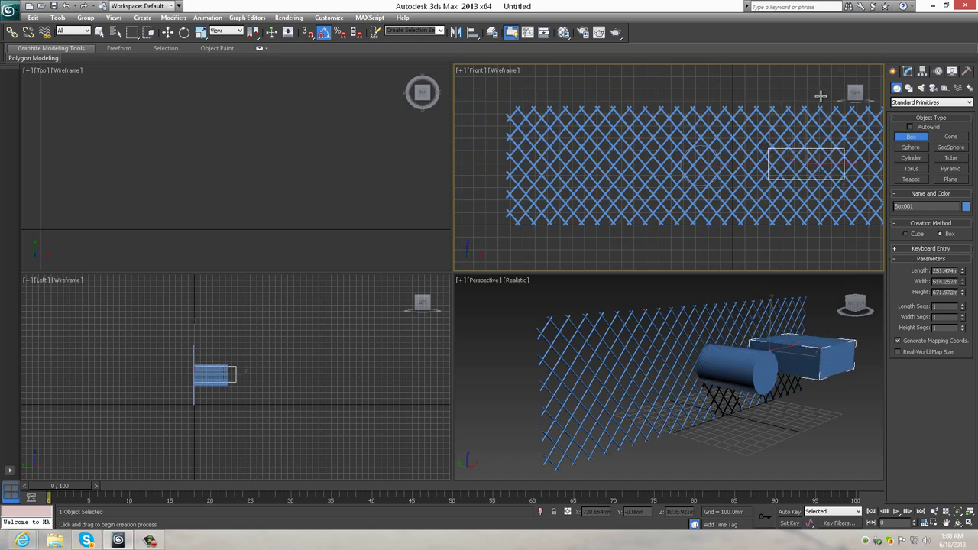
# Move the box and cylinder together into the lattice.
pyautogui.click(167, 32)
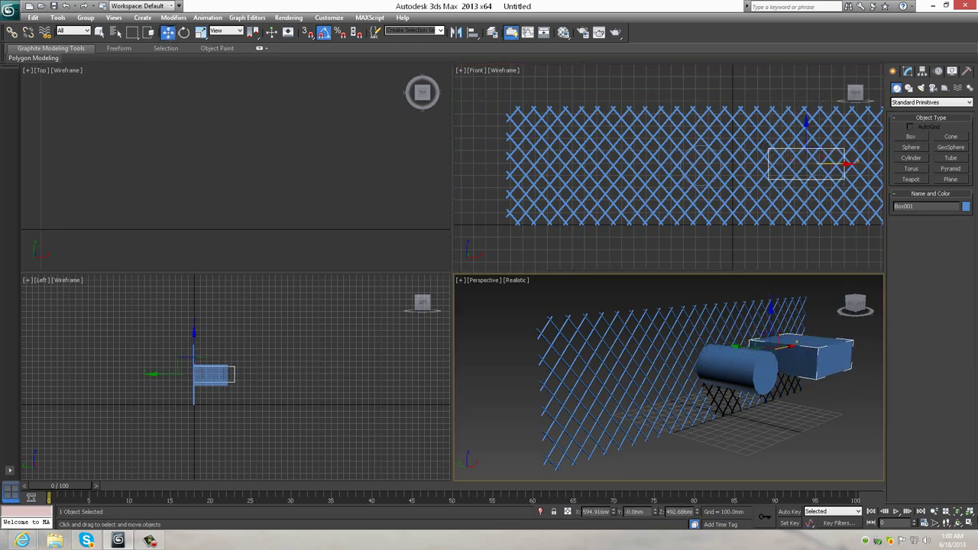
pyautogui.hotkey('alt', 'w')
pyautogui.keyDown('ctrl'); pyautogui.click(683, 298); pyautogui.keyUp('ctrl')
pyautogui.scroll(2, 669, 284)
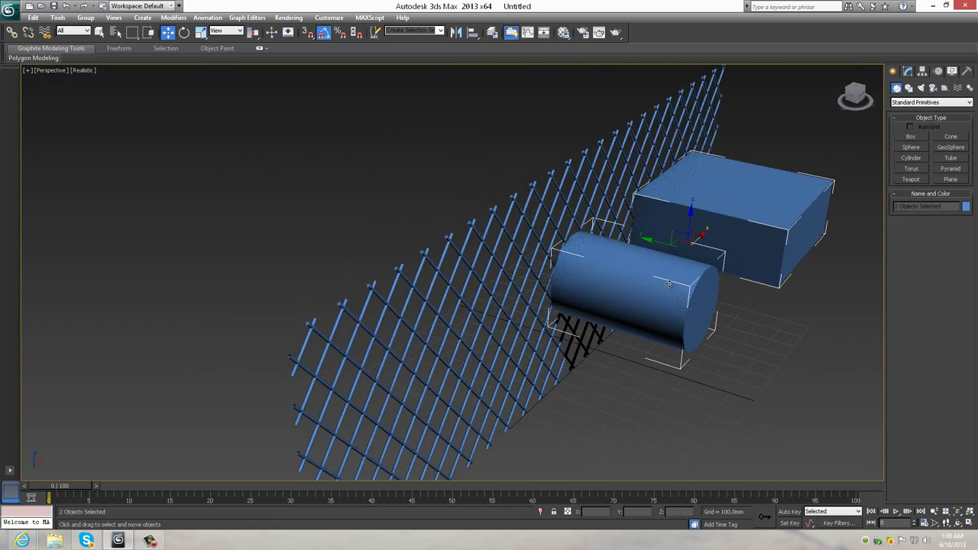
pyautogui.moveTo(681, 242); pyautogui.dragTo(590, 261)
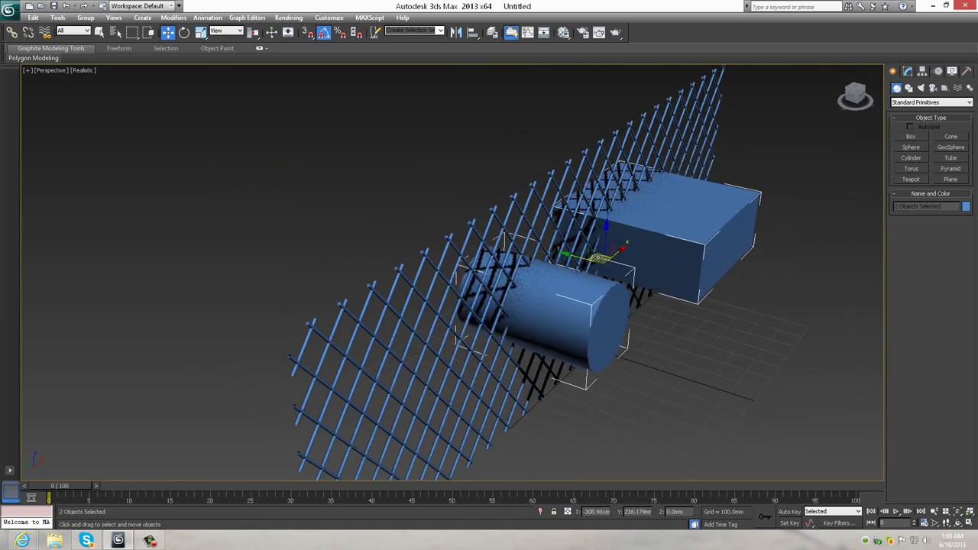
pyautogui.keyDown('alt'); pyautogui.moveTo(710, 323); pyautogui.dragTo(685, 311, button='middle'); pyautogui.keyUp('alt')
# Set Cylinder002 to 1 height segment and 24 sides.
pyautogui.click(552, 310)
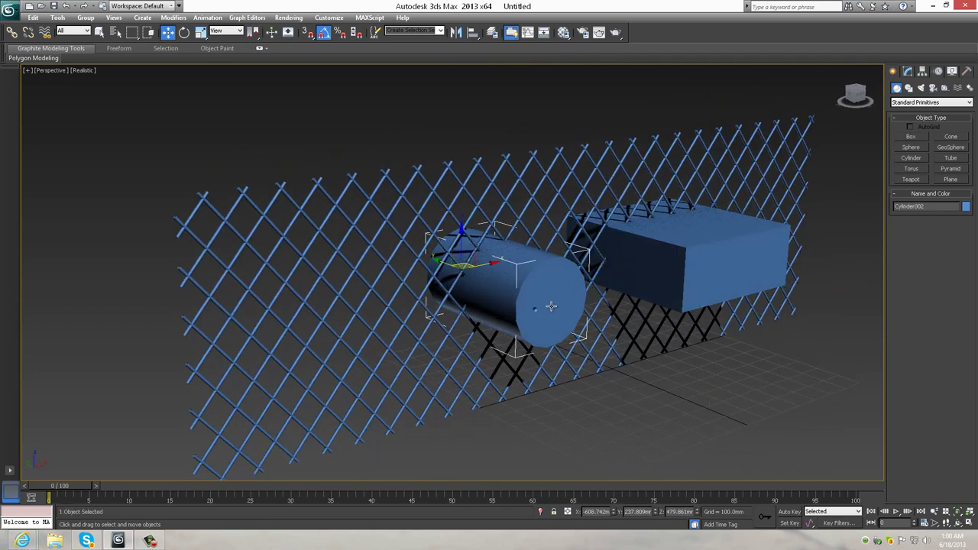
pyautogui.click(909, 72)
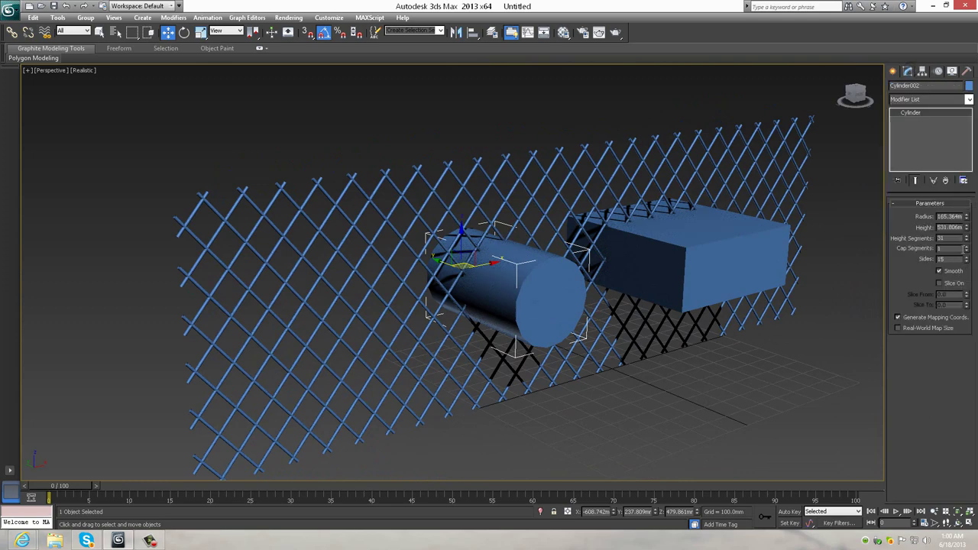
pyautogui.press('F4')
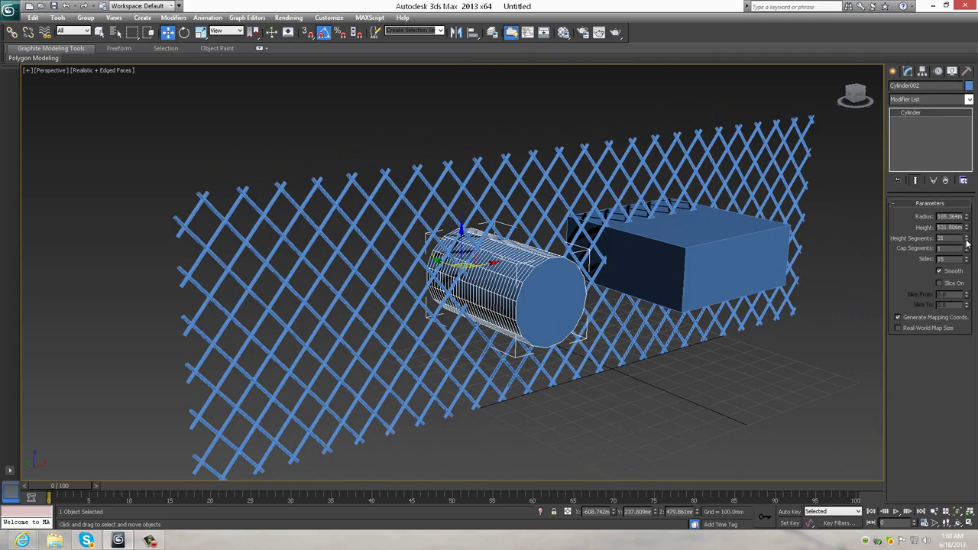
pyautogui.moveTo(967, 243); pyautogui.dragTo(962, 424)
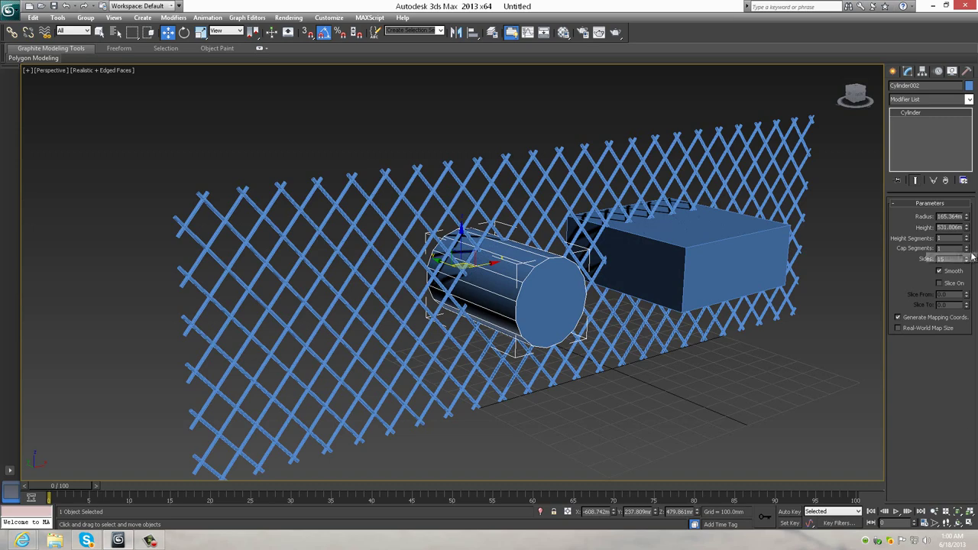
pyautogui.moveTo(967, 259); pyautogui.dragTo(967, 237)
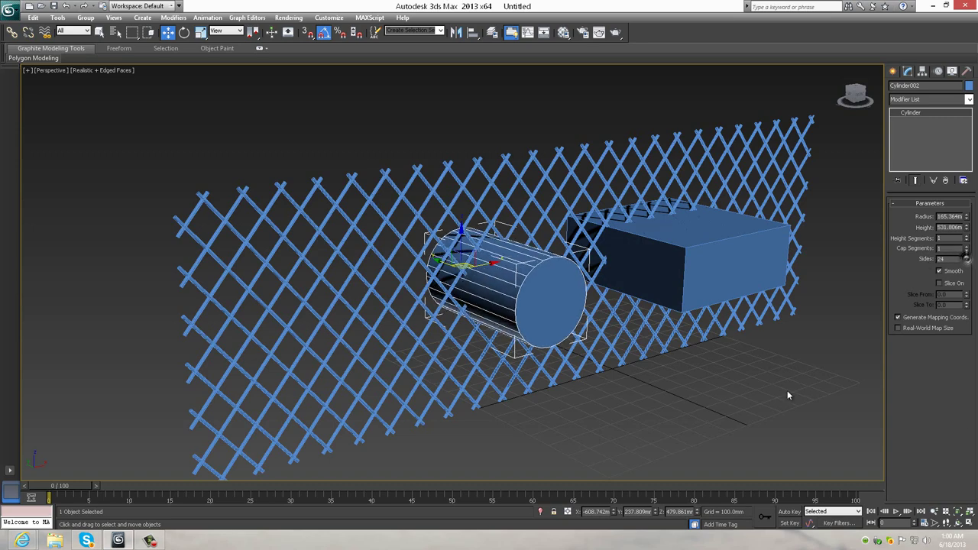
pyautogui.press('F4')
# Clear the selection and select the lattice fence Cylinder001.
pyautogui.click(758, 402)
pyautogui.click(694, 297)
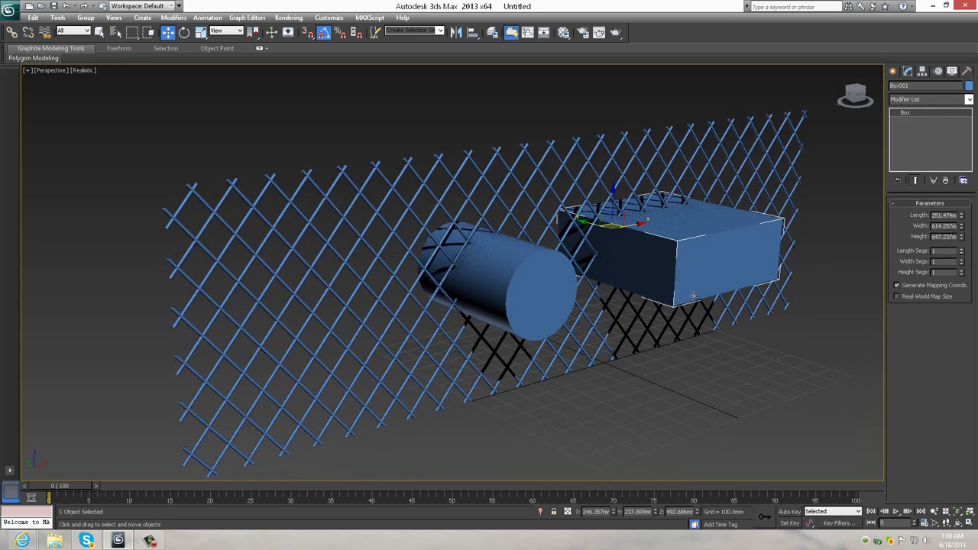
pyautogui.keyDown('alt'); pyautogui.moveTo(693, 297); pyautogui.dragTo(736, 417, button='middle'); pyautogui.keyUp('alt')
pyautogui.click(737, 416)
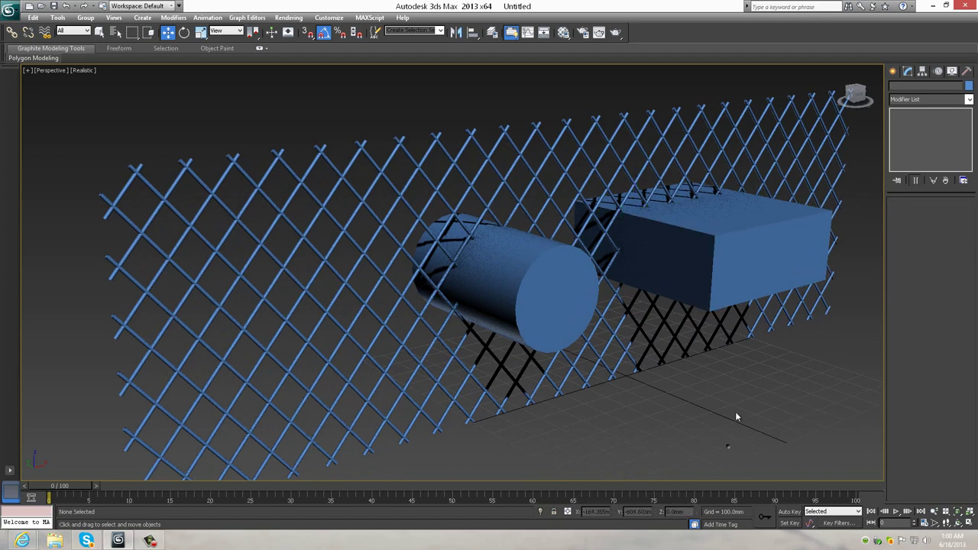
pyautogui.click(667, 167)
# Create a standard Boolean on the fence and subtract the box as operand B.
pyautogui.keyDown('alt'); pyautogui.moveTo(680, 210); pyautogui.dragTo(683, 195, button='middle'); pyautogui.keyUp('alt')
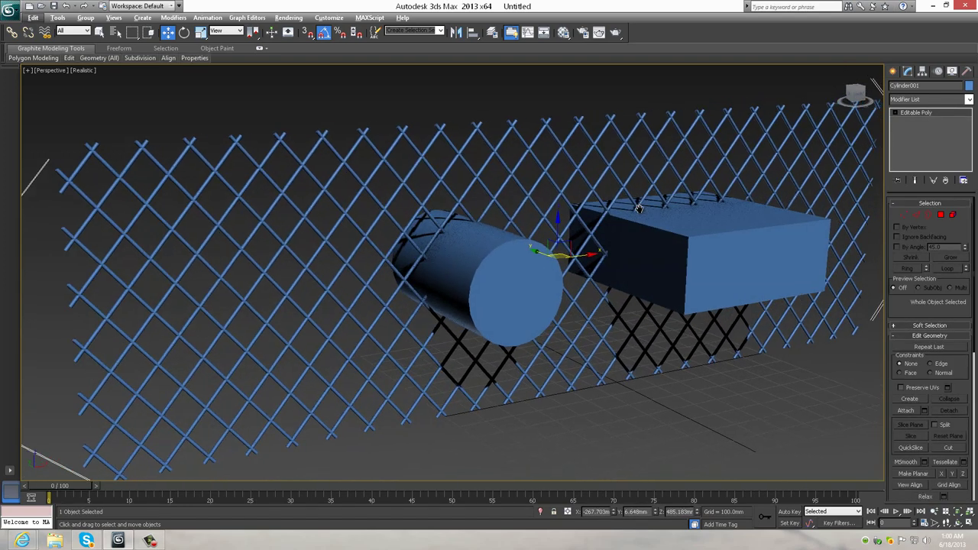
pyautogui.click(892, 71)
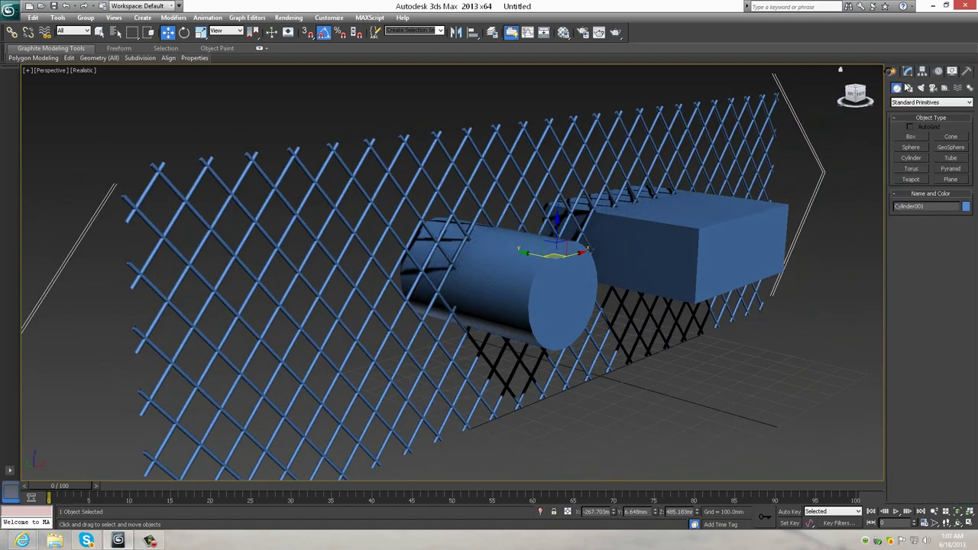
pyautogui.click(916, 102)
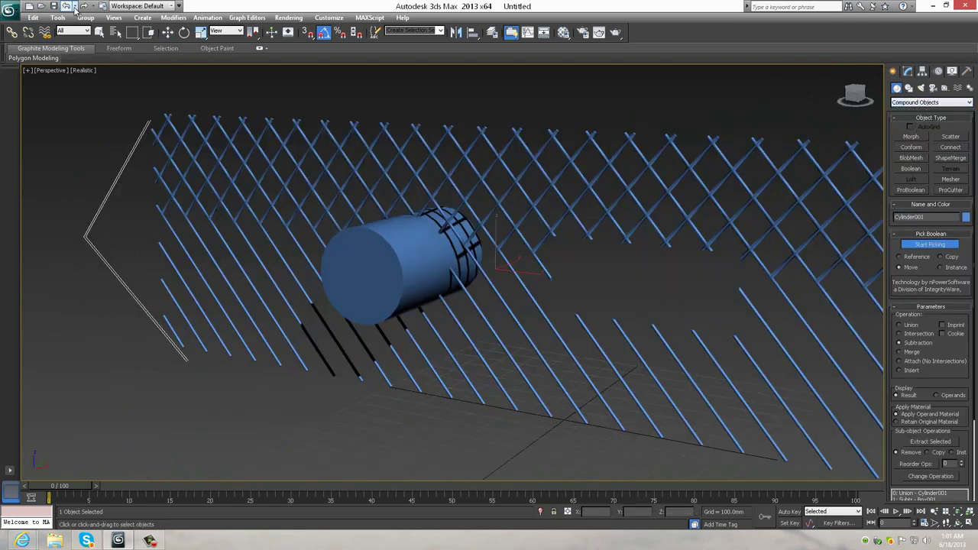
pyautogui.click(910, 188)
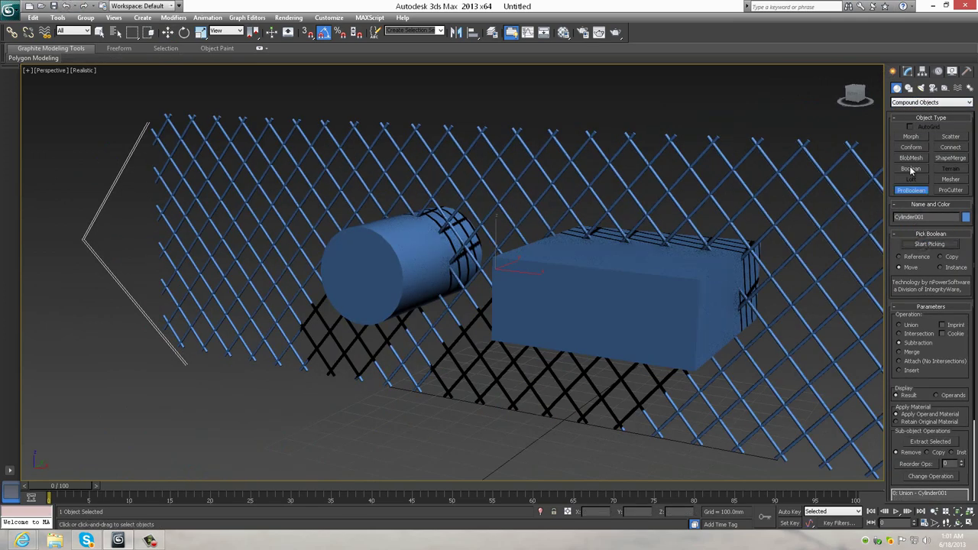
pyautogui.click(910, 169)
pyautogui.click(920, 249)
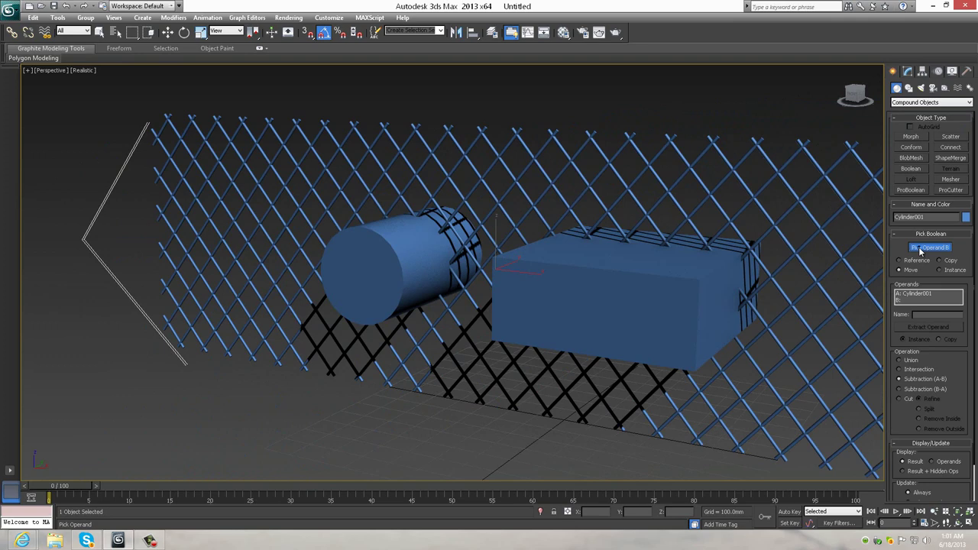
pyautogui.click(651, 297)
# Subtract the cylinder as well, then undo that Boolean subtraction.
pyautogui.keyDown('alt'); pyautogui.moveTo(652, 298); pyautogui.dragTo(491, 282, button='middle'); pyautogui.keyUp('alt')
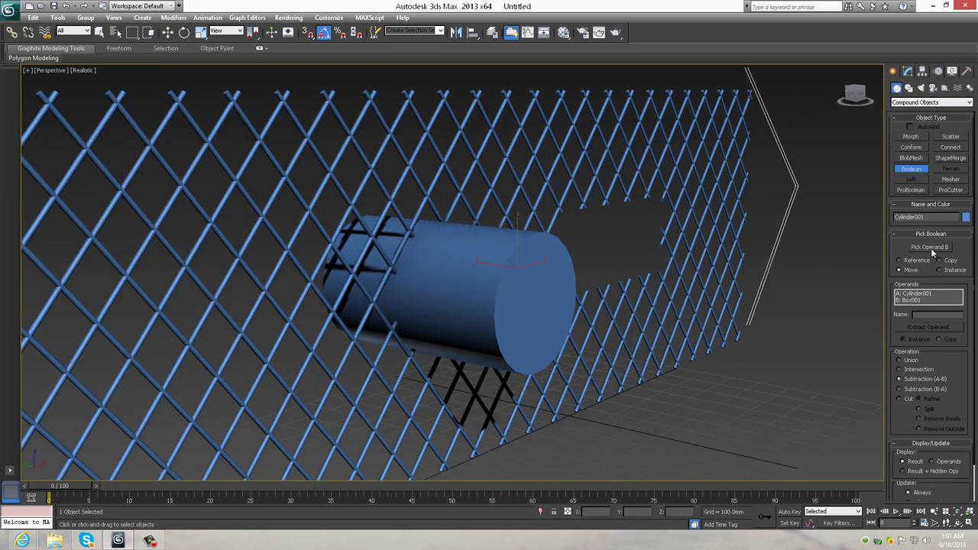
pyautogui.click(930, 248)
pyautogui.click(492, 279)
pyautogui.moveTo(508, 279)
pyautogui.keyDown('alt'); pyautogui.mouseDown(button='middle')
pyautogui.moveTo(449, 280)
pyautogui.moveTo(531, 282)
pyautogui.moveTo(562, 264)
pyautogui.moveTo(575, 280)
pyautogui.mouseUp(button='middle'); pyautogui.keyUp('alt')
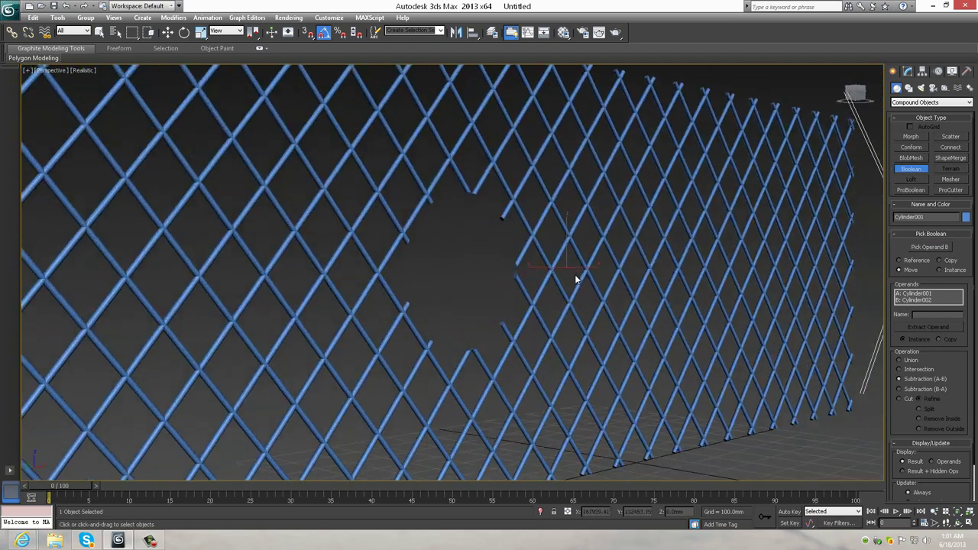
pyautogui.click(68, 6)
# Redo the Boolean subtractions of the box, then the cylinder, and show mesh edges.
pyautogui.moveTo(397, 119)
pyautogui.keyDown('alt'); pyautogui.mouseDown(button='middle')
pyautogui.moveTo(470, 209)
pyautogui.moveTo(671, 251)
pyautogui.mouseUp(button='middle'); pyautogui.keyUp('alt')
pyautogui.click(931, 248)
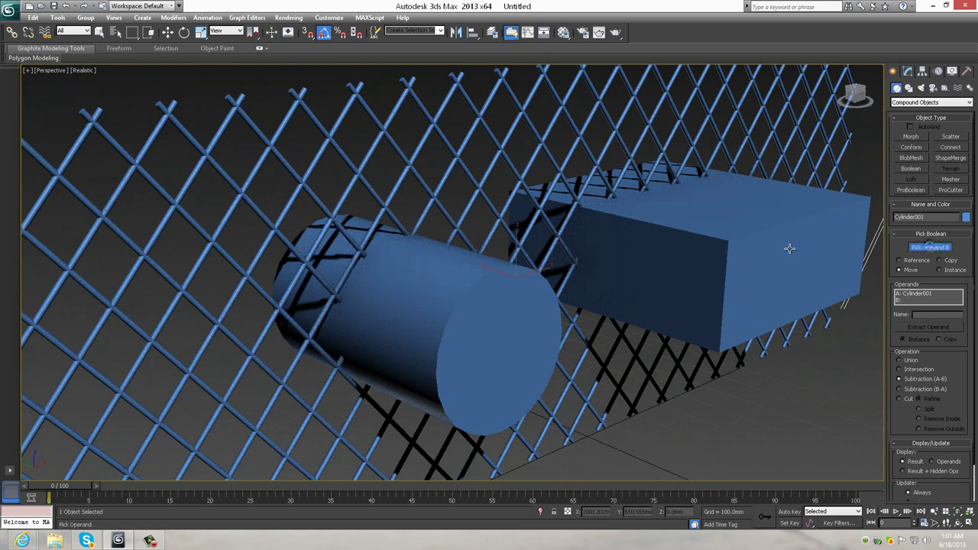
pyautogui.click(861, 216)
pyautogui.click(910, 171)
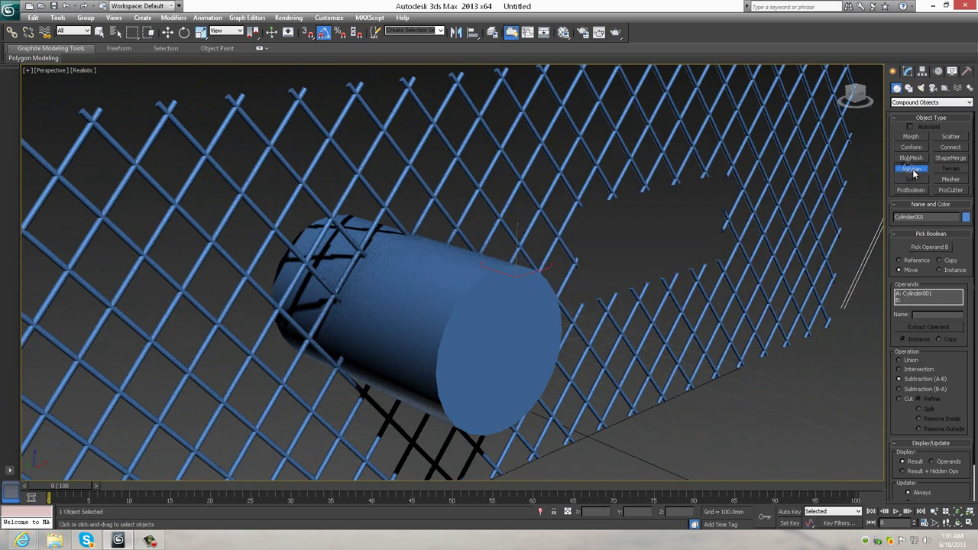
pyautogui.click(919, 249)
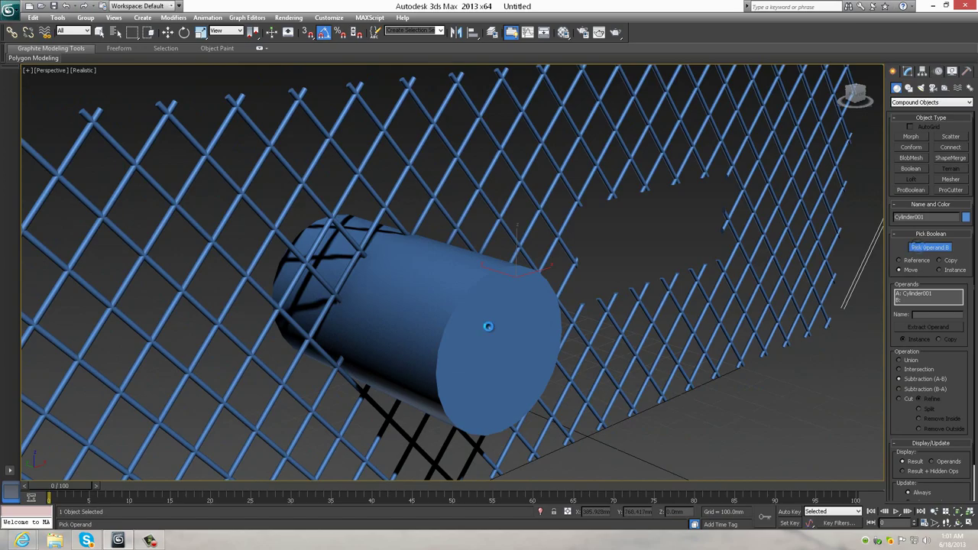
pyautogui.click(488, 327)
pyautogui.moveTo(528, 331)
pyautogui.keyDown('alt'); pyautogui.mouseDown(button='middle')
pyautogui.moveTo(478, 330)
pyautogui.moveTo(519, 316)
pyautogui.moveTo(518, 299)
pyautogui.moveTo(506, 301)
pyautogui.mouseUp(button='middle'); pyautogui.keyUp('alt')
pyautogui.press('F4')
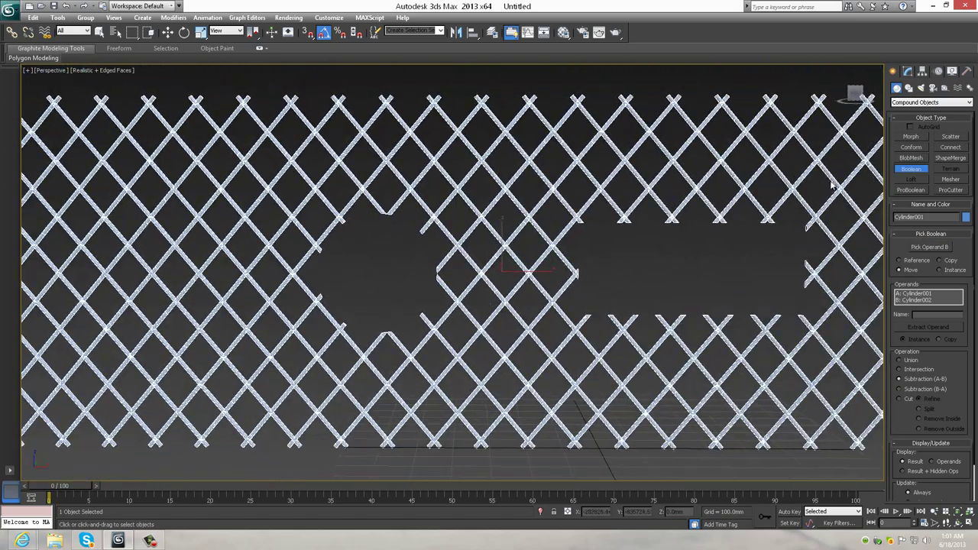
# Inspect the hole through lattice Cylinder001, select it, and fit it with Zoom Extents.
pyautogui.click(909, 70)
pyautogui.click(892, 70)
pyautogui.press('w')
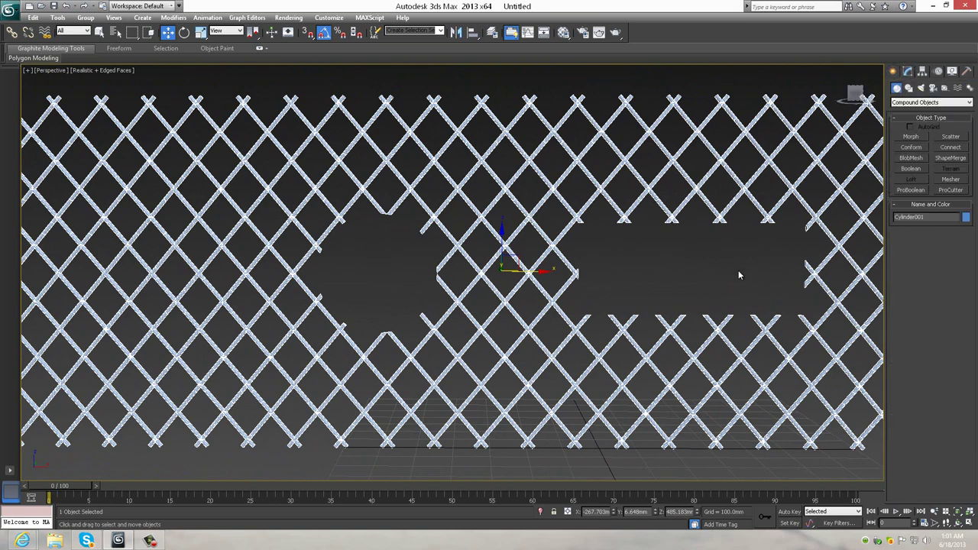
pyautogui.click(738, 270)
pyautogui.scroll(-2, 614, 271)
pyautogui.scroll(-3, 577, 275)
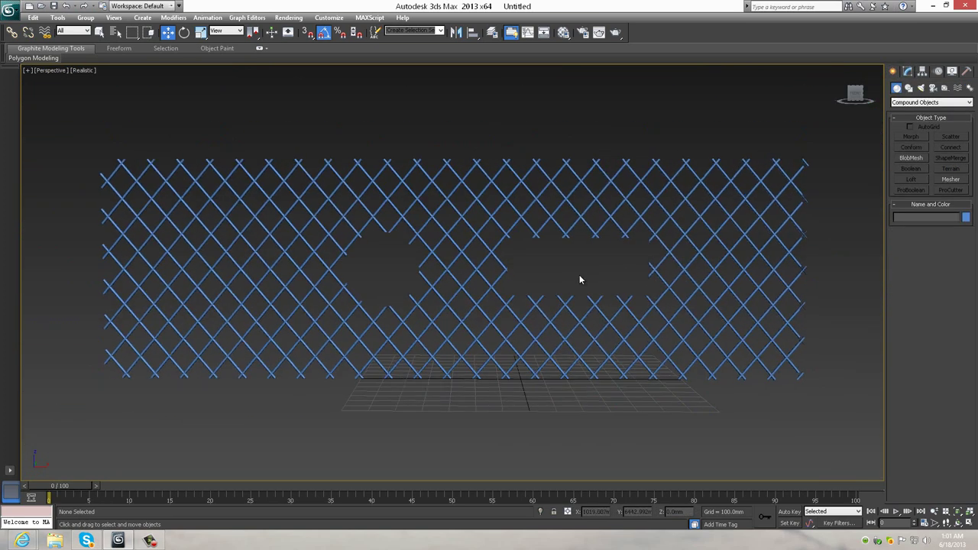
pyautogui.keyDown('alt'); pyautogui.moveTo(589, 279); pyautogui.dragTo(548, 283, button='middle'); pyautogui.keyUp('alt')
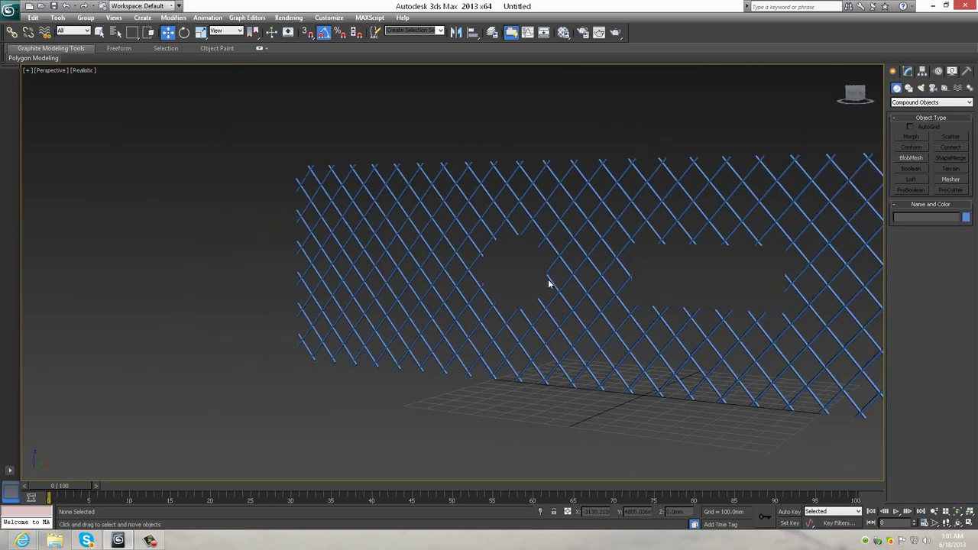
pyautogui.click(590, 277)
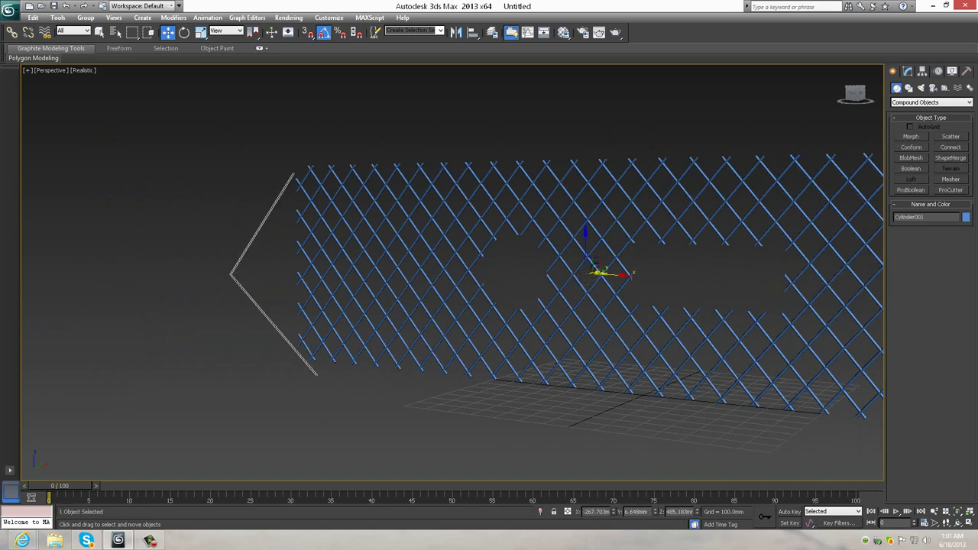
pyautogui.click(968, 515)
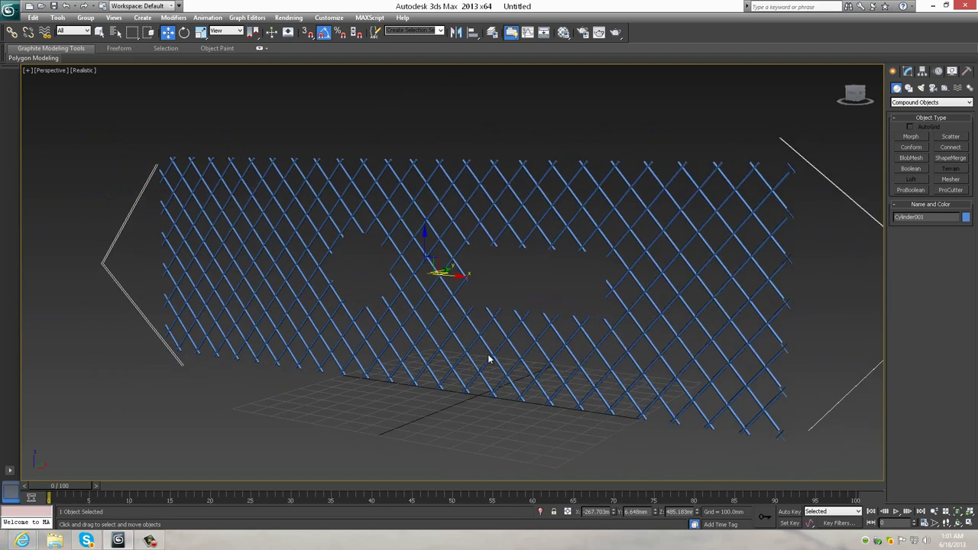
pyautogui.moveTo(489, 359)
pyautogui.keyDown('alt'); pyautogui.mouseDown(button='middle')
pyautogui.moveTo(764, 354)
pyautogui.moveTo(545, 352)
pyautogui.moveTo(634, 344)
pyautogui.moveTo(651, 368)
pyautogui.mouseUp(button='middle'); pyautogui.keyUp('alt')
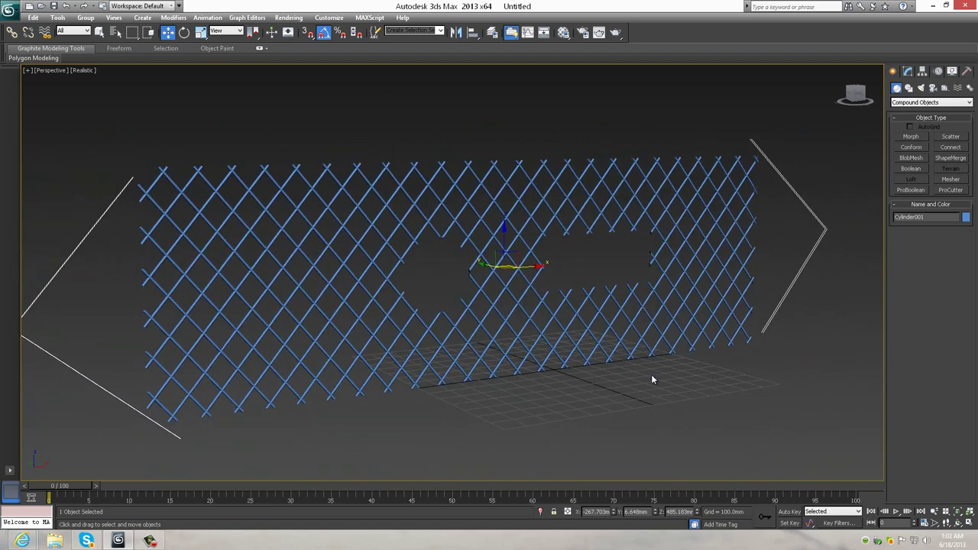
# Delete the fence, leaving an empty grid, and cancel a stray cylinder.
pyautogui.press('Delete')
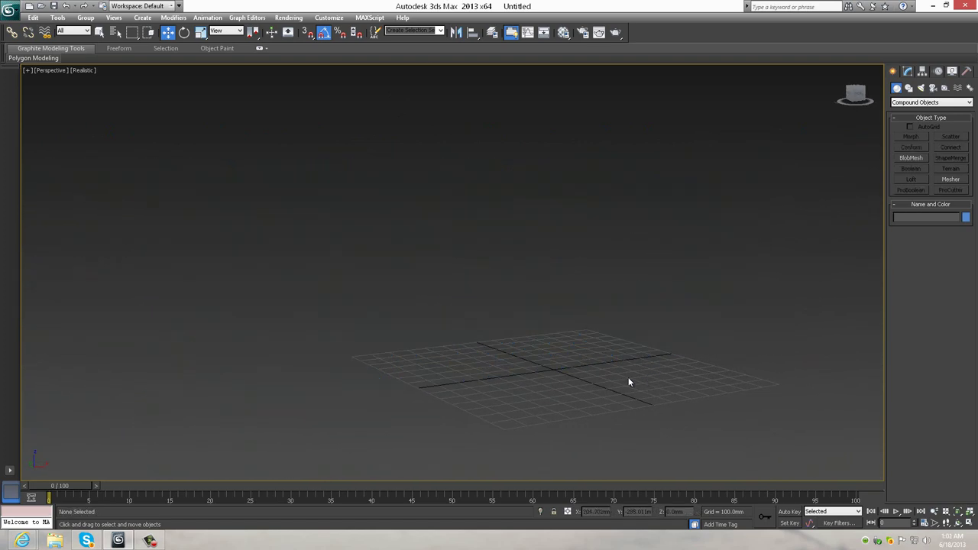
pyautogui.moveTo(628, 377)
pyautogui.keyDown('alt'); pyautogui.mouseDown(button='middle')
pyautogui.moveTo(539, 367)
pyautogui.moveTo(529, 375)
pyautogui.mouseUp(button='middle'); pyautogui.keyUp('alt')
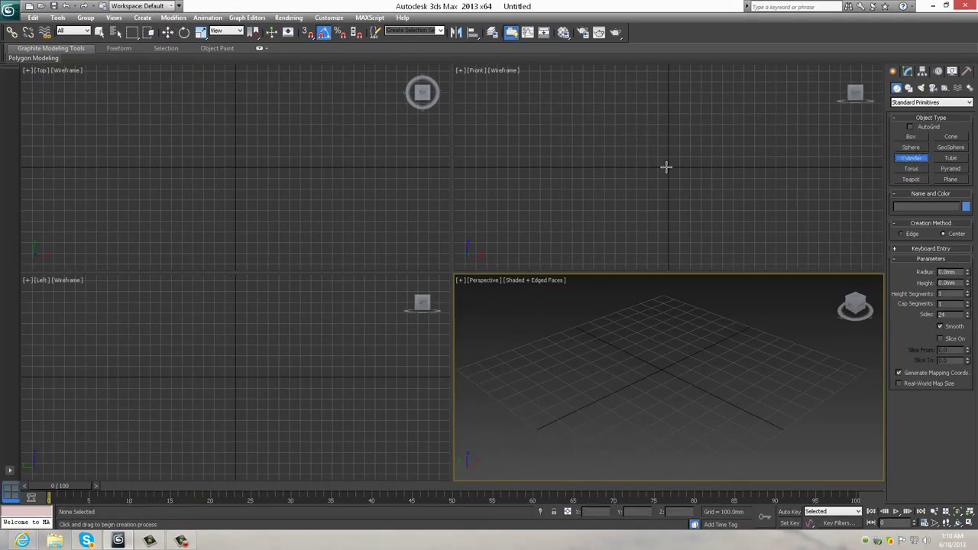
pyautogui.moveTo(667, 166)
pyautogui.mouseDown()
pyautogui.moveTo(680, 156)
pyautogui.moveTo(670, 164)
pyautogui.mouseUp()
pyautogui.rightClick(732, 168)
# Draw a six-sided tube in the Front view and frame it.
pyautogui.click(937, 159)
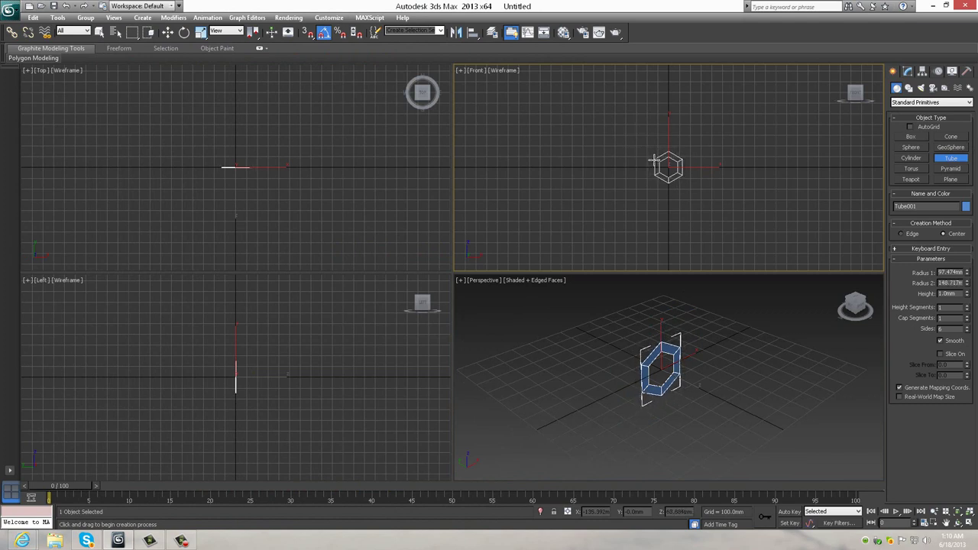
pyautogui.click(654, 166)
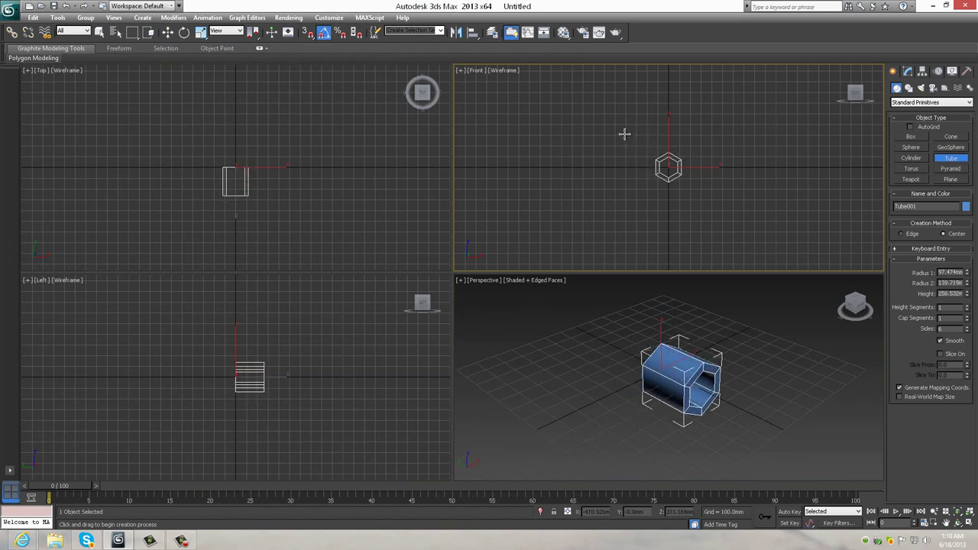
pyautogui.click(168, 33)
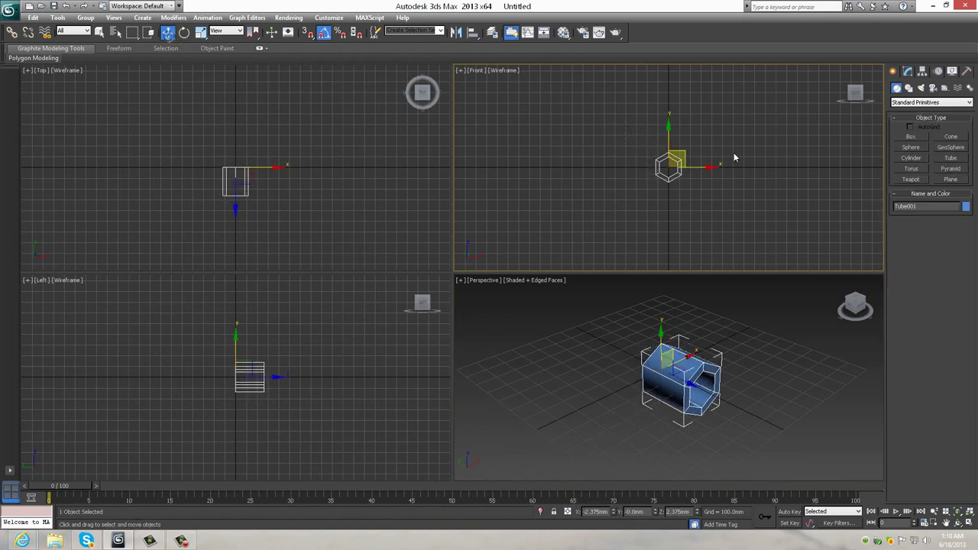
pyautogui.press('z')
pyautogui.click(907, 71)
# Rotate the tube about Z to a flat-topped hexagon and add Edit Poly.
pyautogui.press('e')
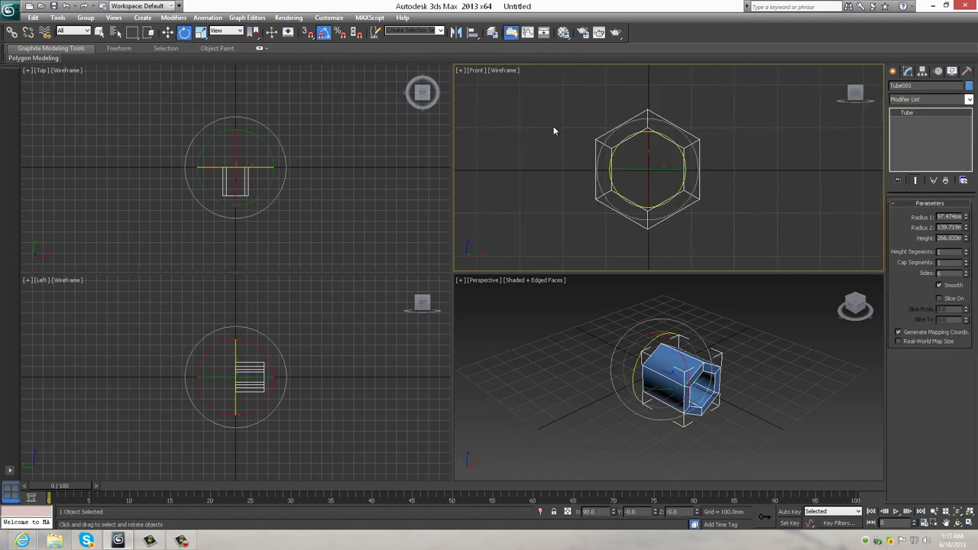
pyautogui.moveTo(672, 138); pyautogui.dragTo(707, 177)
pyautogui.click(969, 100)
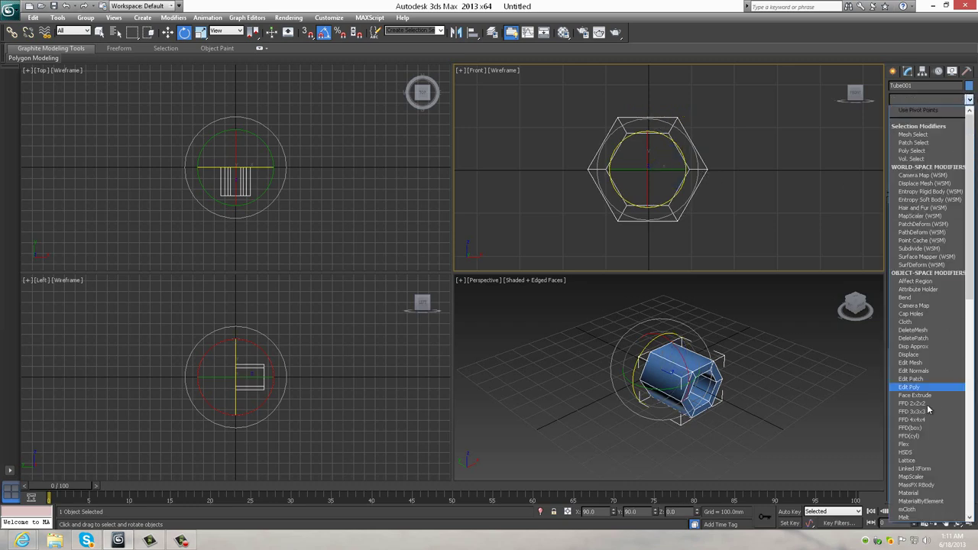
pyautogui.click(914, 387)
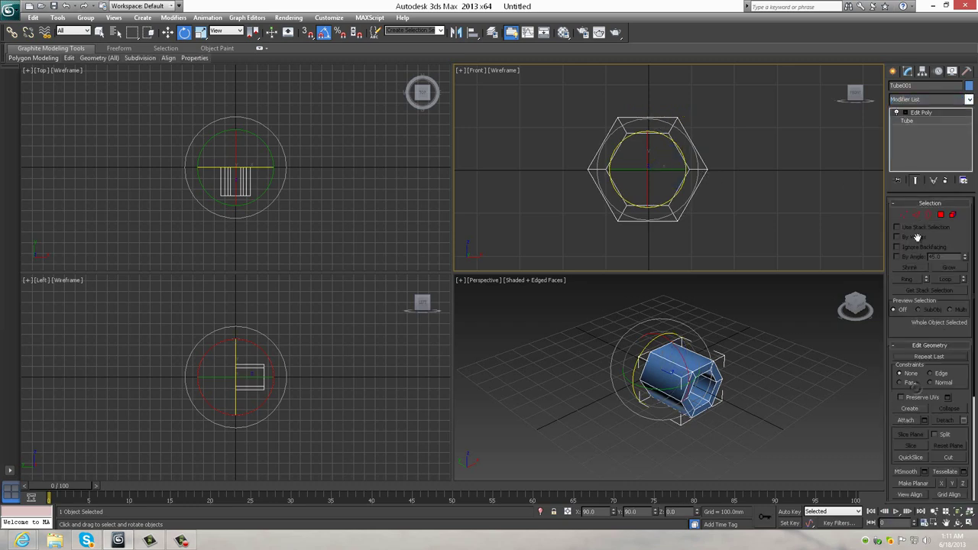
# Move the right-side vertices to widen the hexagon and the end vertices to make it shallower.
pyautogui.click(906, 216)
pyautogui.moveTo(654, 111); pyautogui.dragTo(655, 112)
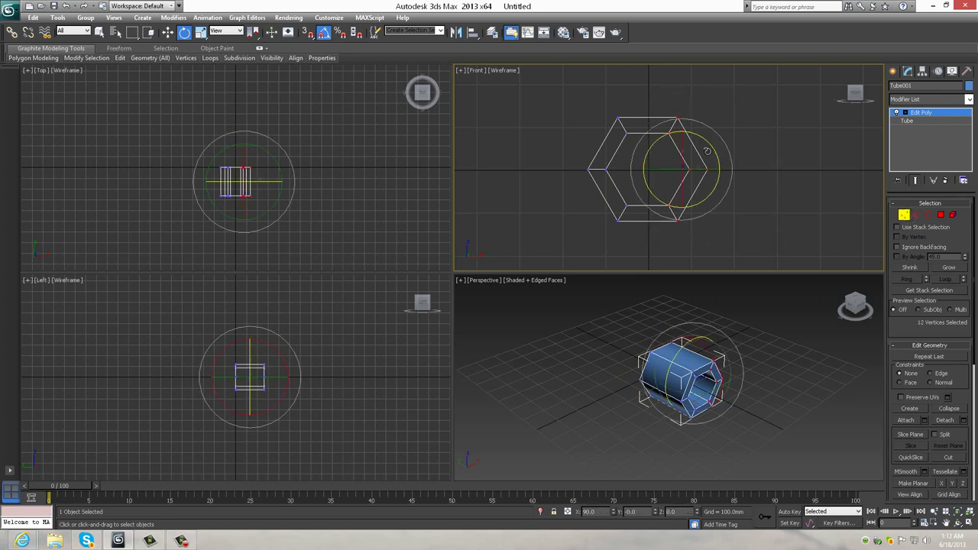
pyautogui.click(169, 33)
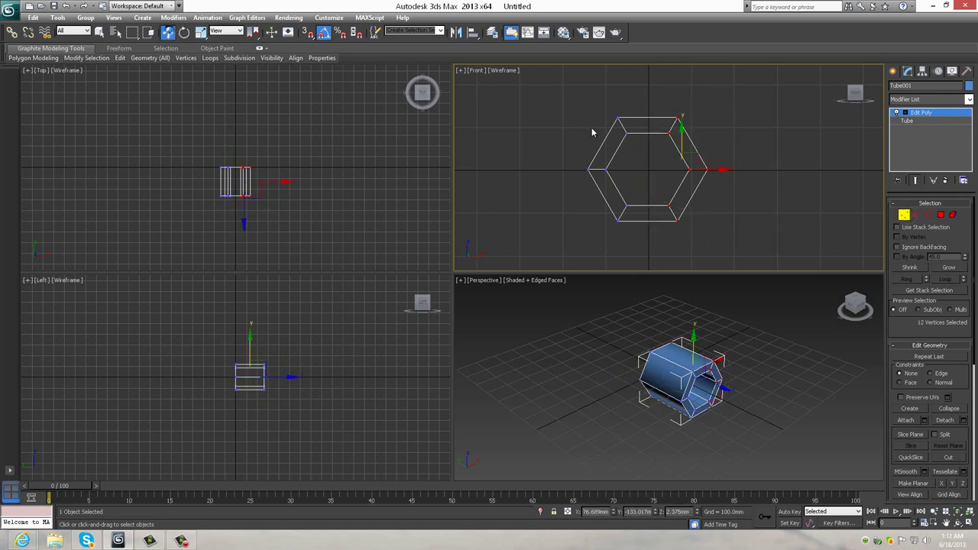
pyautogui.moveTo(704, 168); pyautogui.dragTo(746, 168)
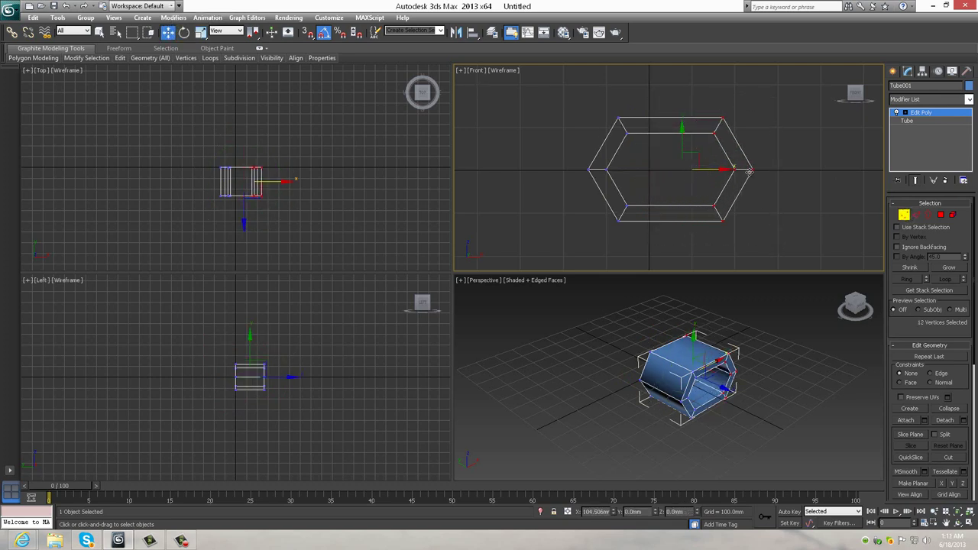
pyautogui.middleClick(750, 378)
pyautogui.scroll(2, 751, 378)
pyautogui.scroll(2, 222, 157)
pyautogui.moveTo(185, 142); pyautogui.dragTo(275, 180)
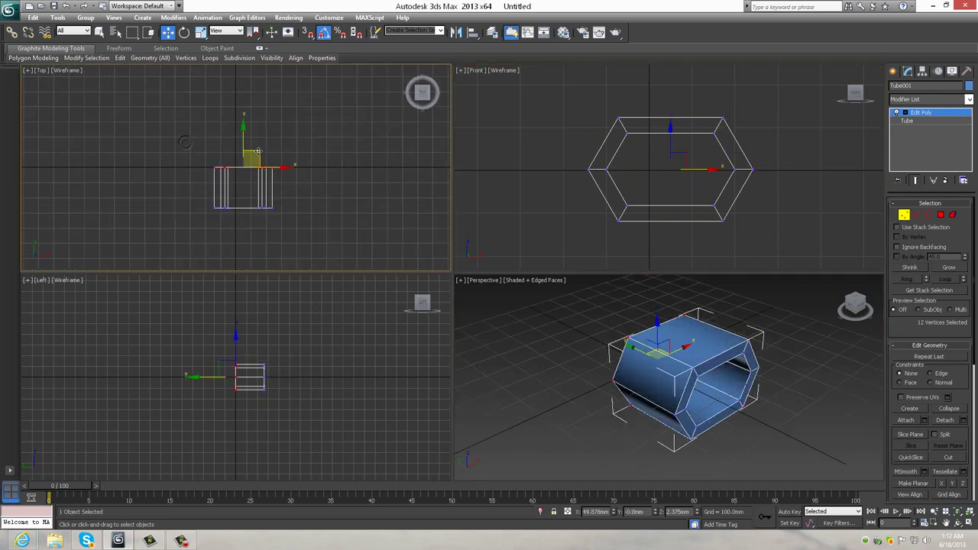
pyautogui.moveTo(243, 131); pyautogui.dragTo(234, 163)
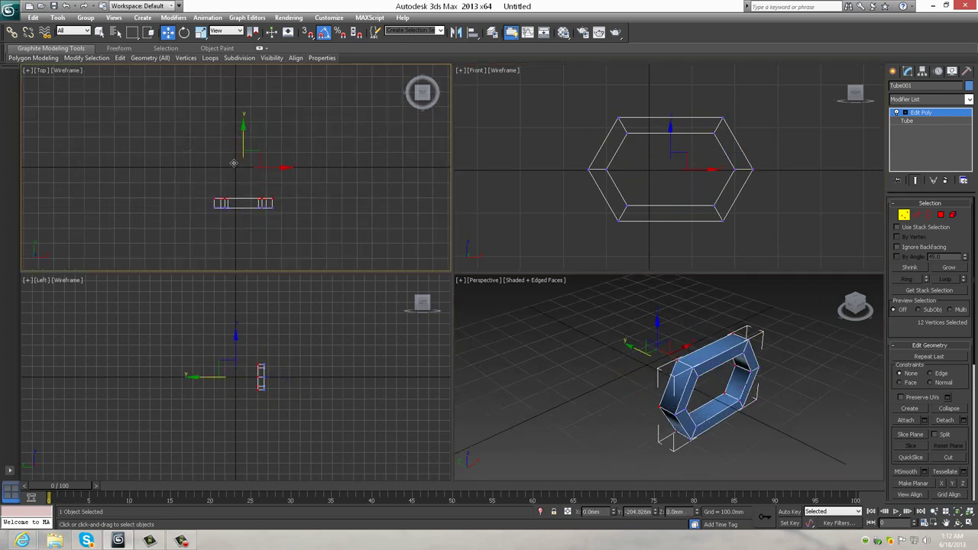
# Scale the hexagon's top and bottom vertices closer together.
pyautogui.keyDown('alt'); pyautogui.moveTo(736, 413); pyautogui.dragTo(693, 384, button='middle'); pyautogui.keyUp('alt')
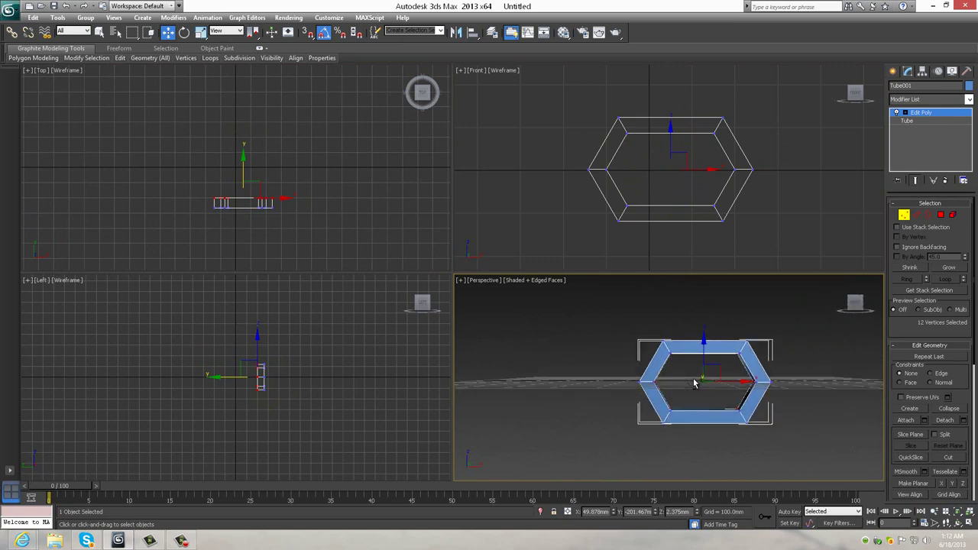
pyautogui.middleClick(787, 249)
pyautogui.moveTo(564, 200); pyautogui.dragTo(564, 201)
pyautogui.moveTo(580, 88); pyautogui.dragTo(745, 146)
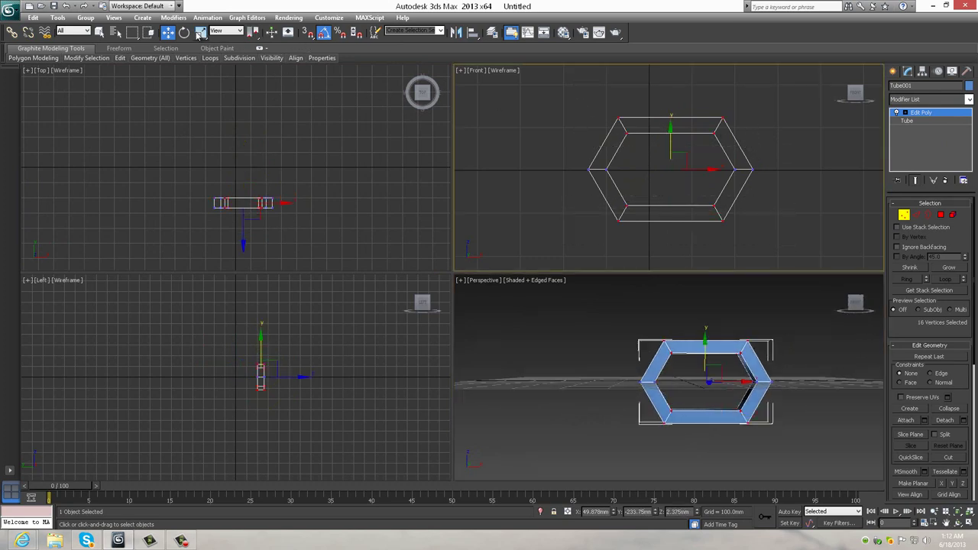
pyautogui.click(199, 32)
pyautogui.moveTo(667, 122); pyautogui.dragTo(669, 129)
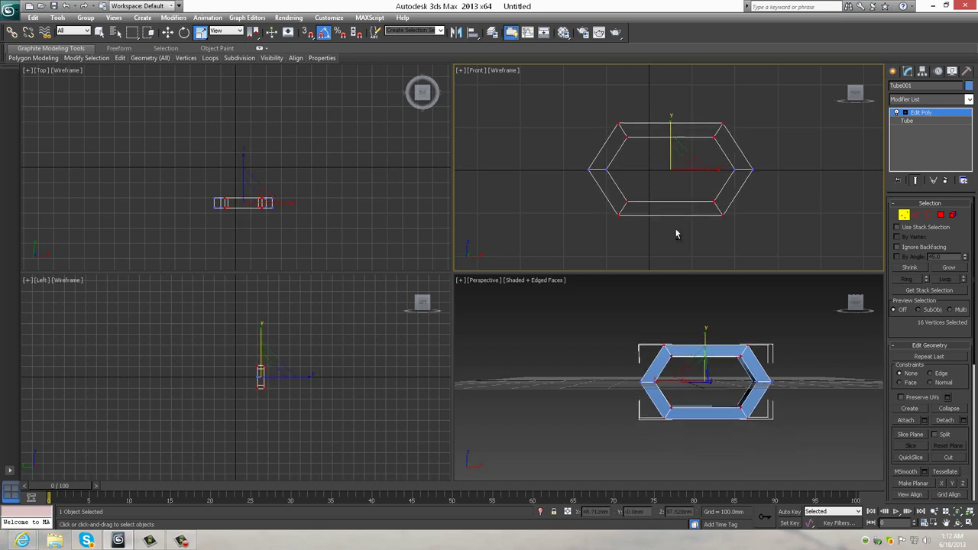
# Move the end vertices to set the ring's depth, then maximize the Perspective view.
pyautogui.keyDown('alt'); pyautogui.moveTo(687, 366); pyautogui.dragTo(808, 305, button='middle'); pyautogui.keyUp('alt')
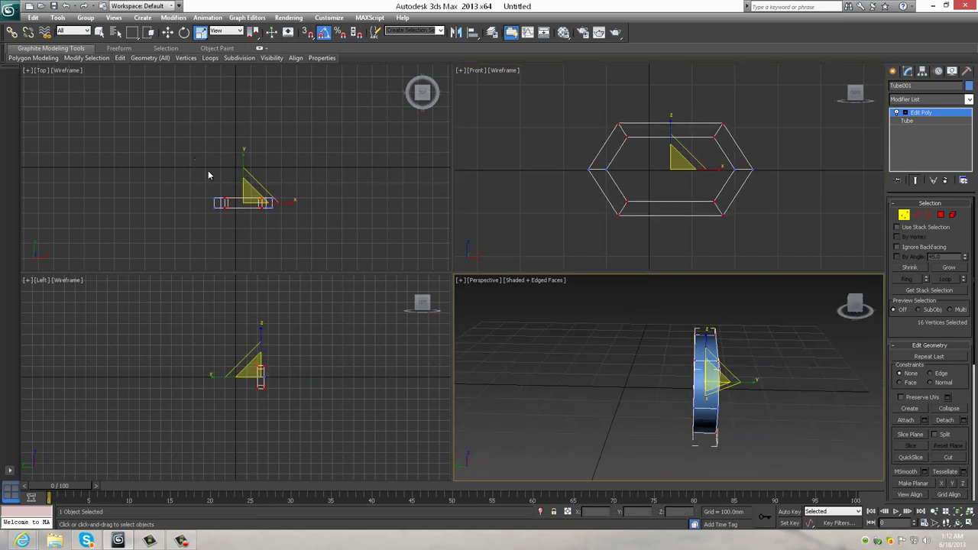
pyautogui.moveTo(194, 158); pyautogui.dragTo(292, 206)
pyautogui.press('w')
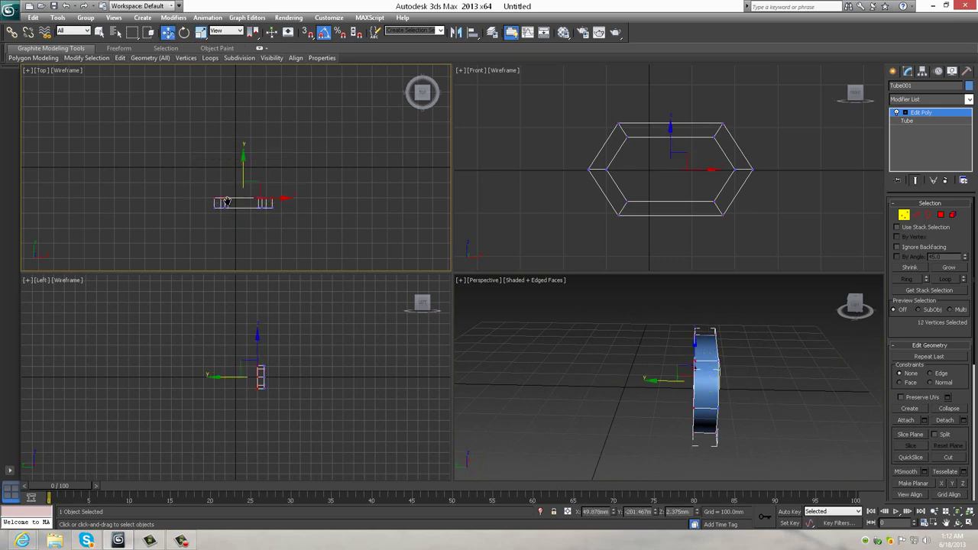
pyautogui.scroll(2, 239, 169)
pyautogui.moveTo(244, 155); pyautogui.dragTo(244, 165)
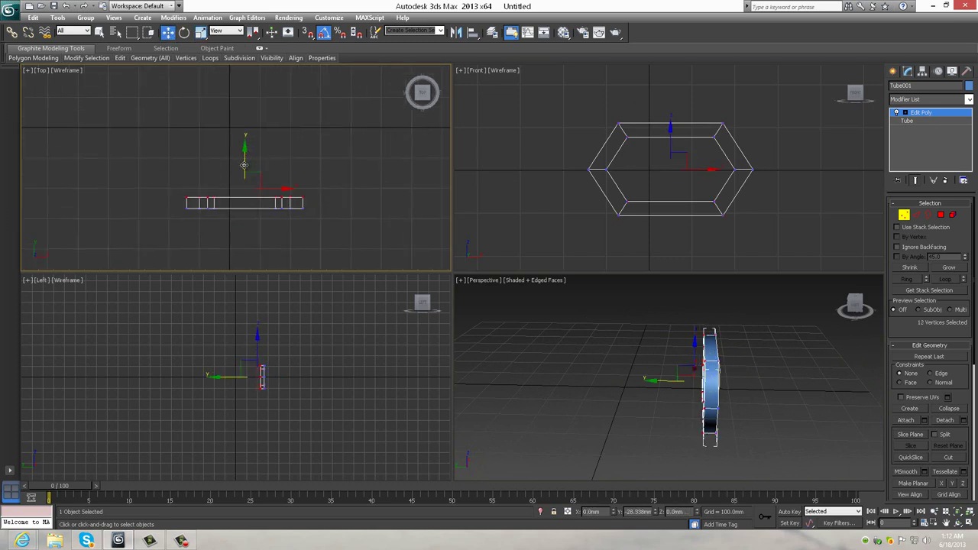
pyautogui.keyDown('alt'); pyautogui.moveTo(657, 367); pyautogui.dragTo(688, 377, button='middle'); pyautogui.keyUp('alt')
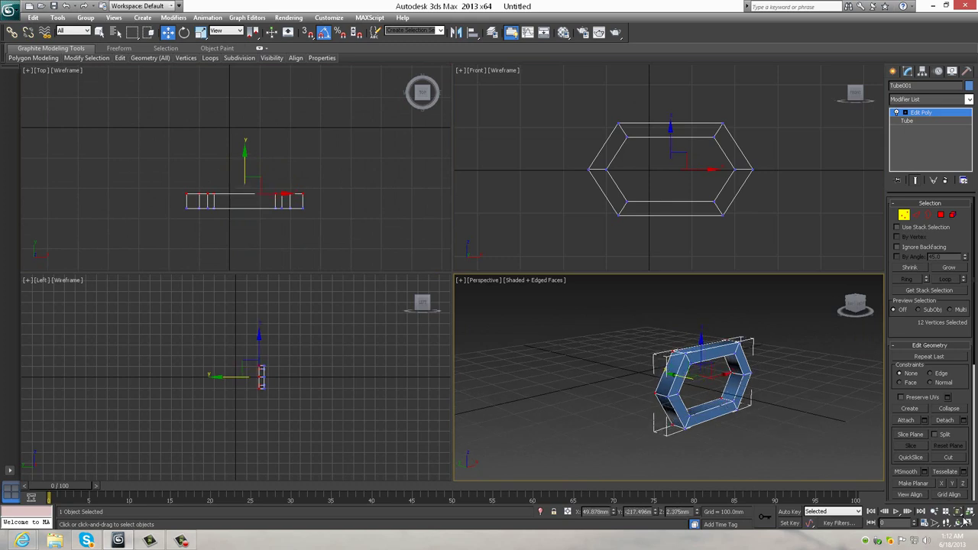
pyautogui.click(965, 520)
# Collapse the ring's modifier stack into an Editable Poly.
pyautogui.click(904, 215)
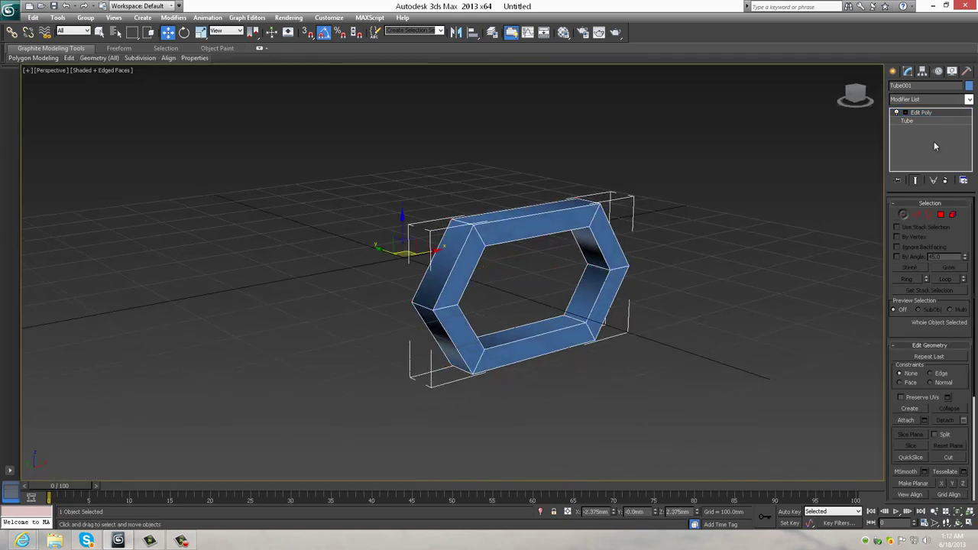
pyautogui.rightClick(934, 116)
pyautogui.click(917, 221)
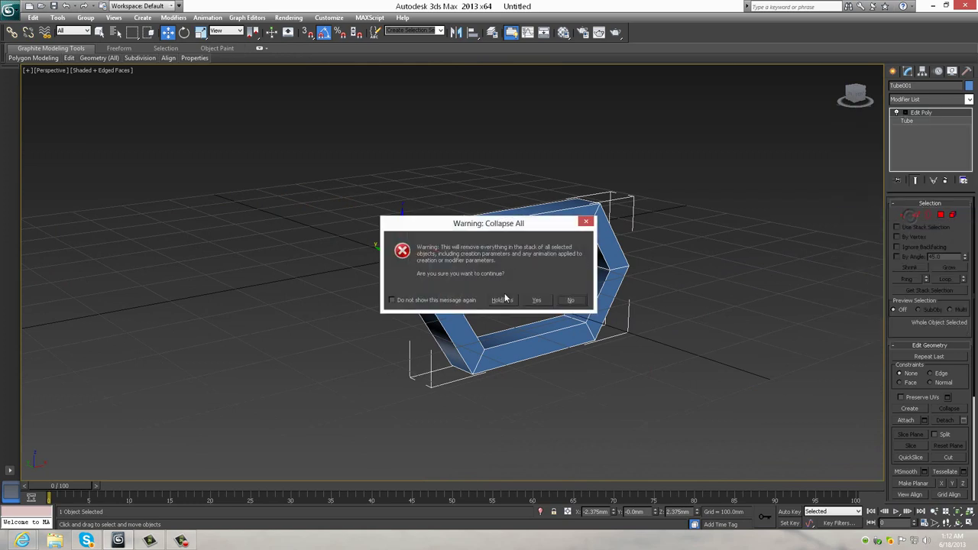
pyautogui.click(535, 299)
pyautogui.keyDown('alt'); pyautogui.moveTo(334, 188); pyautogui.dragTo(379, 219, button='middle'); pyautogui.keyUp('alt')
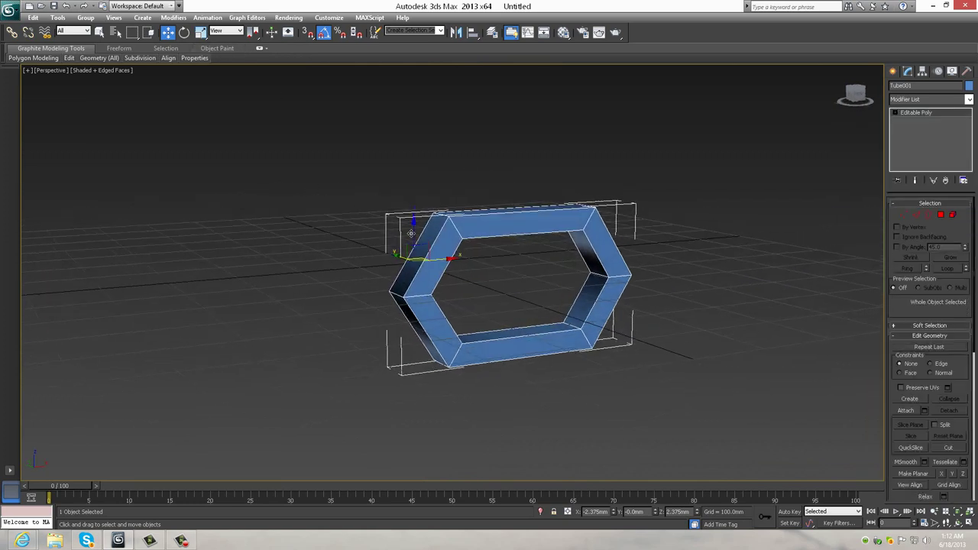
# Shift-drag the ring upward to make 20 stacked copies, then select all 21.
pyautogui.keyDown('shift'); pyautogui.moveTo(411, 233); pyautogui.dragTo(398, 104); pyautogui.keyUp('shift')
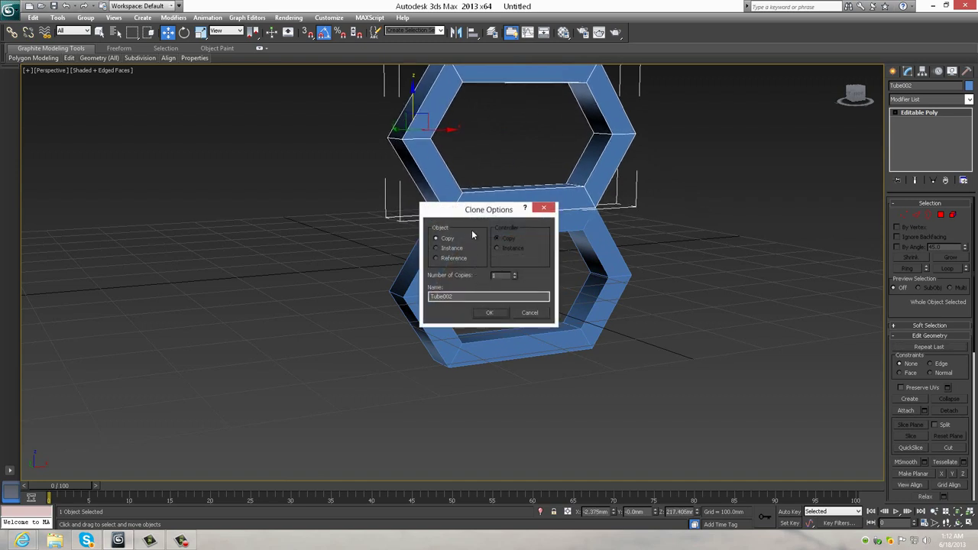
pyautogui.moveTo(477, 217); pyautogui.dragTo(260, 208)
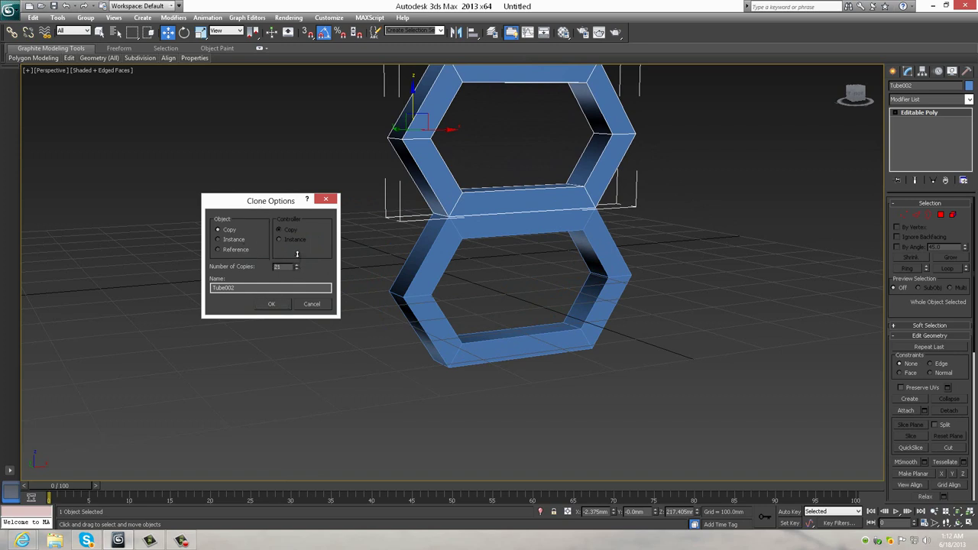
pyautogui.click(272, 304)
pyautogui.scroll(-2, 496, 275)
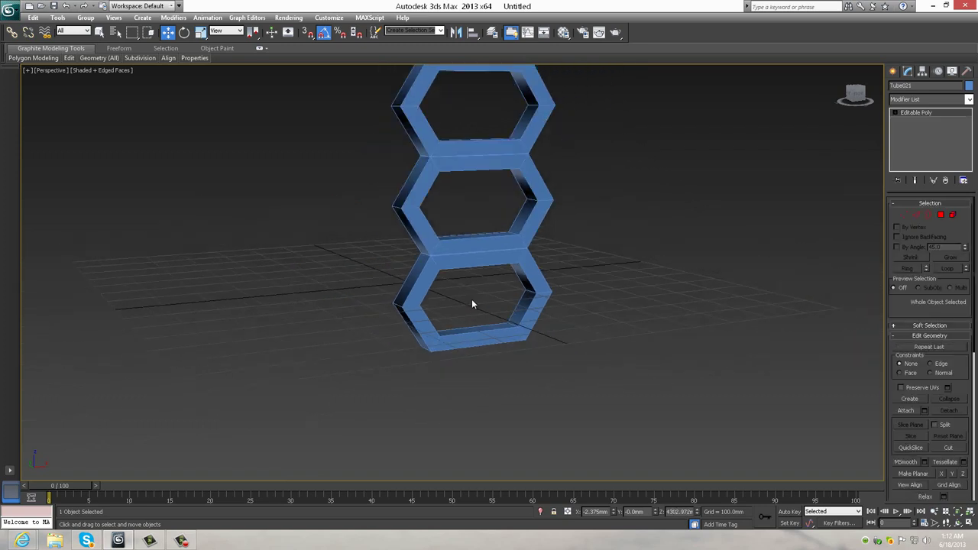
pyautogui.scroll(-5, 496, 270)
pyautogui.moveTo(496, 272)
pyautogui.mouseDown(button='middle')
pyautogui.moveTo(519, 301)
pyautogui.moveTo(514, 344)
pyautogui.mouseUp(button='middle')
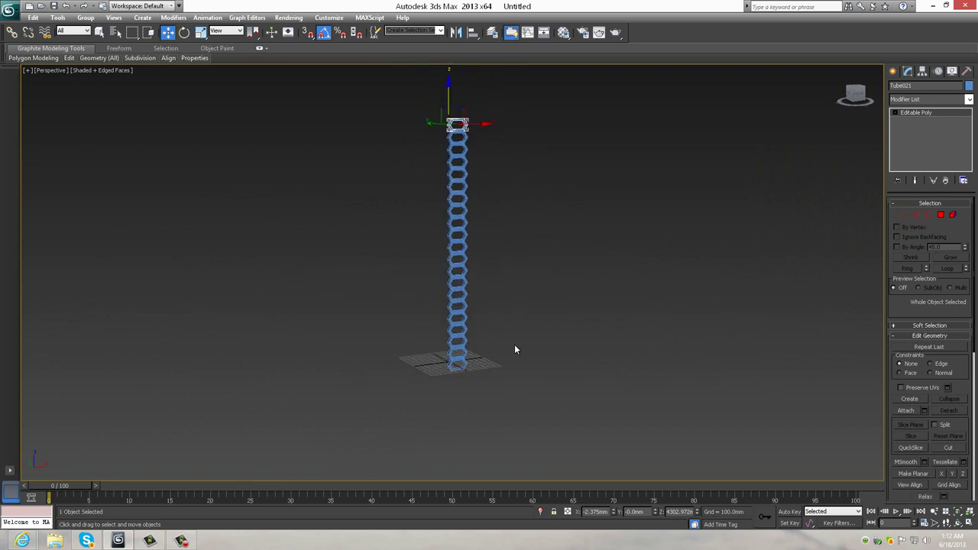
pyautogui.scroll(-2, 514, 344)
pyautogui.hotkey('ctrl', 'a')
pyautogui.scroll(5, 427, 180)
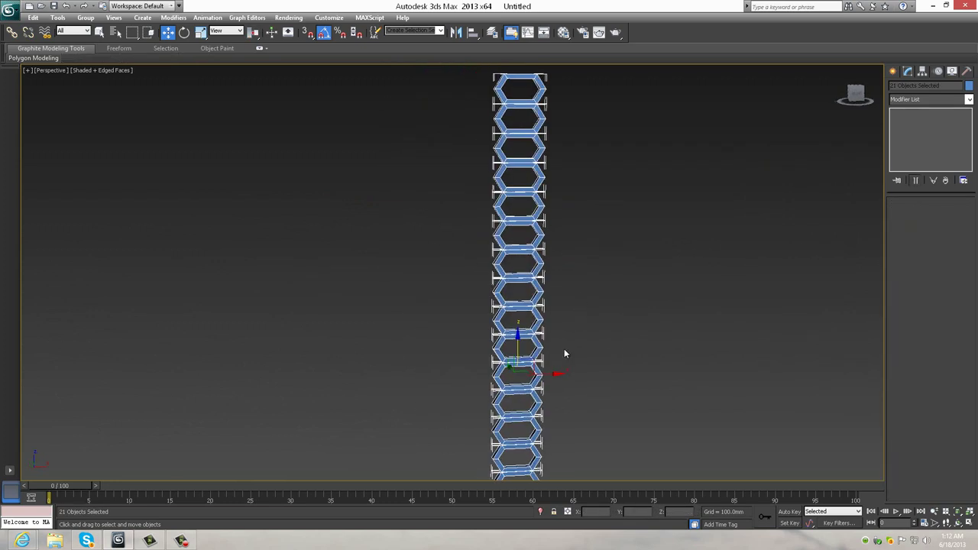
# Clone the column beside the original and shift it down half a cell to interlock.
pyautogui.keyDown('shift'); pyautogui.moveTo(552, 373); pyautogui.dragTo(511, 387); pyautogui.keyUp('shift')
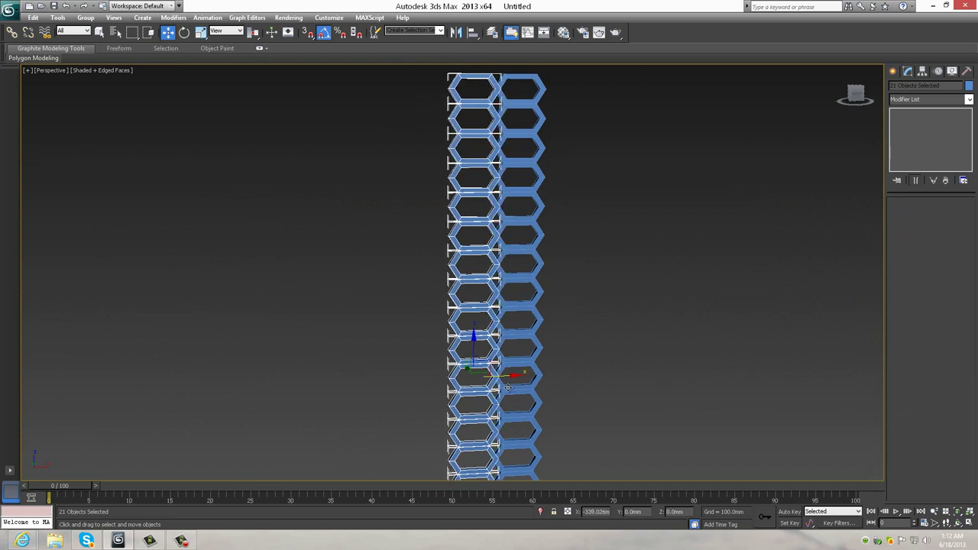
pyautogui.keyDown('shift'); pyautogui.moveTo(511, 387); pyautogui.dragTo(512, 385); pyautogui.keyUp('shift')
pyautogui.click(492, 313)
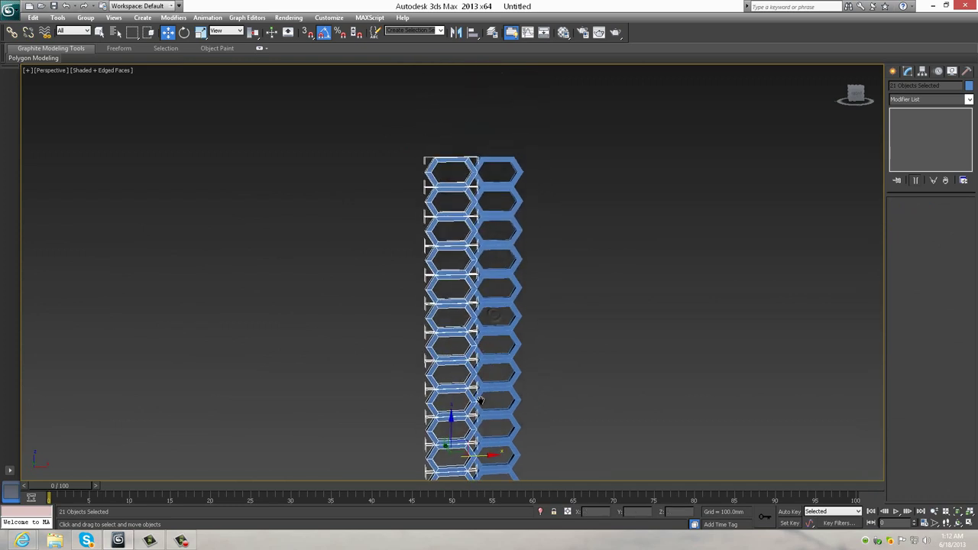
pyautogui.scroll(6, 465, 356)
pyautogui.moveTo(387, 423); pyautogui.dragTo(388, 209, button='middle')
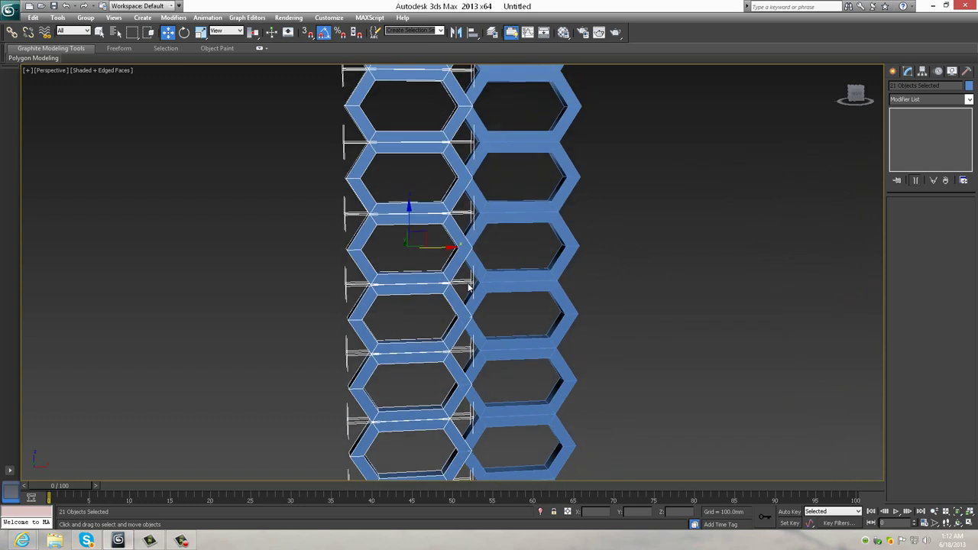
pyautogui.scroll(3, 388, 210)
pyautogui.moveTo(379, 205)
pyautogui.mouseDown()
pyautogui.moveTo(372, 257)
pyautogui.moveTo(391, 278)
pyautogui.mouseUp()
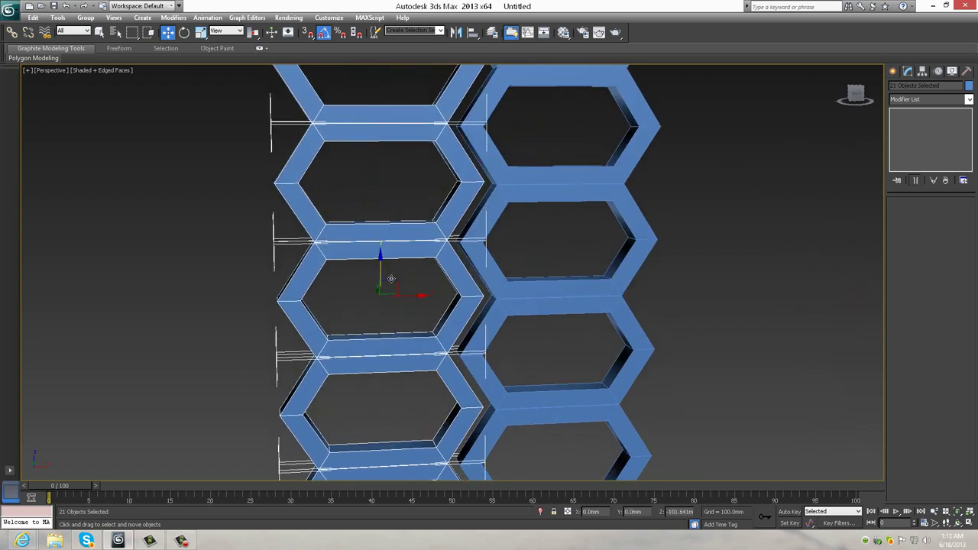
# In the maximized wireframe Front view, slide the copied column along X to meet its neighbour.
pyautogui.click(971, 525)
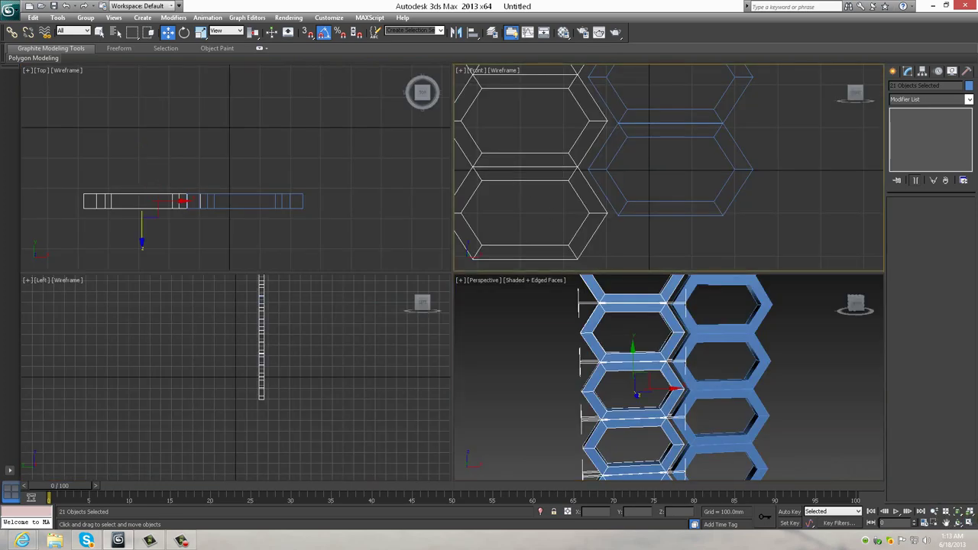
pyautogui.middleClick(584, 269)
pyautogui.hotkey('alt', 'w')
pyautogui.scroll(-5, 433, 190)
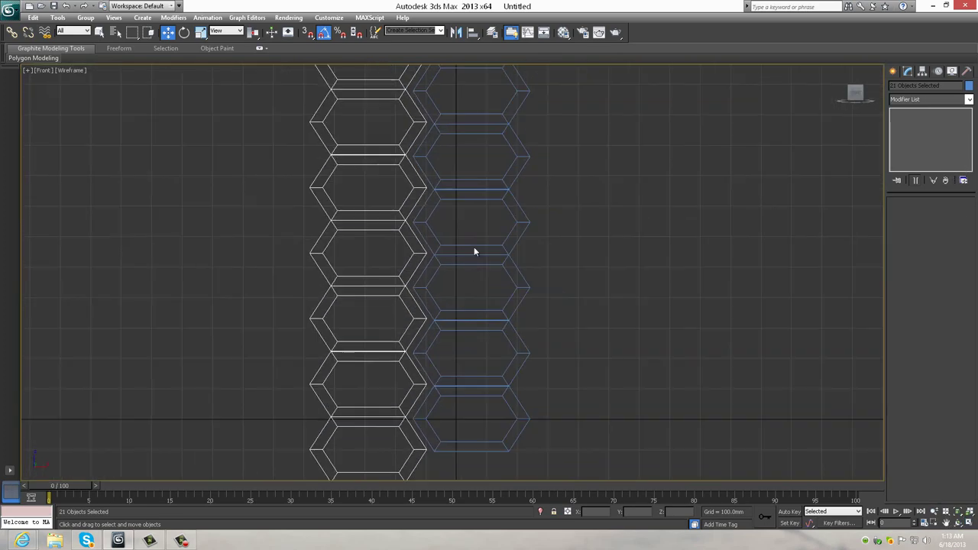
pyautogui.scroll(-3, 467, 243)
pyautogui.scroll(1, 469, 136)
pyautogui.moveTo(470, 136); pyautogui.dragTo(471, 279, button='middle')
pyautogui.scroll(4, 472, 280)
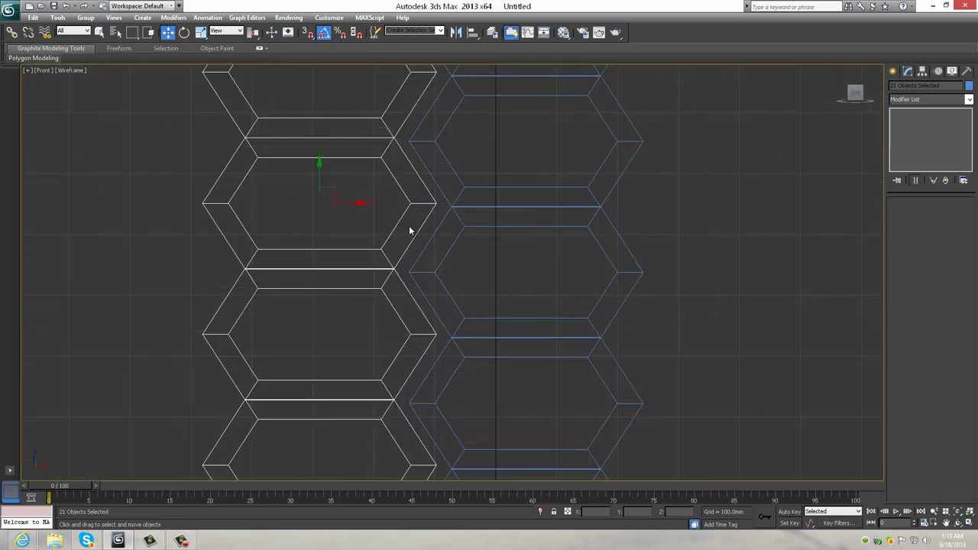
pyautogui.moveTo(354, 205)
pyautogui.mouseDown()
pyautogui.moveTo(367, 203)
pyautogui.moveTo(352, 191)
pyautogui.mouseUp()
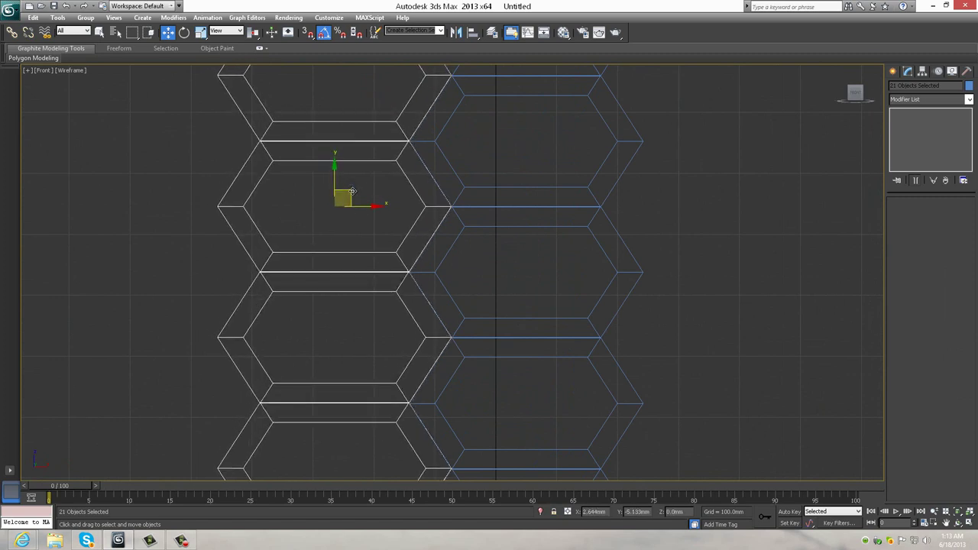
pyautogui.moveTo(367, 205); pyautogui.dragTo(368, 206)
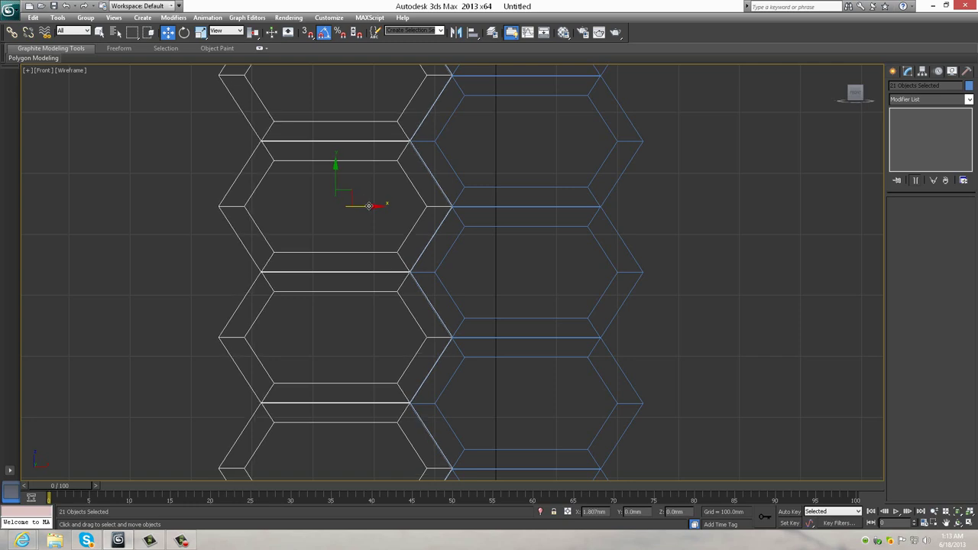
pyautogui.click(969, 523)
pyautogui.click(969, 524)
pyautogui.scroll(-5, 657, 355)
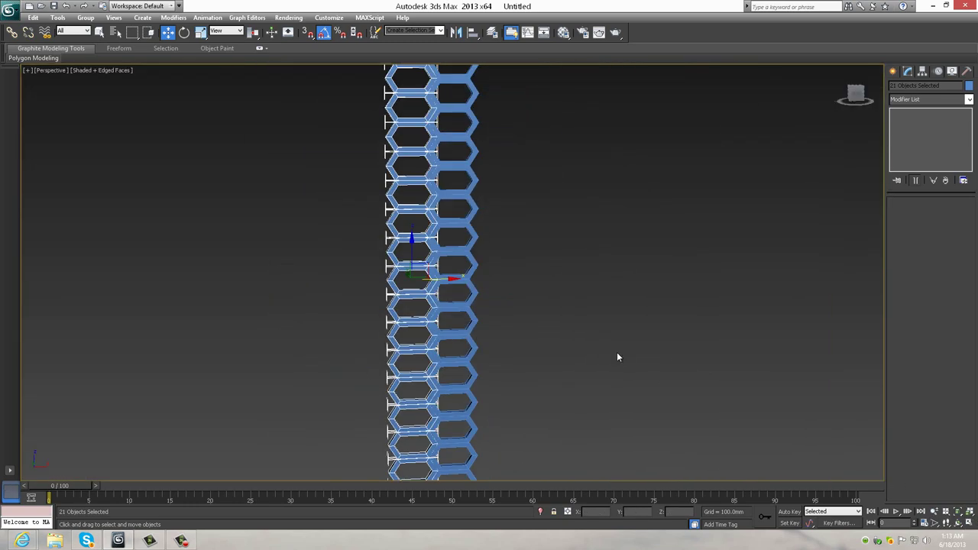
pyautogui.scroll(3, 588, 367)
pyautogui.scroll(-5, 584, 374)
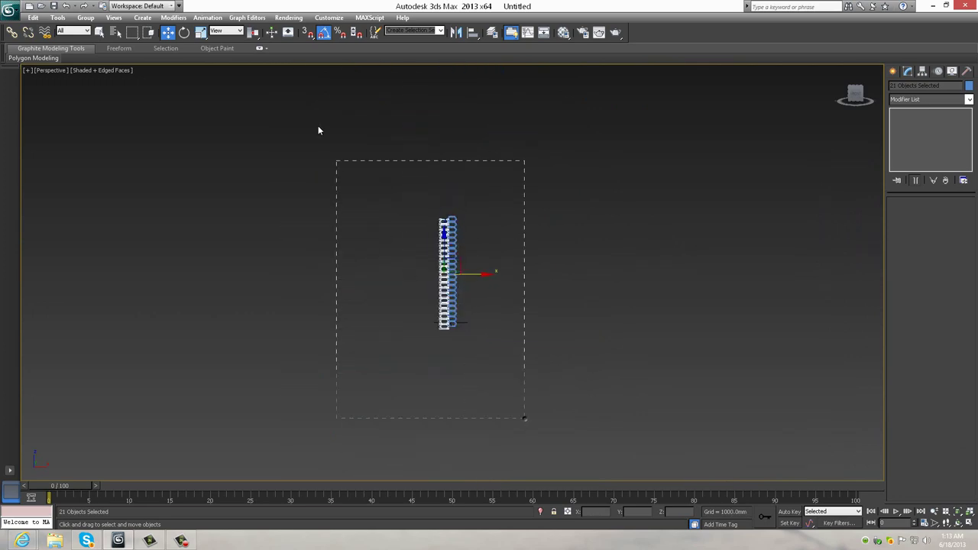
# Select both interlocked columns and Shift-drag them along X to clone them.
pyautogui.moveTo(336, 160); pyautogui.dragTo(525, 418)
pyautogui.scroll(4, 489, 321)
pyautogui.scroll(2, 482, 305)
pyautogui.scroll(2, 474, 290)
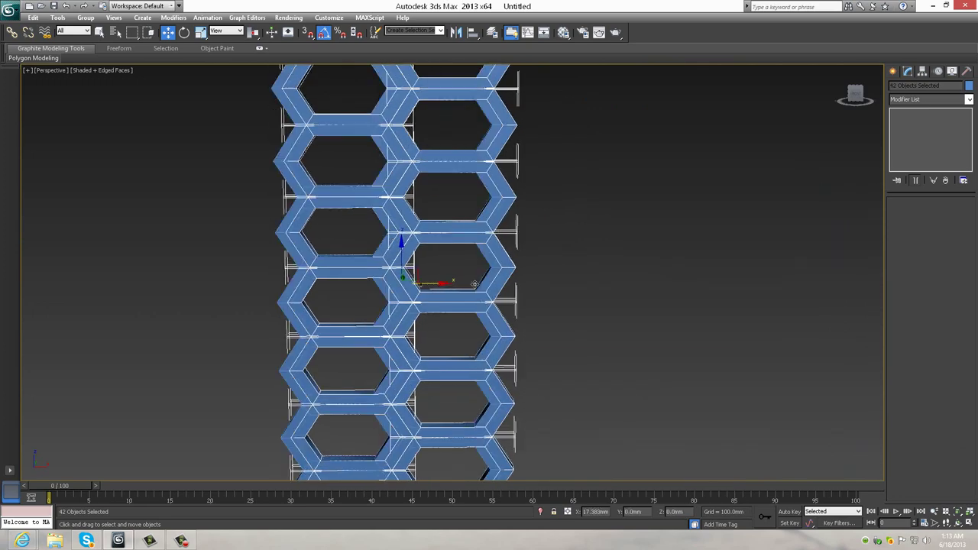
pyautogui.keyDown('shift'); pyautogui.moveTo(474, 284); pyautogui.dragTo(624, 293); pyautogui.keyUp('shift')
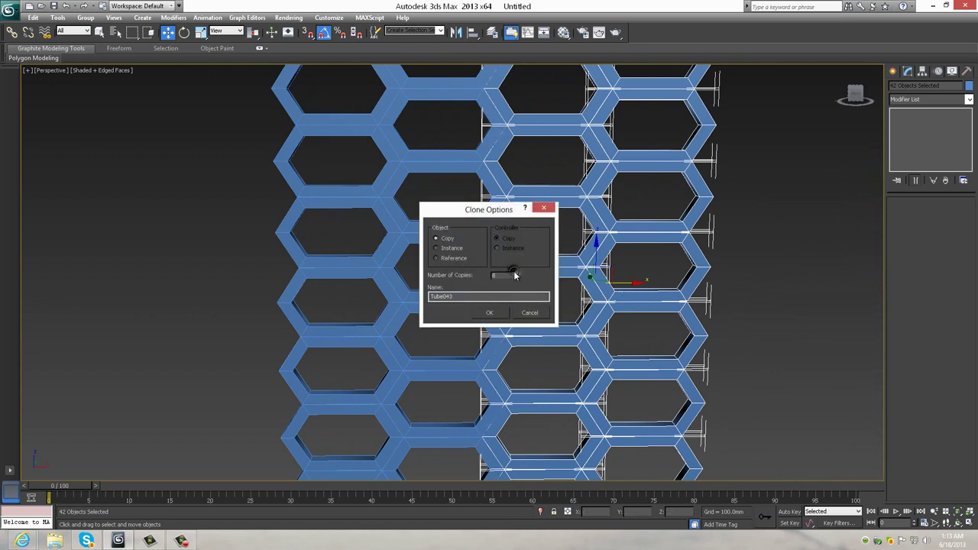
pyautogui.click(491, 313)
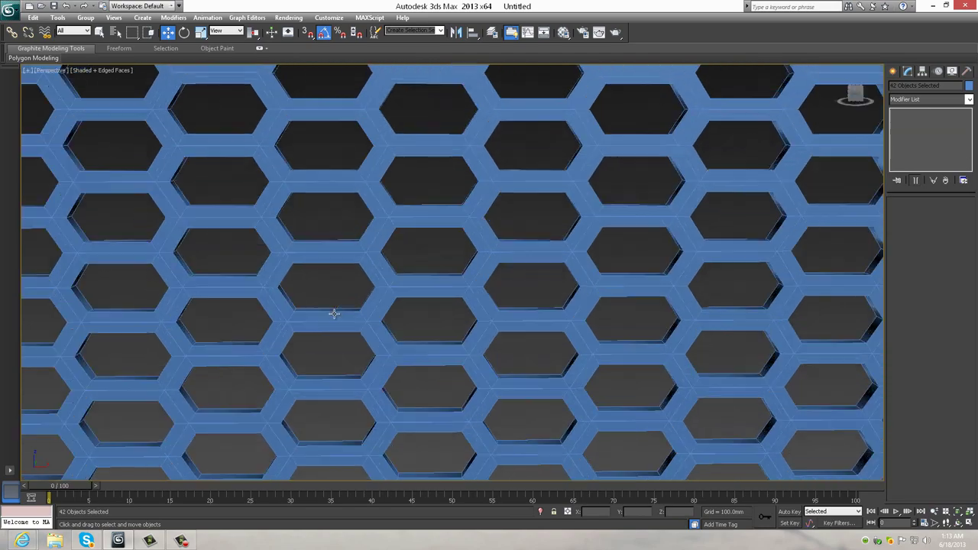
# Inspect the cloned panel with edge lines hidden, then undo the copies.
pyautogui.scroll(-5, 480, 328)
pyautogui.moveTo(479, 328)
pyautogui.mouseDown(button='middle')
pyautogui.moveTo(438, 324)
pyautogui.moveTo(444, 345)
pyautogui.mouseUp(button='middle')
pyautogui.scroll(3, 441, 326)
pyautogui.press('F4')
pyautogui.scroll(5, 438, 322)
pyautogui.scroll(3, 445, 345)
pyautogui.moveTo(465, 378); pyautogui.dragTo(463, 338, button='middle')
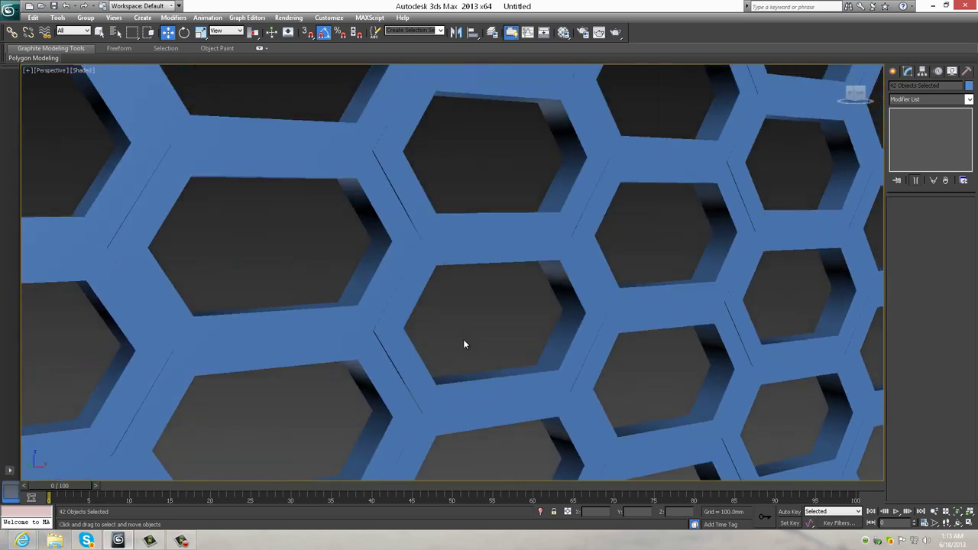
pyautogui.scroll(-10, 465, 343)
pyautogui.keyDown('alt'); pyautogui.moveTo(531, 294); pyautogui.dragTo(497, 308, button='middle'); pyautogui.keyUp('alt')
pyautogui.scroll(5, 489, 306)
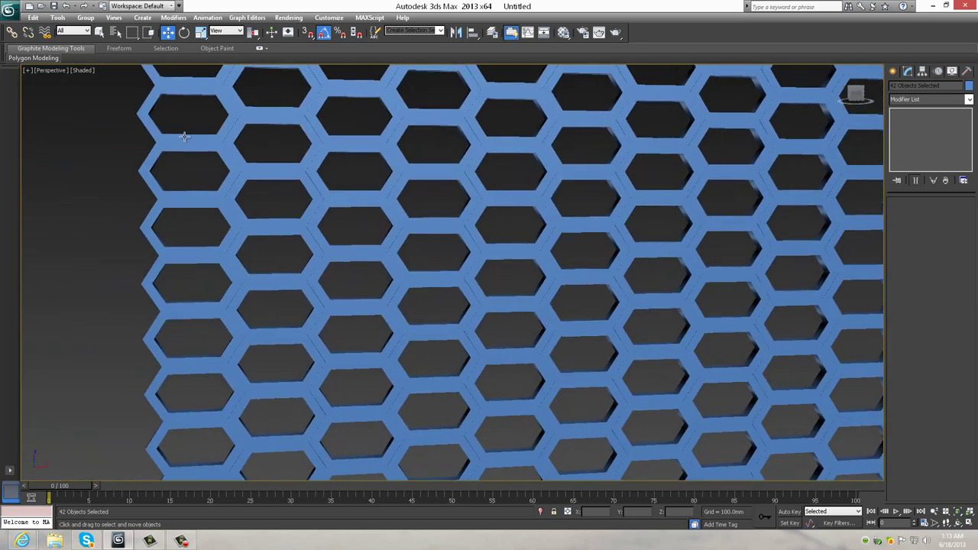
pyautogui.click(67, 6)
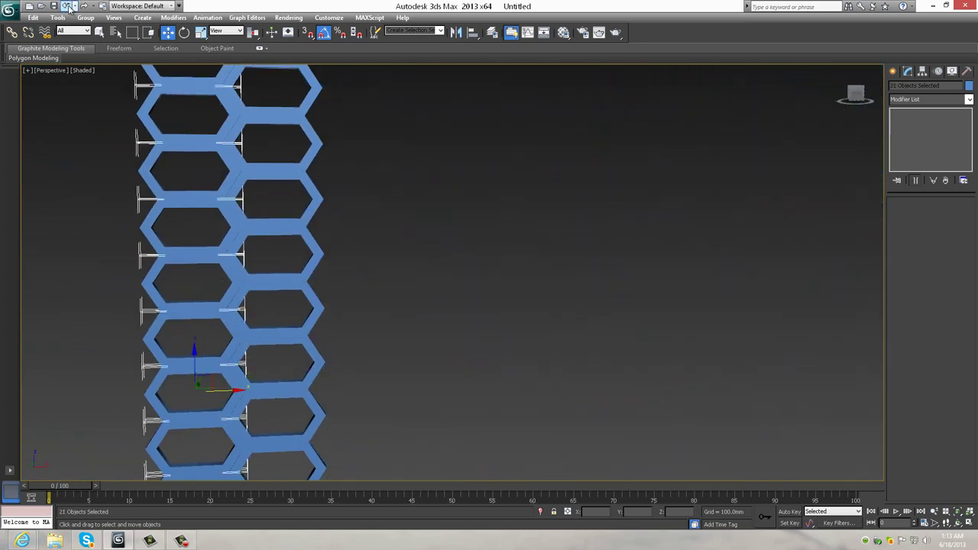
# Nudge the columns vertically along Z to close the seams.
pyautogui.moveTo(229, 230); pyautogui.dragTo(402, 222, button='middle')
pyautogui.scroll(5, 402, 97)
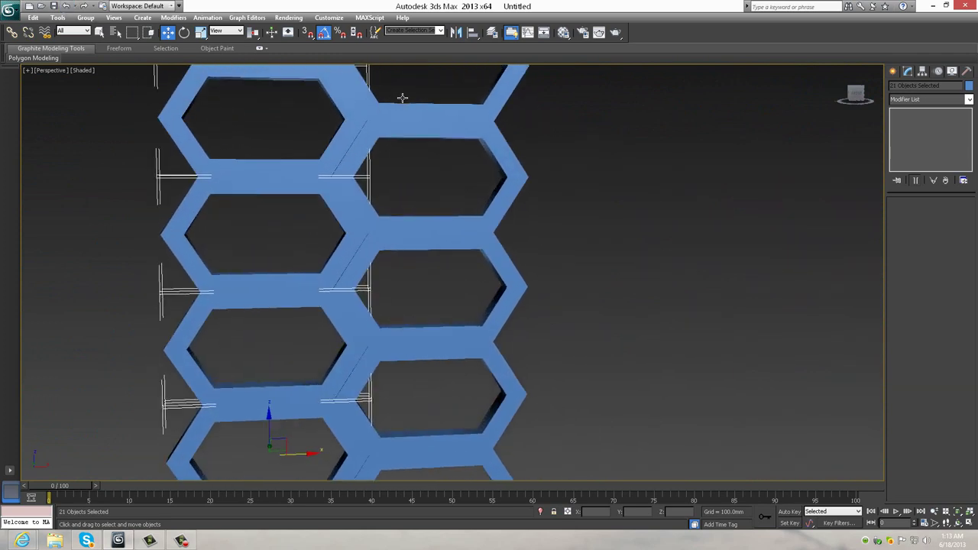
pyautogui.moveTo(267, 415); pyautogui.dragTo(258, 418)
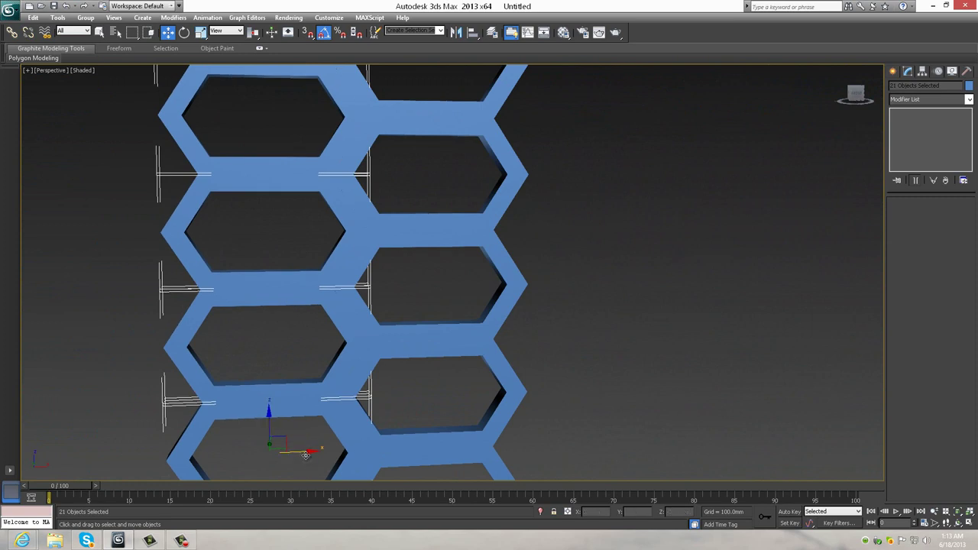
pyautogui.keyDown('alt'); pyautogui.moveTo(305, 455); pyautogui.dragTo(378, 452, button='middle'); pyautogui.keyUp('alt')
pyautogui.scroll(-10, 425, 451)
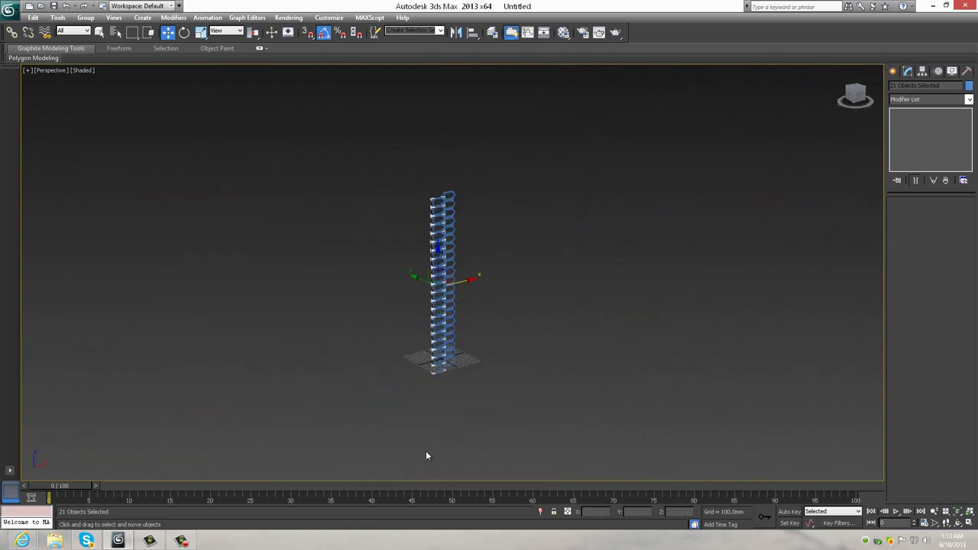
pyautogui.scroll(5, 482, 290)
pyautogui.scroll(3, 493, 319)
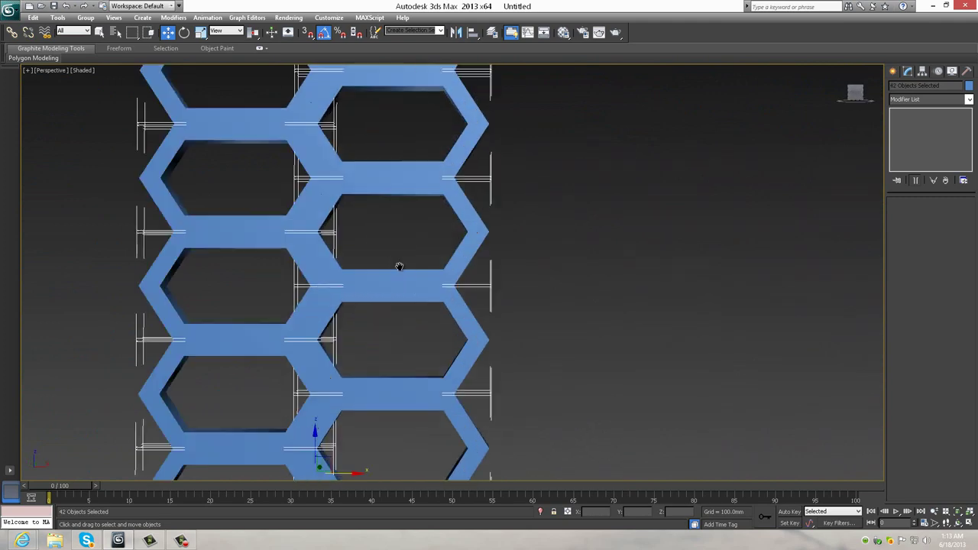
pyautogui.scroll(2, 400, 266)
# Clone the column pair sideways 10 more times into a wide honeycomb wall.
pyautogui.keyDown('shift'); pyautogui.moveTo(307, 424); pyautogui.dragTo(620, 426); pyautogui.keyUp('shift')
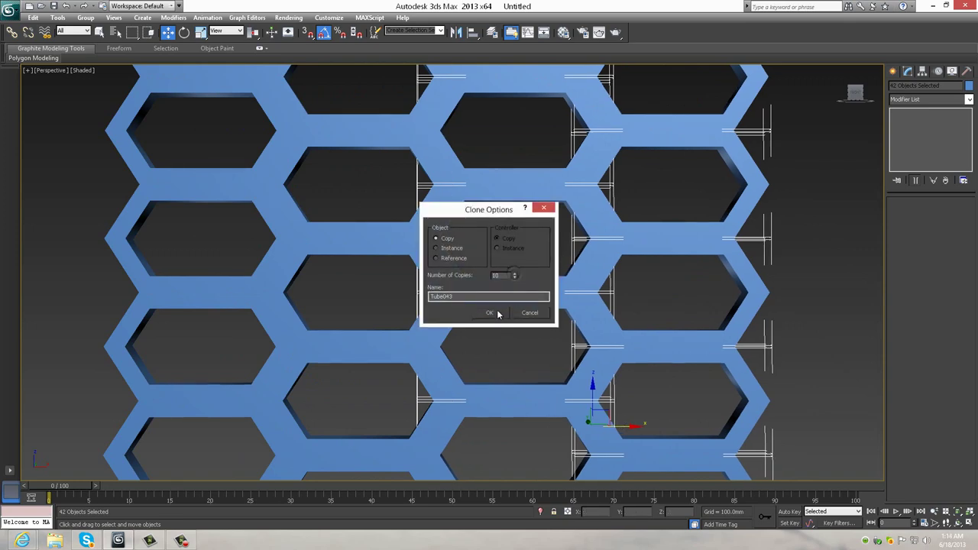
pyautogui.click(498, 314)
pyautogui.scroll(-5, 431, 290)
pyautogui.scroll(-5, 450, 297)
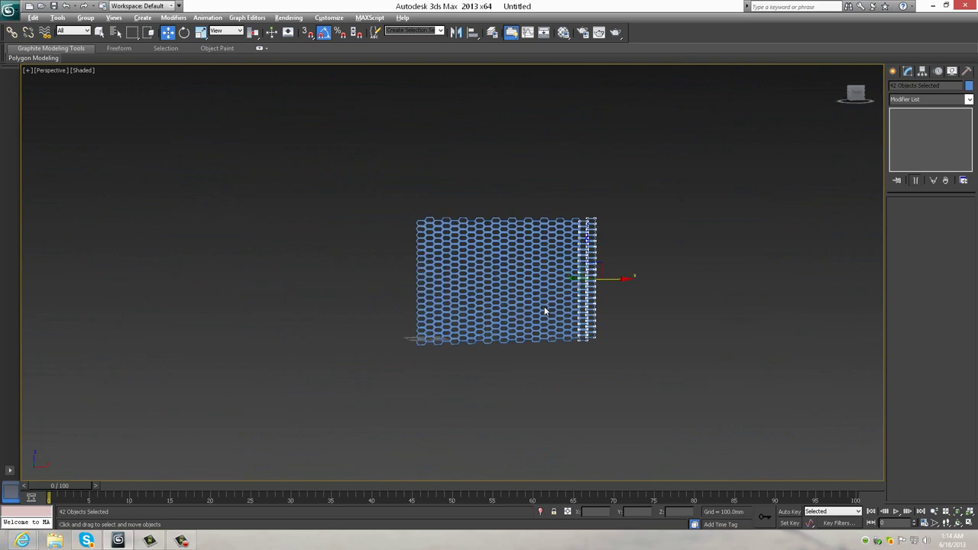
pyautogui.scroll(4, 545, 311)
pyautogui.keyDown('alt'); pyautogui.moveTo(545, 311); pyautogui.dragTo(532, 310, button='middle'); pyautogui.keyUp('alt')
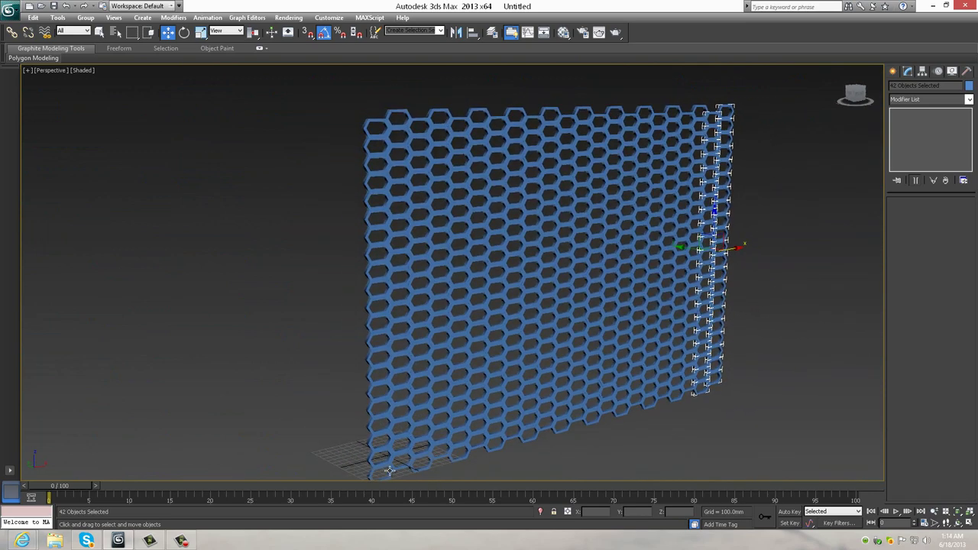
# Select one tube and attach every tube from the Attach List into Editable Poly Tube022.
pyautogui.click(389, 475)
pyautogui.moveTo(388, 476)
pyautogui.keyDown('alt'); pyautogui.mouseDown(button='middle')
pyautogui.moveTo(470, 427)
pyautogui.moveTo(886, 407)
pyautogui.mouseUp(button='middle'); pyautogui.keyUp('alt')
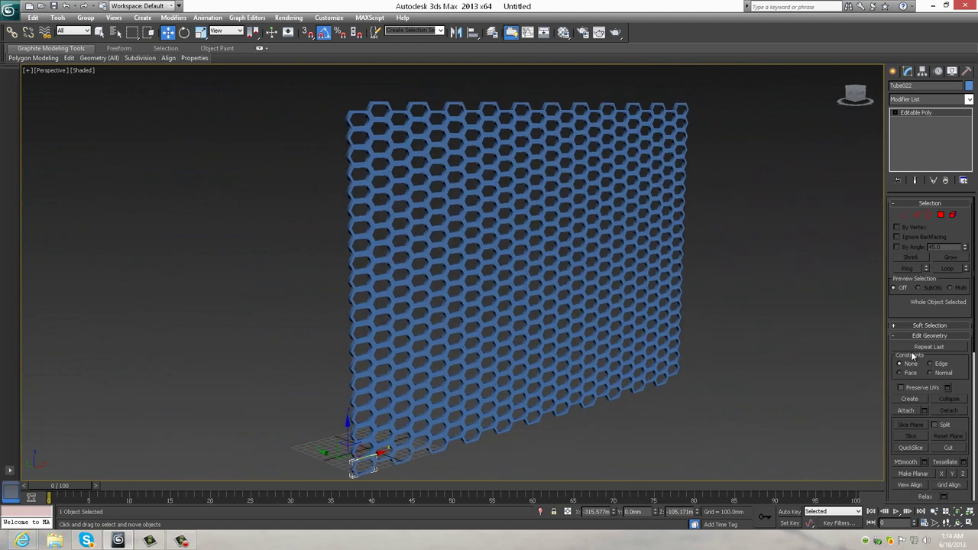
pyautogui.click(924, 412)
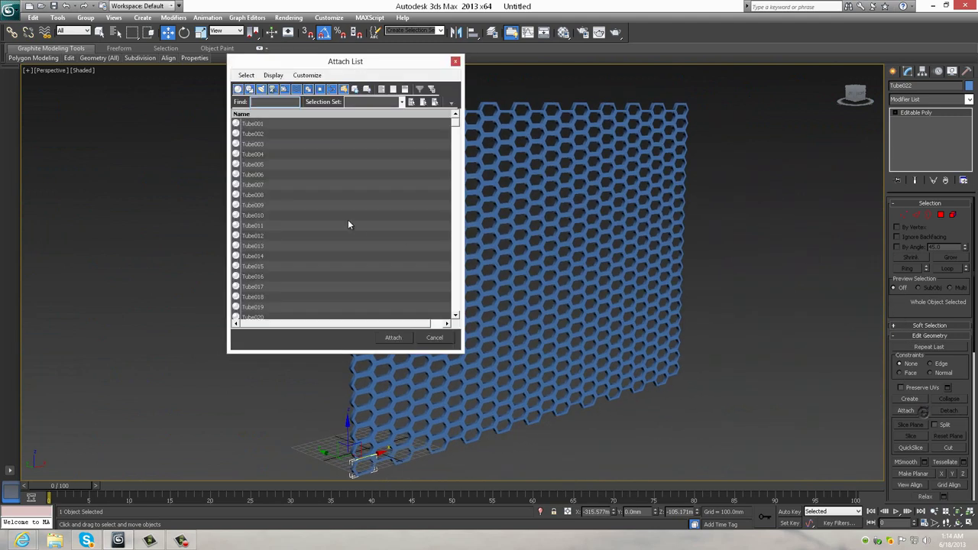
pyautogui.moveTo(454, 129); pyautogui.dragTo(459, 310)
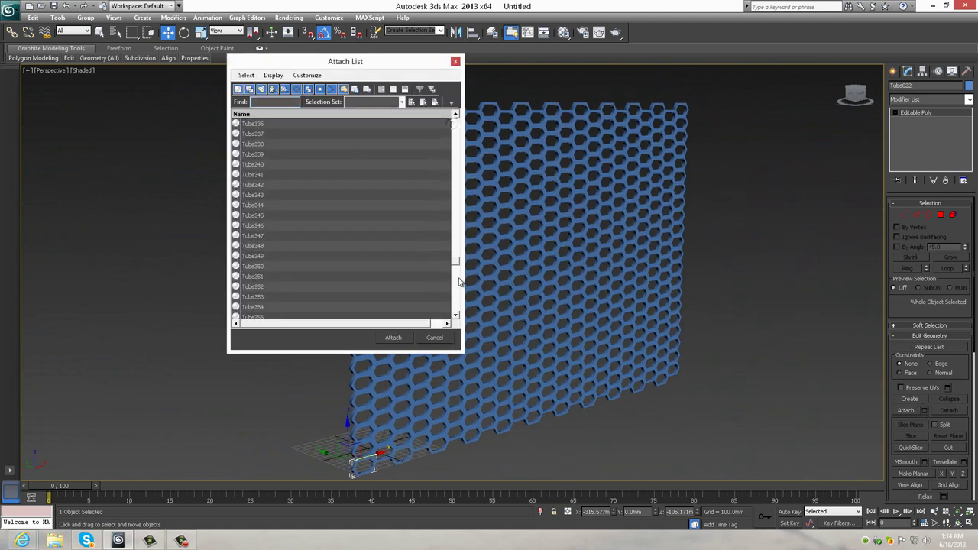
pyautogui.keyDown('shift'); pyautogui.click(250, 307); pyautogui.keyUp('shift')
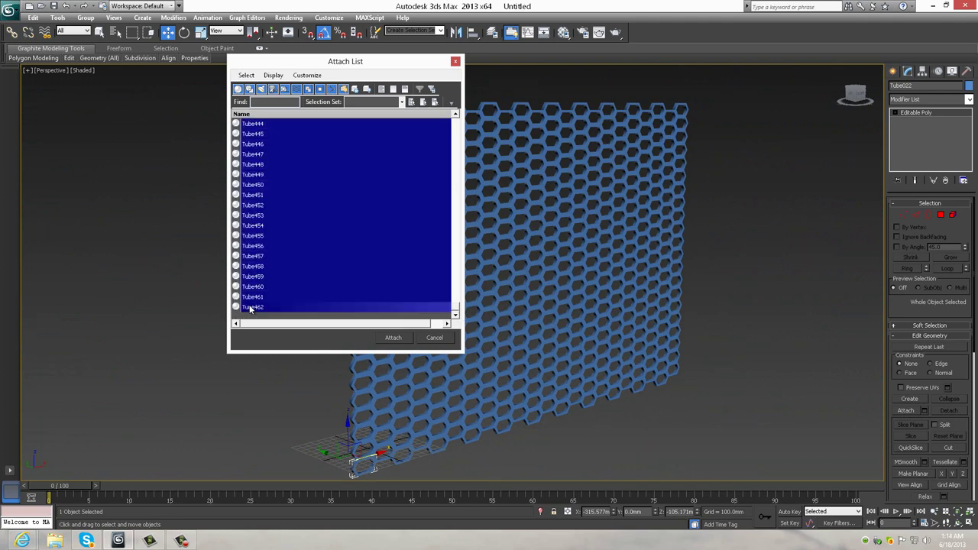
pyautogui.click(392, 338)
pyautogui.moveTo(605, 340)
pyautogui.keyDown('alt'); pyautogui.mouseDown(button='middle')
pyautogui.moveTo(550, 333)
pyautogui.moveTo(609, 348)
pyautogui.mouseUp(button='middle'); pyautogui.keyUp('alt')
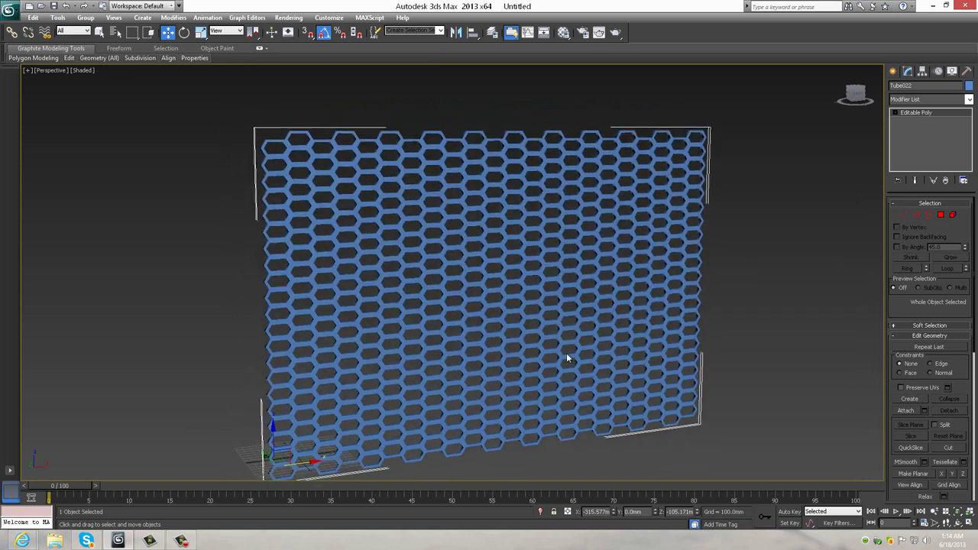
# Try a Bend of about 10.5 degrees on the panel along the X axis.
pyautogui.keyDown('alt'); pyautogui.moveTo(610, 348); pyautogui.dragTo(632, 311, button='middle'); pyautogui.keyUp('alt')
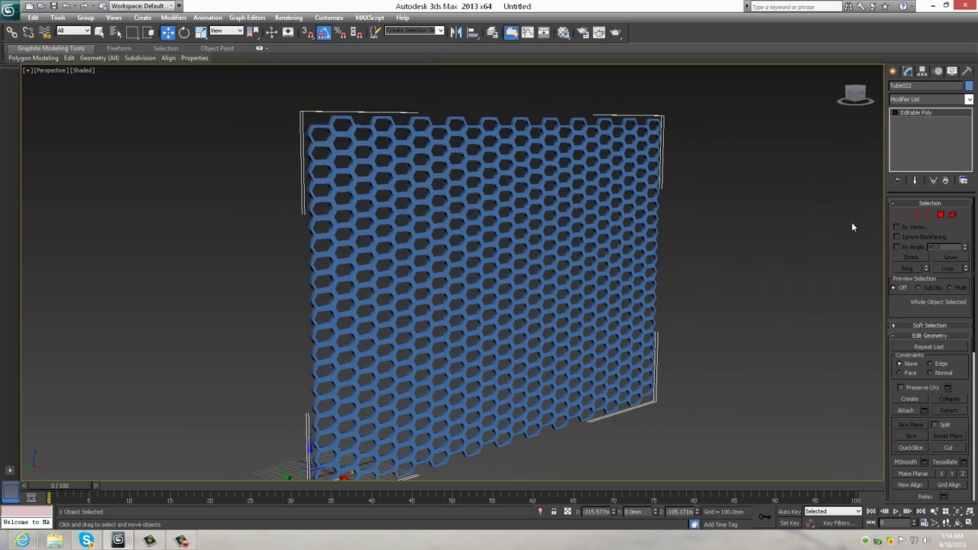
pyautogui.click(969, 100)
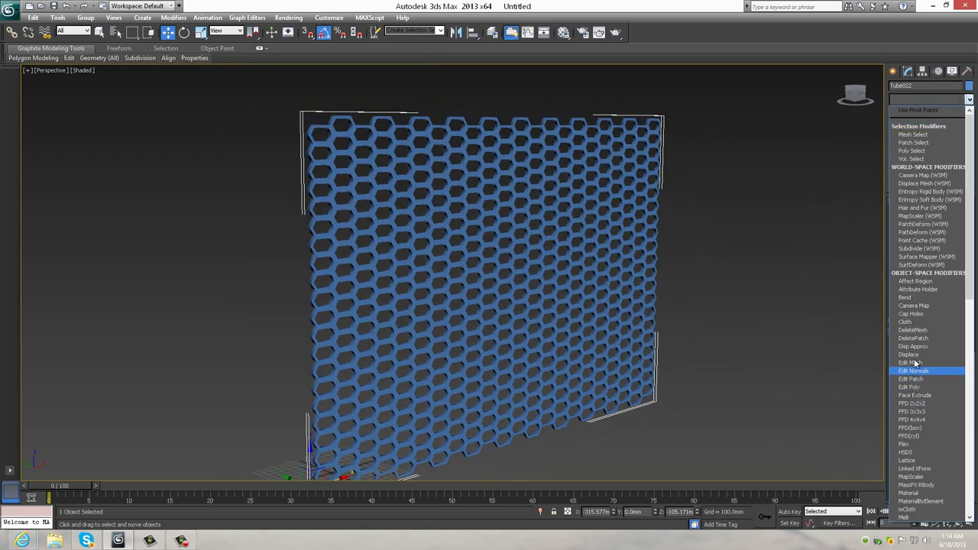
pyautogui.click(920, 298)
pyautogui.moveTo(956, 222); pyautogui.dragTo(961, 213)
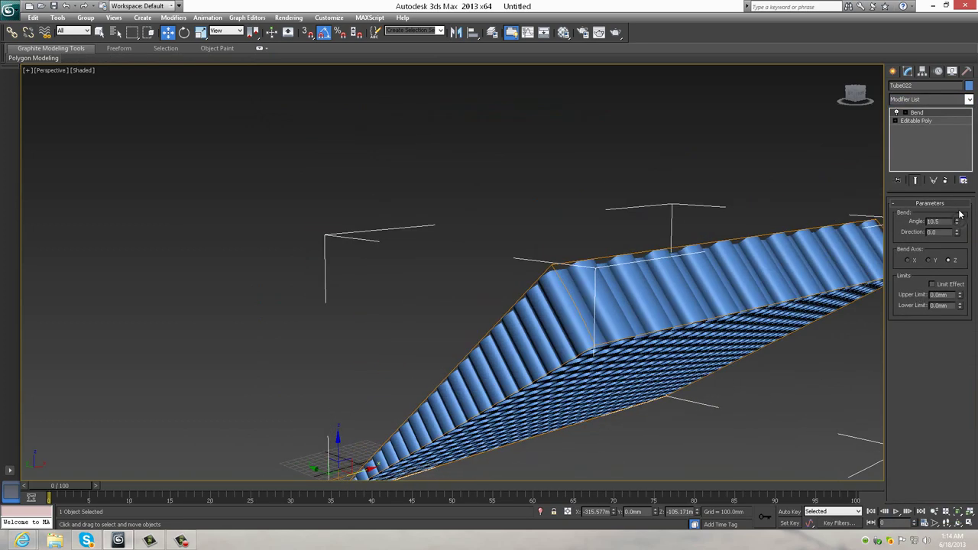
pyautogui.click(929, 261)
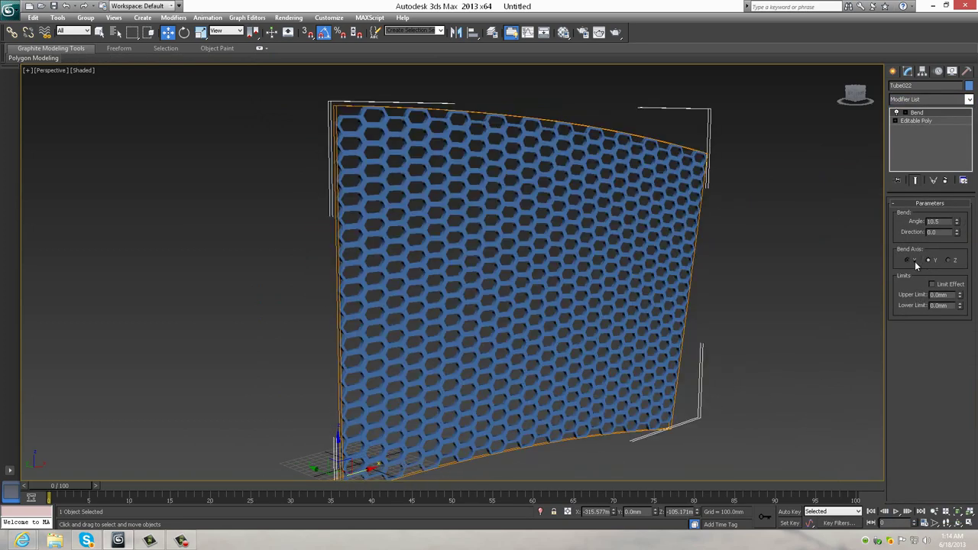
pyautogui.click(909, 260)
pyautogui.moveTo(641, 295)
pyautogui.keyDown('alt'); pyautogui.mouseDown(button='middle')
pyautogui.moveTo(681, 290)
pyautogui.moveTo(663, 283)
pyautogui.mouseUp(button='middle'); pyautogui.keyUp('alt')
# Center Tube022's pivot on the object and delete the old Bend modifier.
pyautogui.click(915, 120)
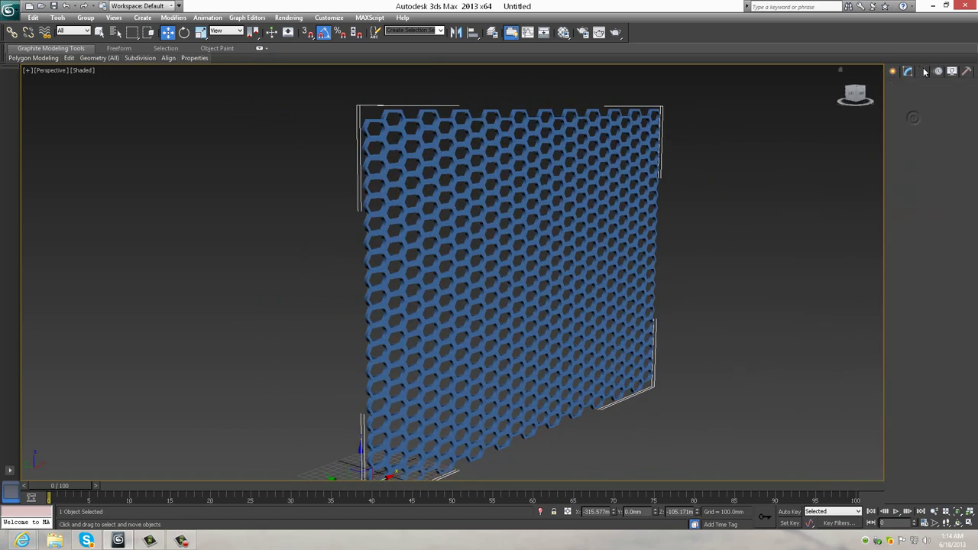
pyautogui.click(922, 70)
pyautogui.click(930, 188)
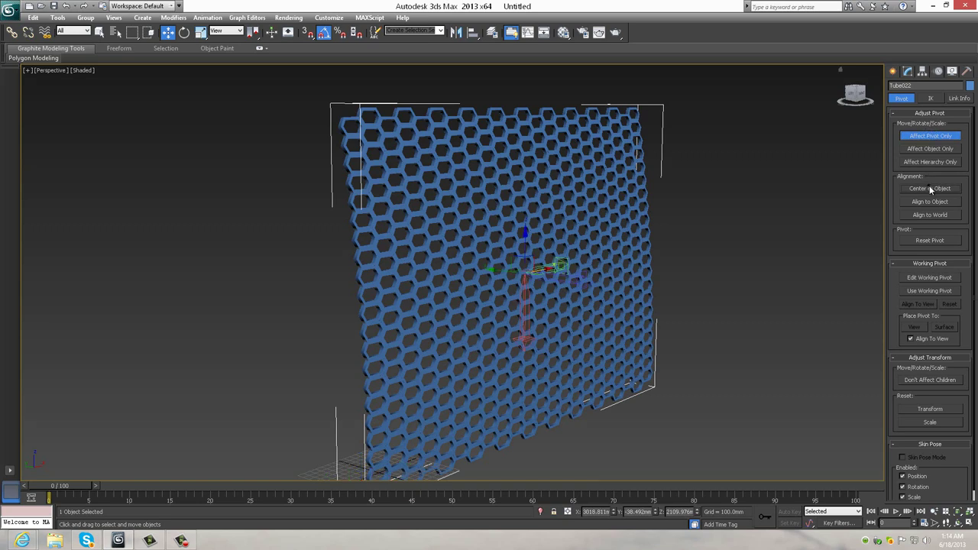
pyautogui.click(893, 71)
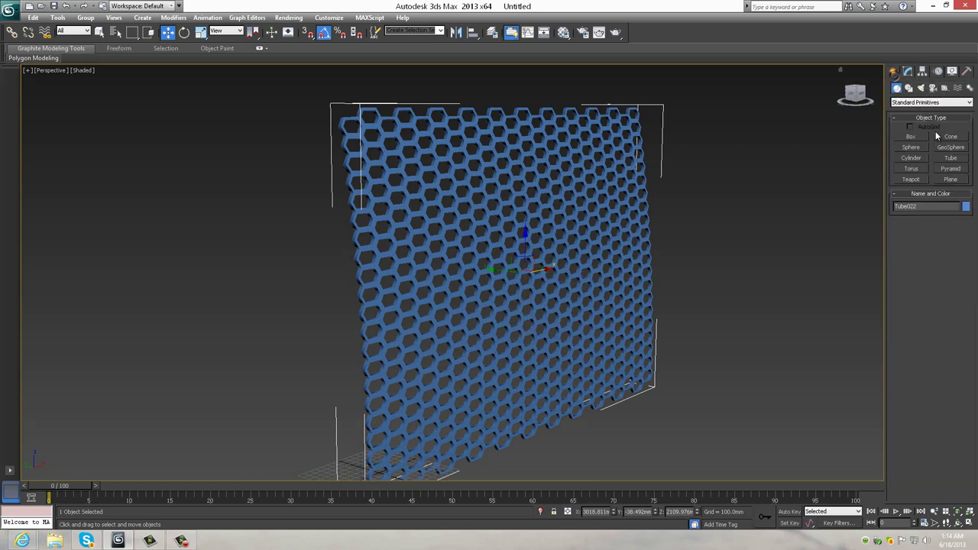
pyautogui.click(913, 72)
pyautogui.click(947, 178)
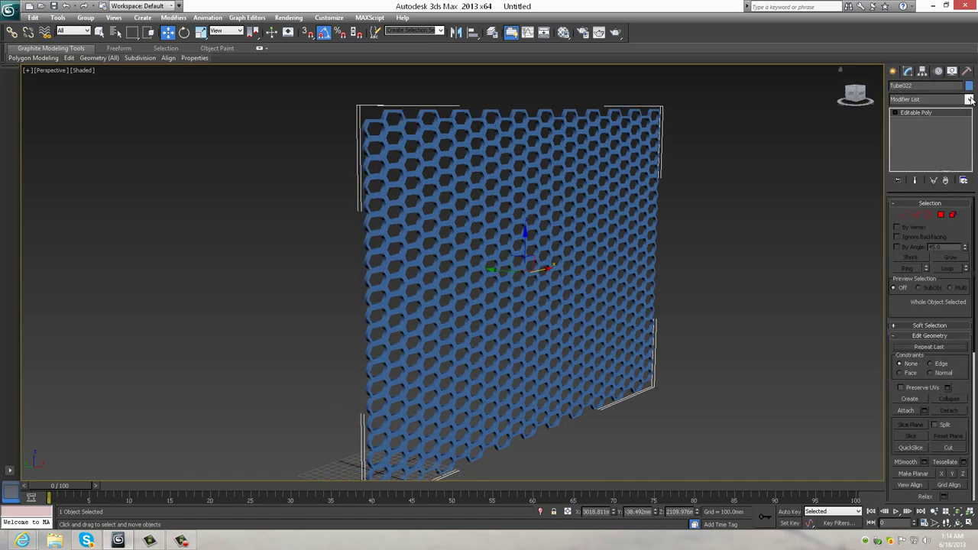
# Add a fresh Bend to Tube022 with angle 42.5 around the Y axis.
pyautogui.click(969, 99)
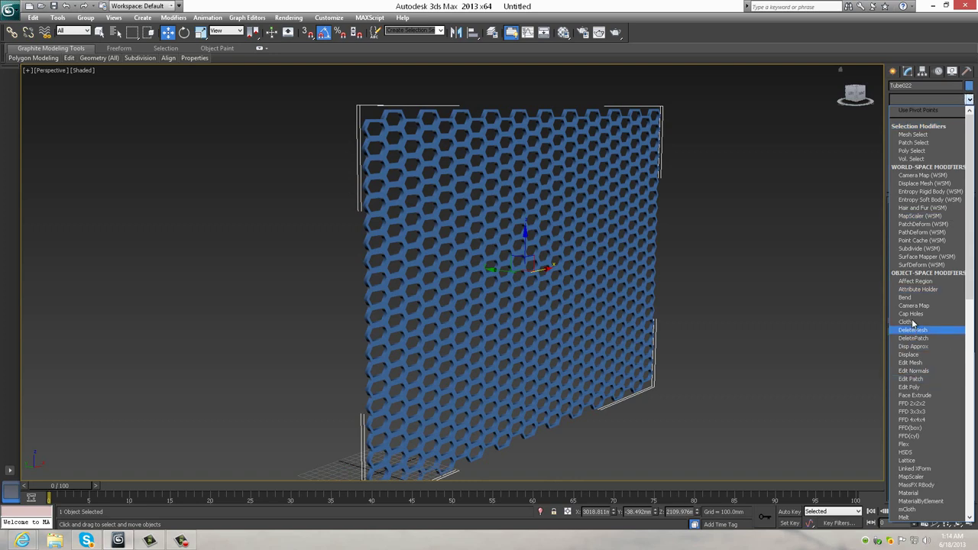
pyautogui.click(905, 298)
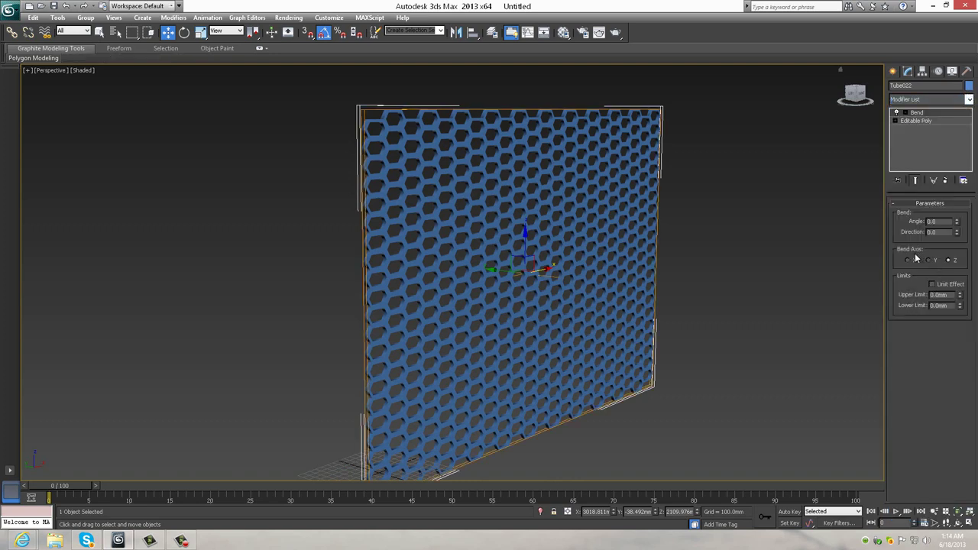
pyautogui.moveTo(957, 222); pyautogui.dragTo(710, 255)
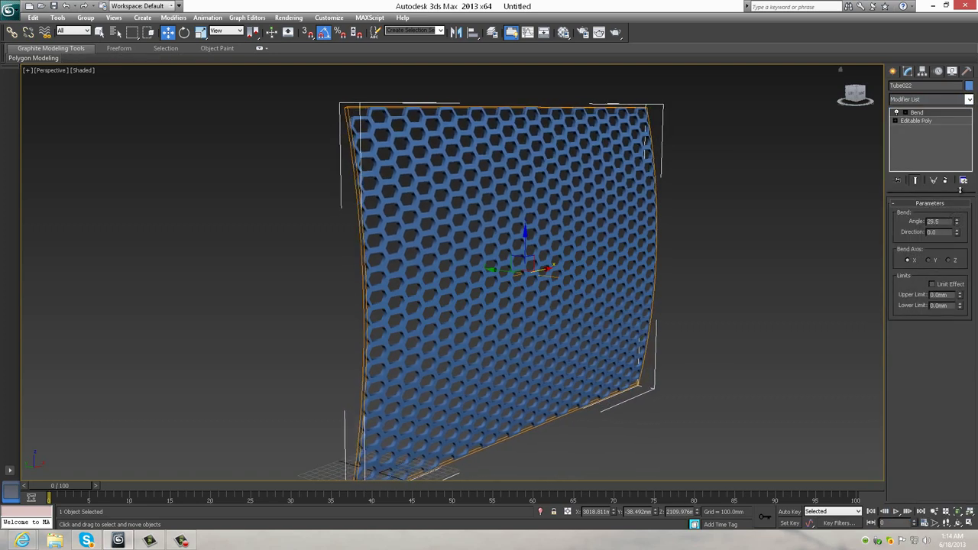
pyautogui.moveTo(710, 255)
pyautogui.keyDown('alt'); pyautogui.mouseDown(button='middle')
pyautogui.moveTo(741, 249)
pyautogui.moveTo(720, 249)
pyautogui.mouseUp(button='middle'); pyautogui.keyUp('alt')
pyautogui.moveTo(957, 232)
pyautogui.mouseDown()
pyautogui.moveTo(963, 259)
pyautogui.moveTo(961, 214)
pyautogui.moveTo(958, 226)
pyautogui.moveTo(939, 165)
pyautogui.mouseUp()
pyautogui.click(929, 260)
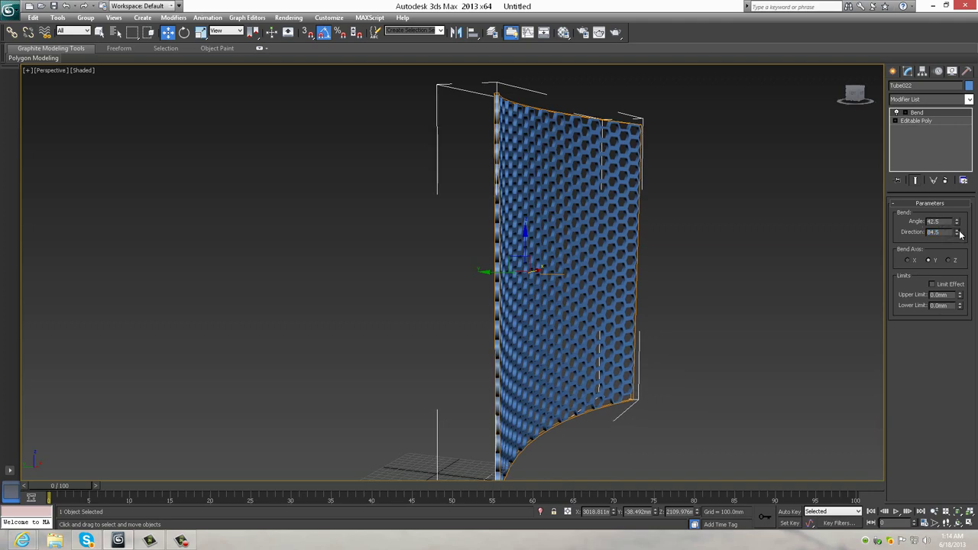
# Set the bend direction to -90 and view the curved panel from above.
pyautogui.moveTo(960, 235); pyautogui.dragTo(961, 233)
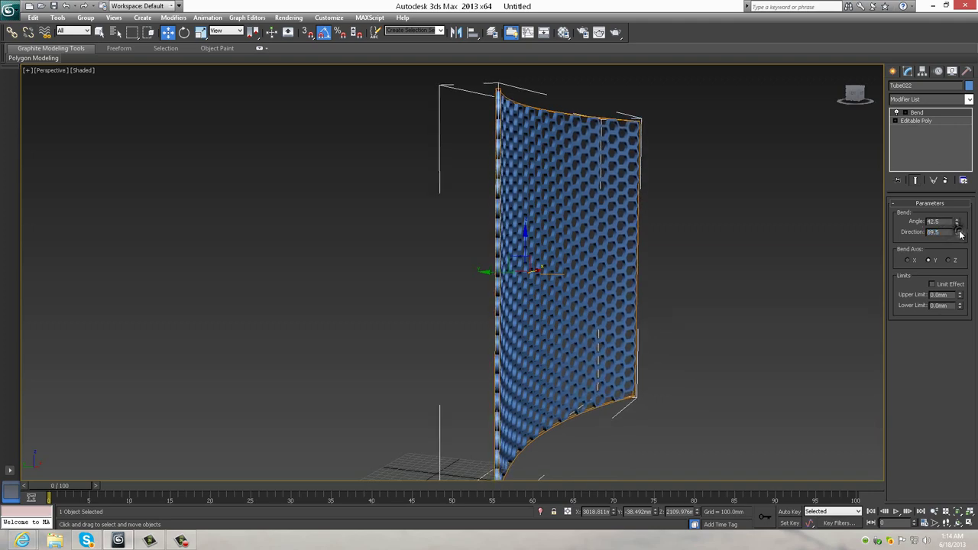
pyautogui.keyDown('alt'); pyautogui.moveTo(576, 277); pyautogui.dragTo(642, 274, button='middle'); pyautogui.keyUp('alt')
pyautogui.moveTo(718, 283)
pyautogui.keyDown('alt'); pyautogui.mouseDown(button='middle')
pyautogui.moveTo(594, 323)
pyautogui.moveTo(610, 282)
pyautogui.moveTo(584, 240)
pyautogui.moveTo(589, 279)
pyautogui.moveTo(617, 314)
pyautogui.moveTo(618, 347)
pyautogui.moveTo(473, 355)
pyautogui.moveTo(854, 303)
pyautogui.mouseUp(button='middle'); pyautogui.keyUp('alt')
pyautogui.moveTo(960, 234); pyautogui.dragTo(961, 412)
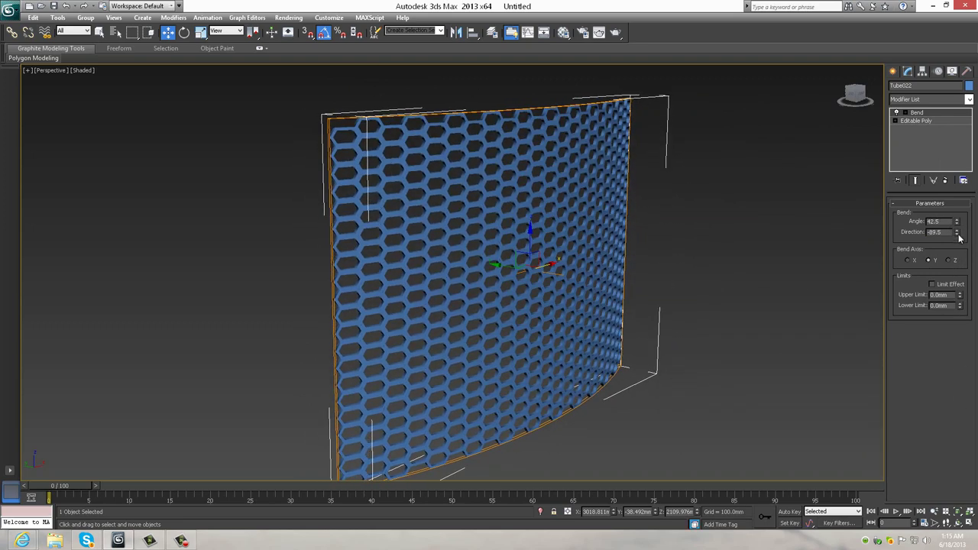
pyautogui.moveTo(960, 238); pyautogui.dragTo(960, 241)
pyautogui.moveTo(841, 282)
pyautogui.keyDown('alt'); pyautogui.mouseDown(button='middle')
pyautogui.moveTo(703, 300)
pyautogui.moveTo(682, 227)
pyautogui.moveTo(734, 301)
pyautogui.mouseUp(button='middle'); pyautogui.keyUp('alt')
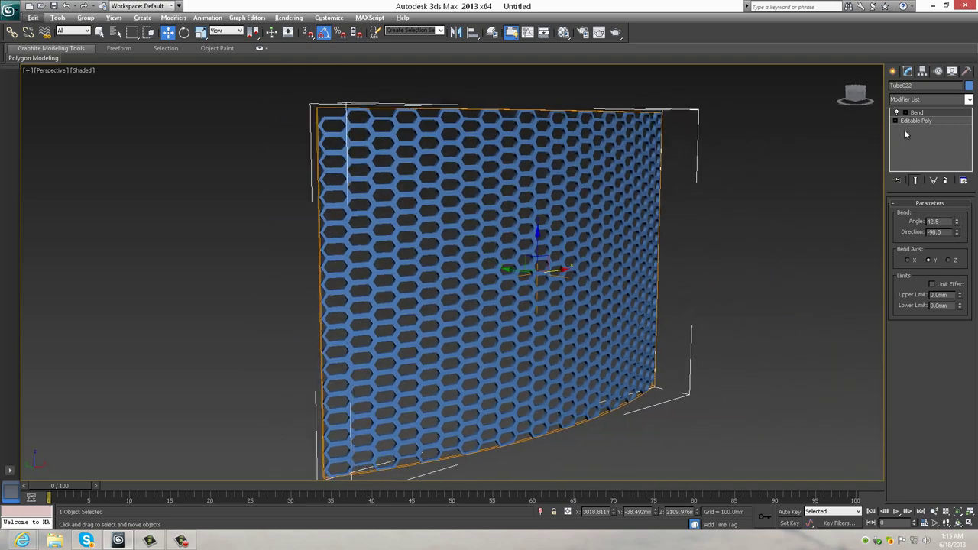
# Draw a cylinder in the Front viewport over the panel's centre.
pyautogui.click(891, 71)
pyautogui.click(865, 132)
pyautogui.click(911, 157)
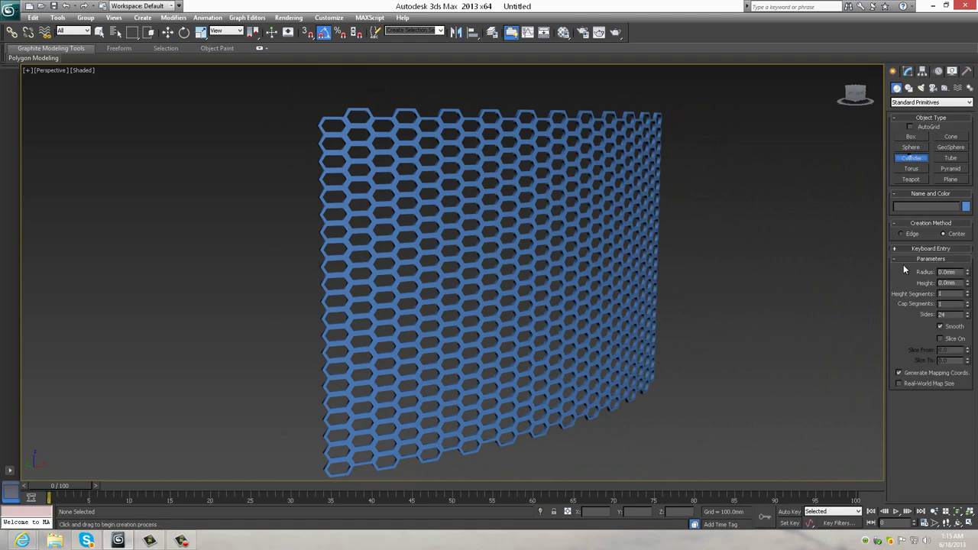
pyautogui.click(969, 523)
pyautogui.scroll(-2, 703, 168)
pyautogui.scroll(-2, 720, 218)
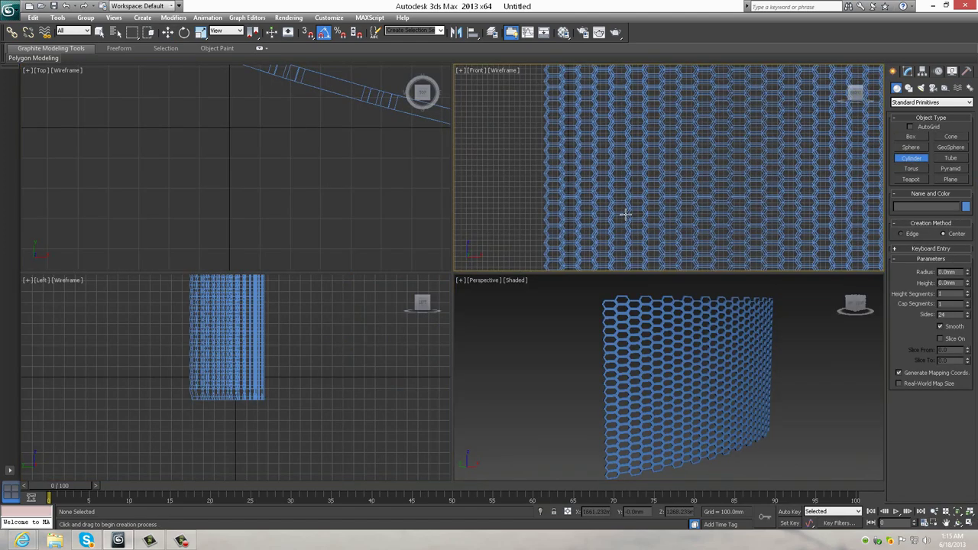
pyautogui.scroll(-2, 622, 214)
pyautogui.scroll(-2, 657, 211)
pyautogui.scroll(-2, 618, 203)
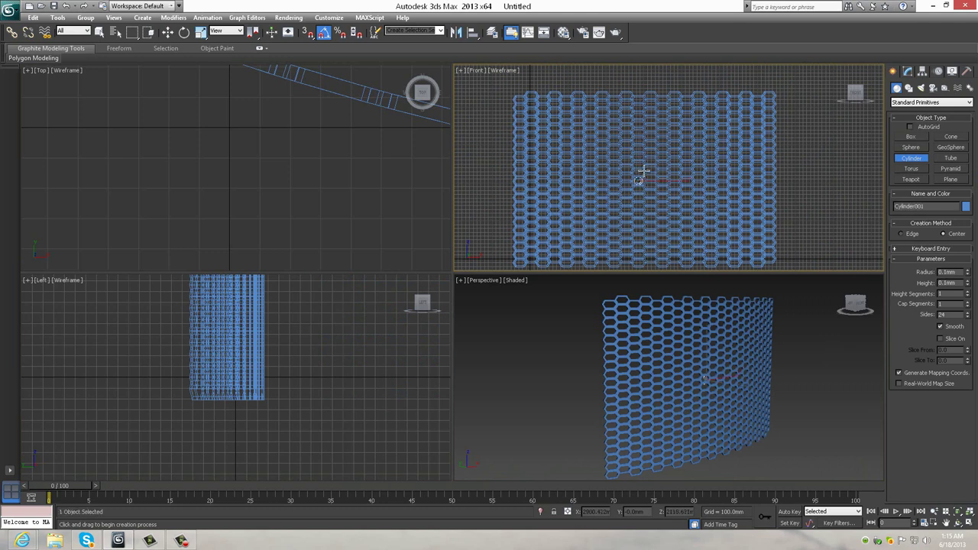
pyautogui.moveTo(642, 174); pyautogui.dragTo(657, 151)
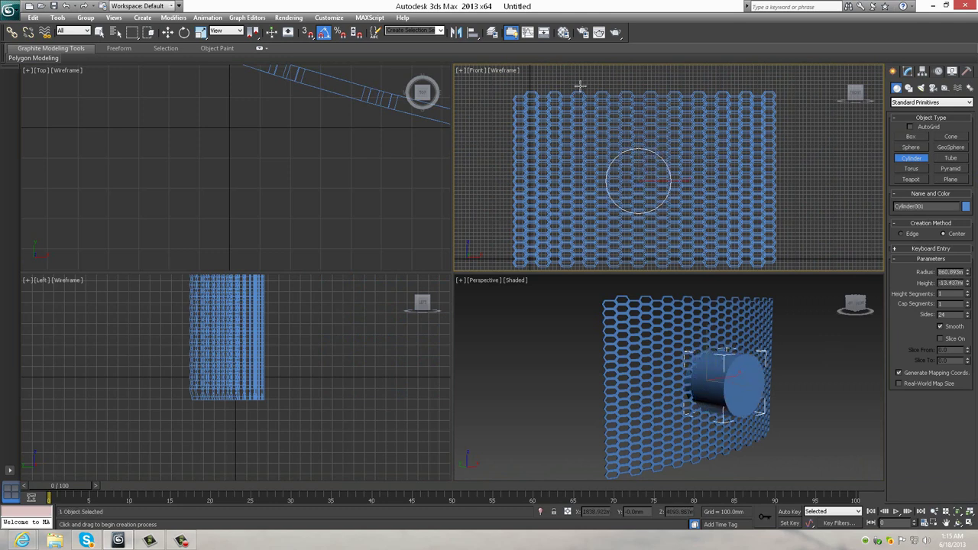
# Move the cylinder forward into the panel in Top view.
pyautogui.click(167, 33)
pyautogui.scroll(-3, 156, 166)
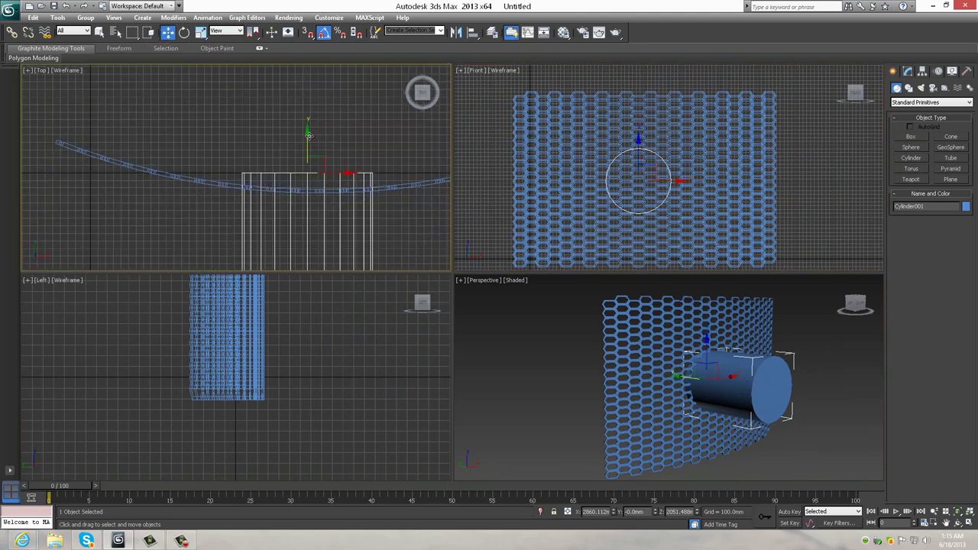
pyautogui.moveTo(308, 135); pyautogui.dragTo(309, 69)
pyautogui.hotkey('alt', 'w')
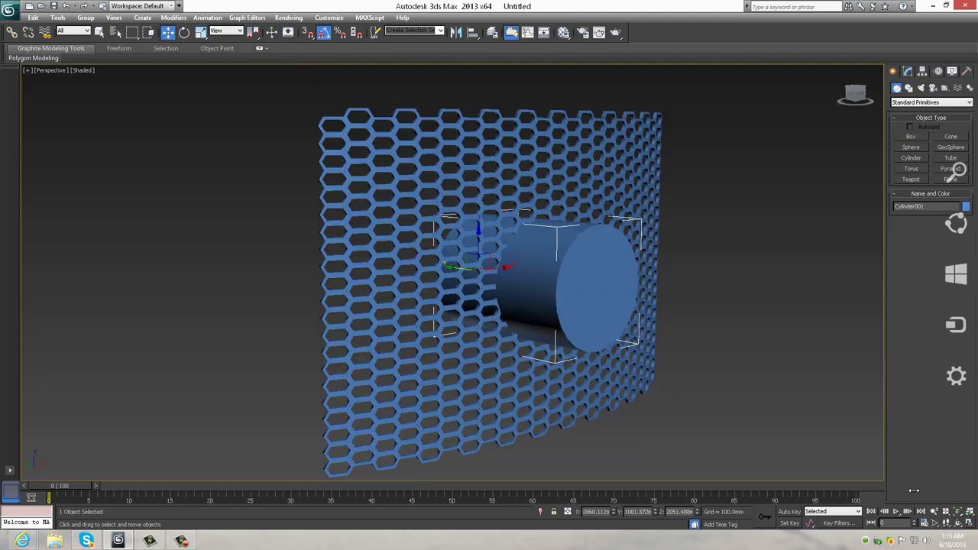
pyautogui.scroll(5, 779, 437)
# Set Cylinder001's Sides to 30, briefly showing edged faces to check.
pyautogui.click(908, 72)
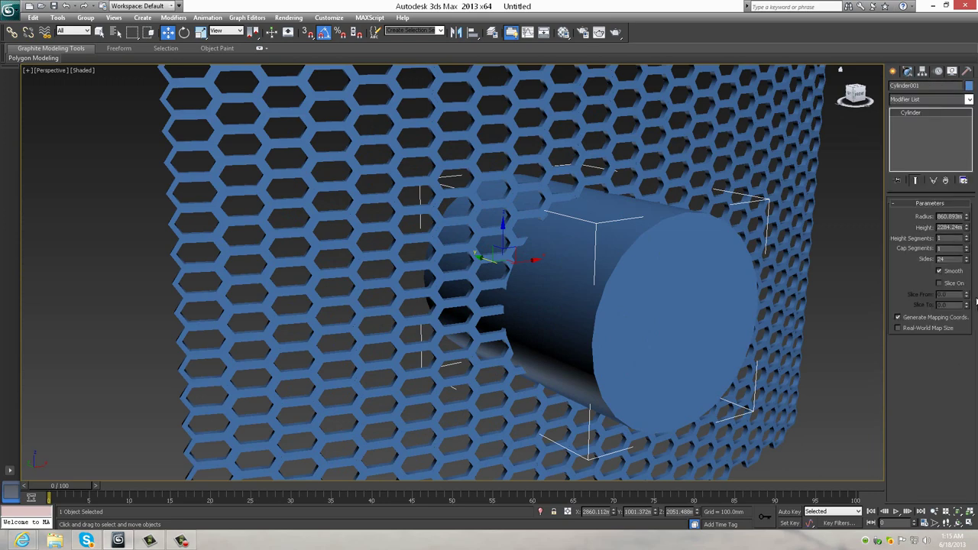
pyautogui.press('F4')
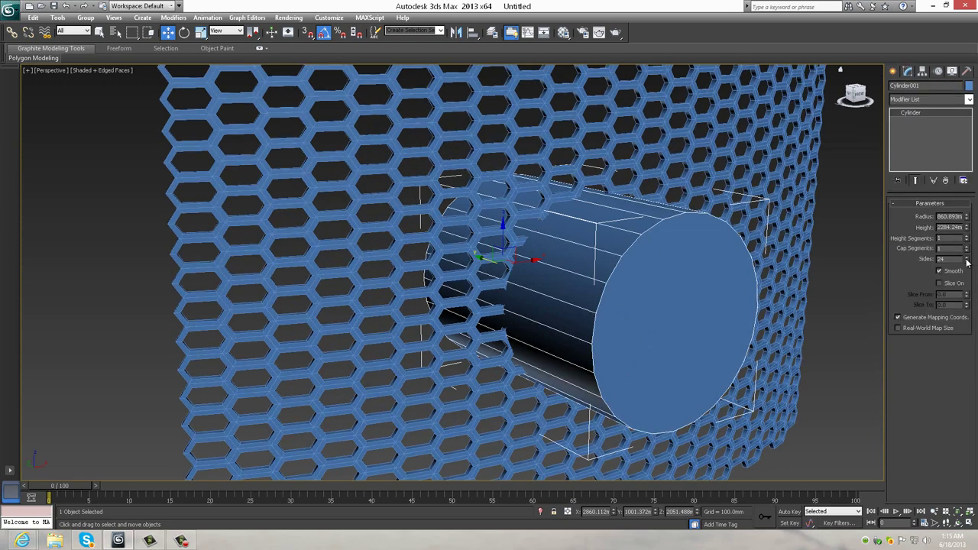
pyautogui.moveTo(968, 261); pyautogui.dragTo(967, 254)
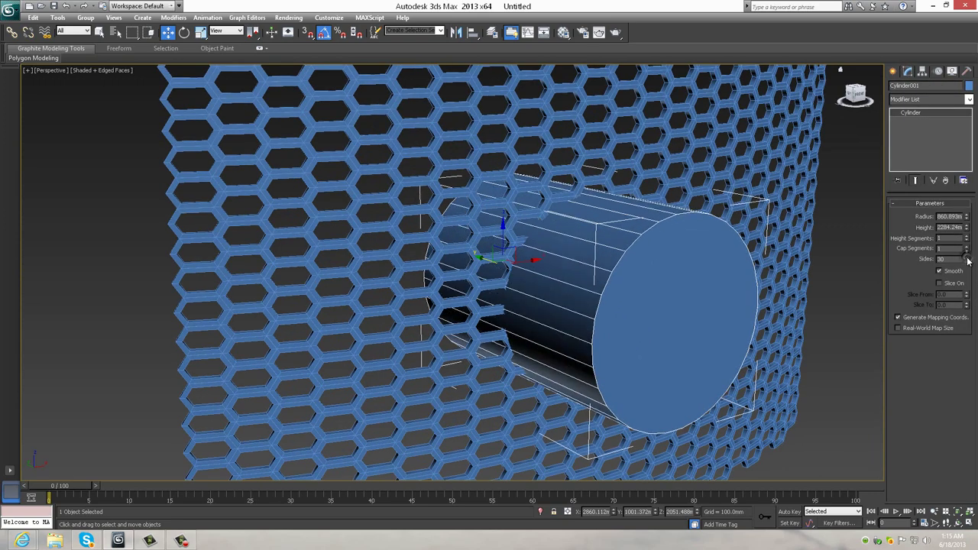
pyautogui.moveTo(798, 282); pyautogui.dragTo(712, 280, button='middle')
pyautogui.press('F4')
pyautogui.scroll(5, 713, 287)
pyautogui.scroll(-8, 714, 279)
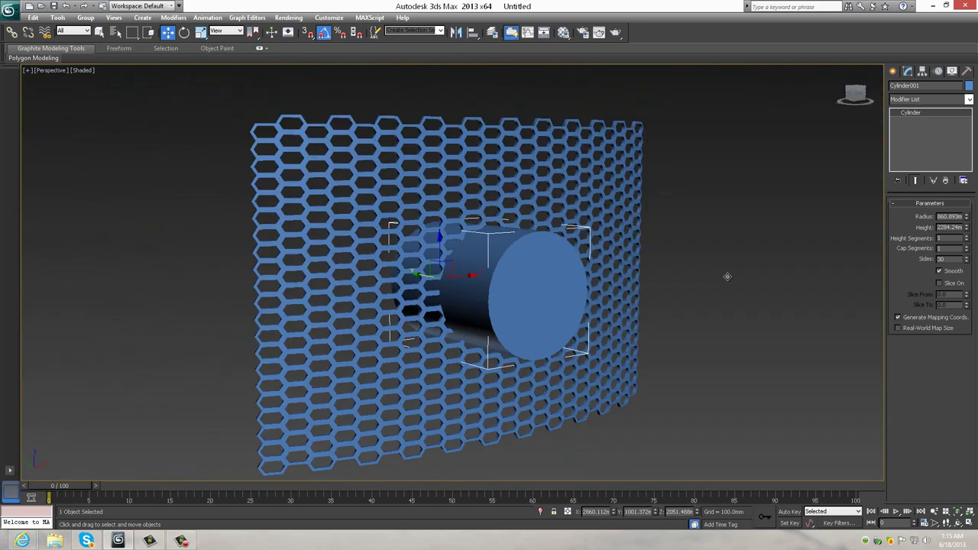
pyautogui.scroll(2, 718, 269)
# Cut a hole in Tube022 with a Boolean subtraction (A-B) of Cylinder001.
pyautogui.click(629, 220)
pyautogui.click(893, 72)
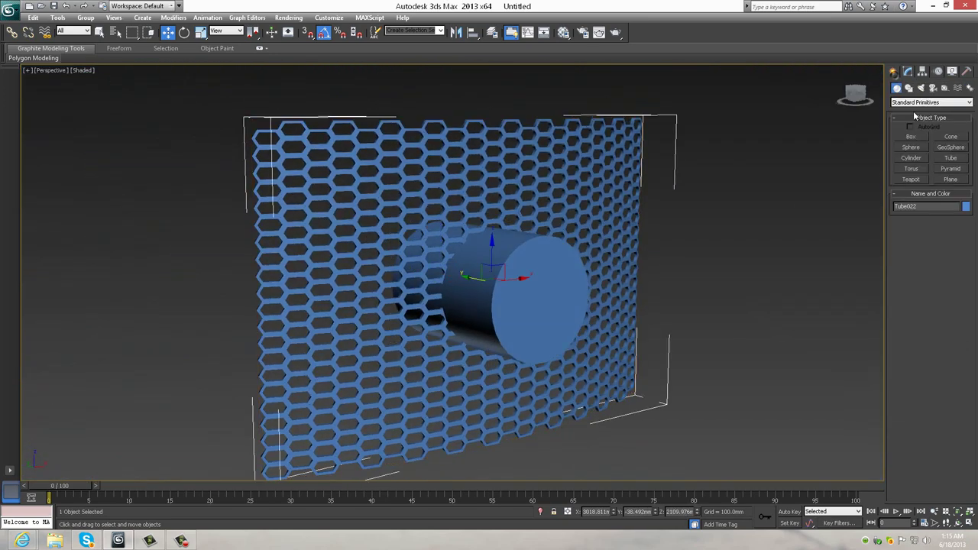
pyautogui.click(915, 104)
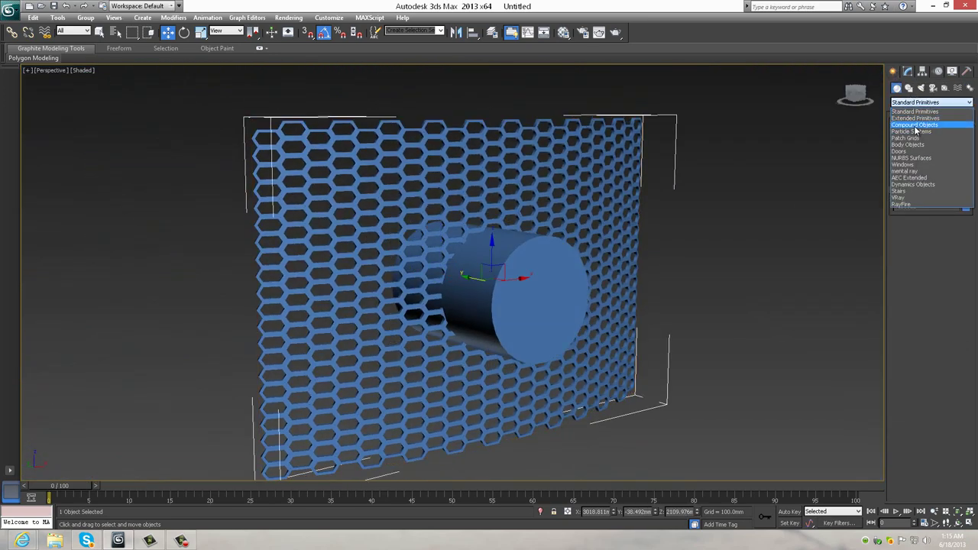
pyautogui.click(914, 126)
pyautogui.click(911, 168)
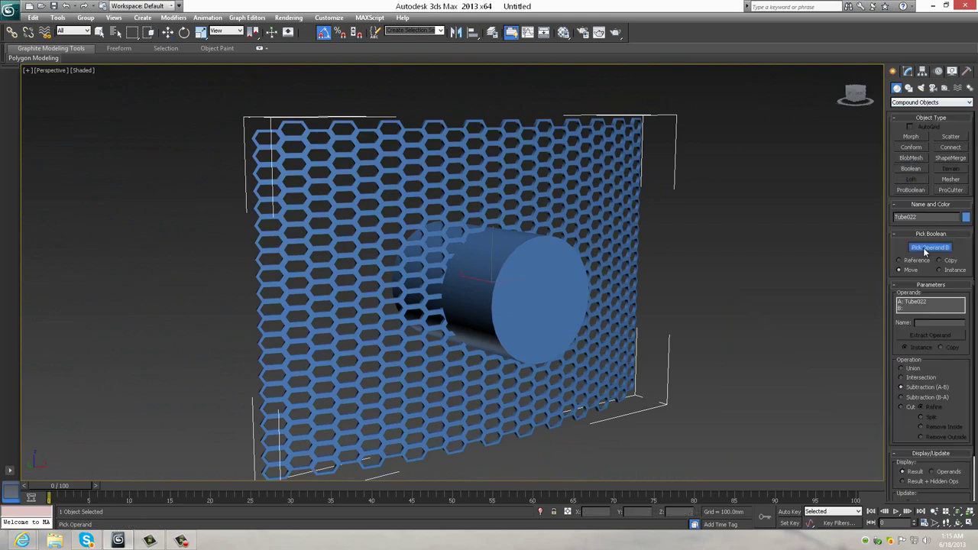
pyautogui.click(504, 282)
# Inspect the hole with edged faces, then delete the holed panel.
pyautogui.scroll(1, 466, 281)
pyautogui.scroll(3, 505, 266)
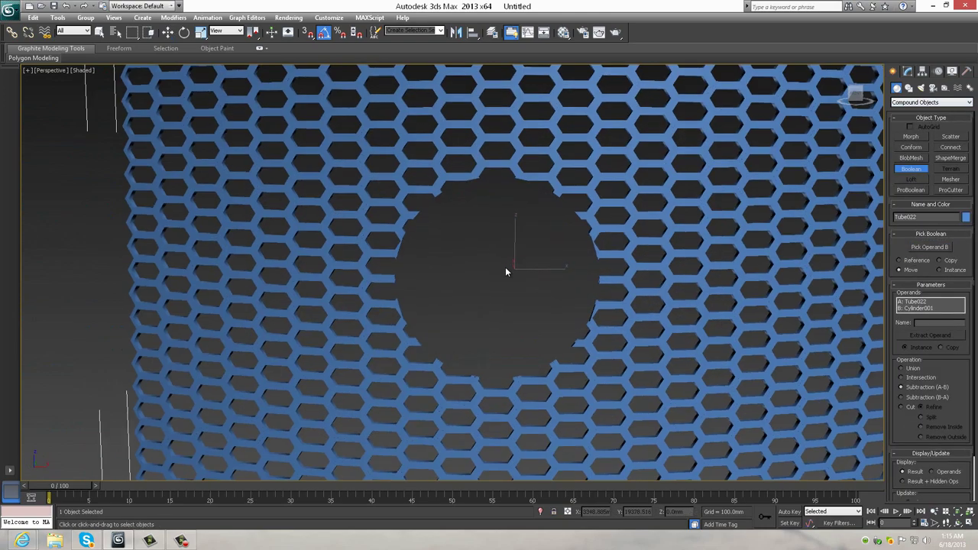
pyautogui.scroll(1, 540, 264)
pyautogui.moveTo(540, 264)
pyautogui.keyDown('alt'); pyautogui.mouseDown(button='middle')
pyautogui.moveTo(509, 267)
pyautogui.moveTo(522, 295)
pyautogui.moveTo(673, 301)
pyautogui.moveTo(618, 298)
pyautogui.moveTo(604, 285)
pyautogui.moveTo(528, 286)
pyautogui.moveTo(590, 282)
pyautogui.moveTo(622, 293)
pyautogui.moveTo(538, 288)
pyautogui.mouseUp(button='middle'); pyautogui.keyUp('alt')
pyautogui.press('F4')
pyautogui.press('F4')
pyautogui.scroll(-3, 604, 286)
pyautogui.scroll(1, 566, 294)
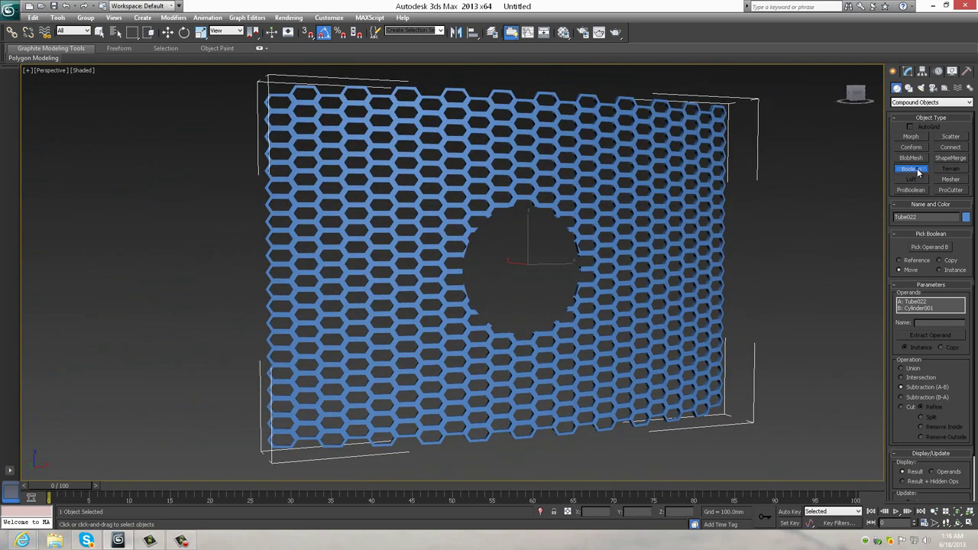
pyautogui.press('w')
pyautogui.press('Delete')
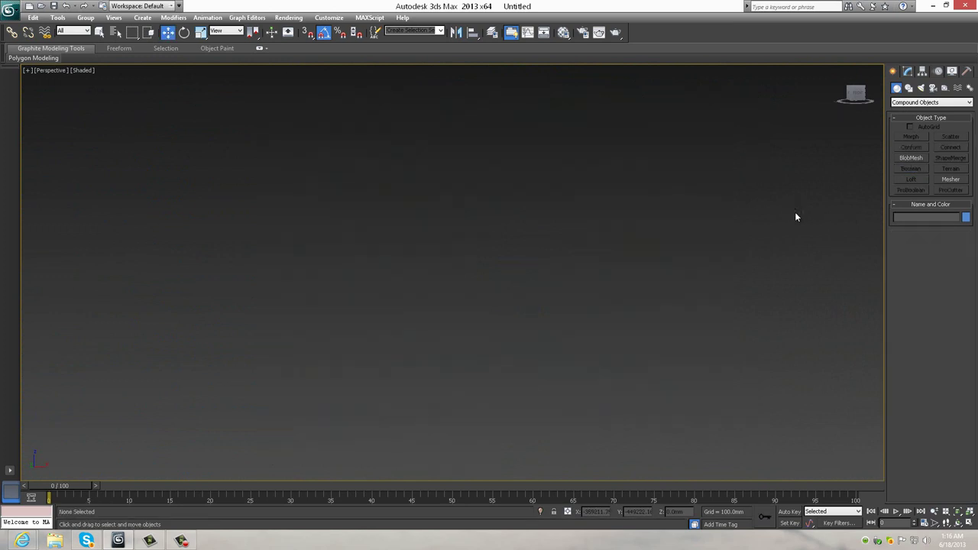